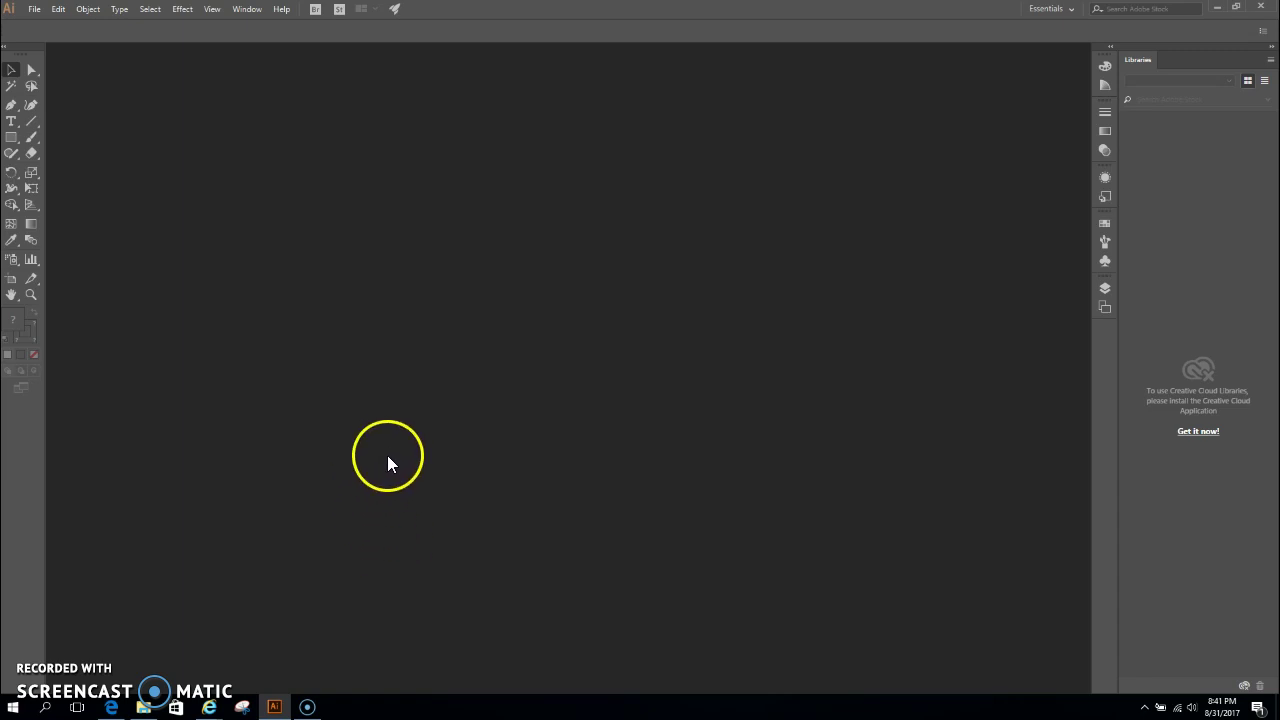
- Open the File menu in the menu bar
{"action": "left_click", "coordinate": [35, 11]}
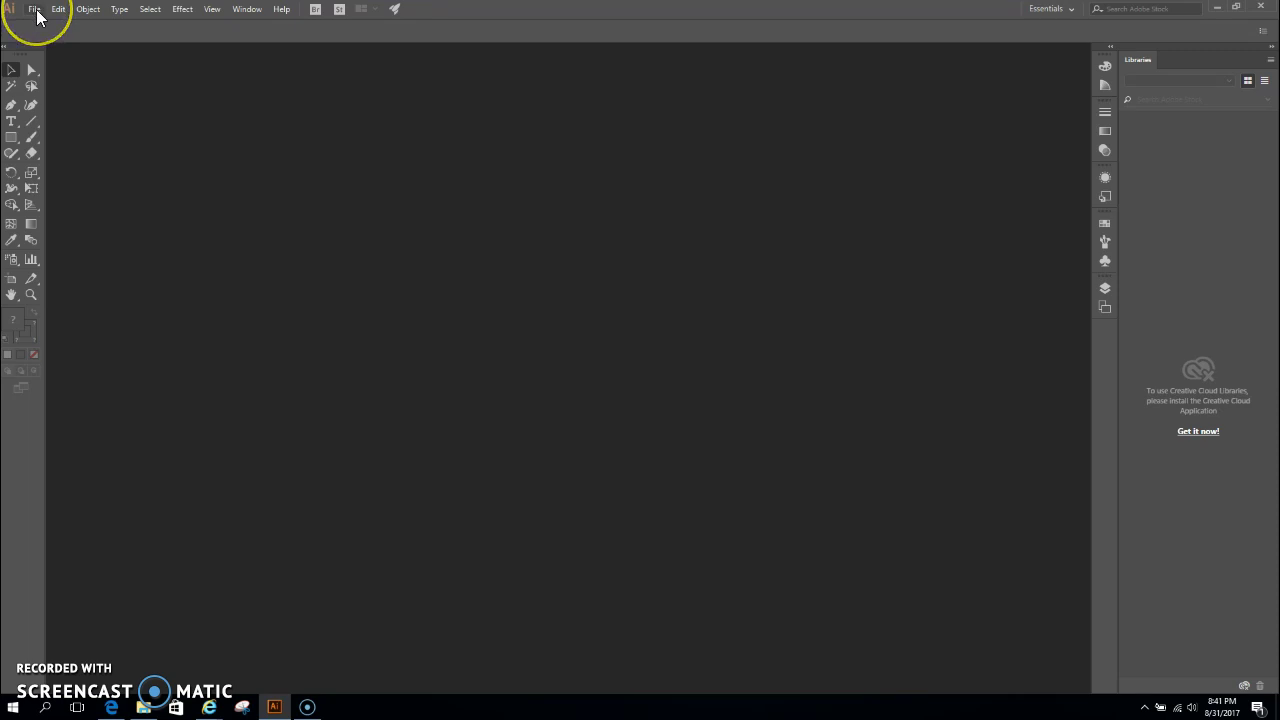
{"action": "left_click", "coordinate": [36, 12]}
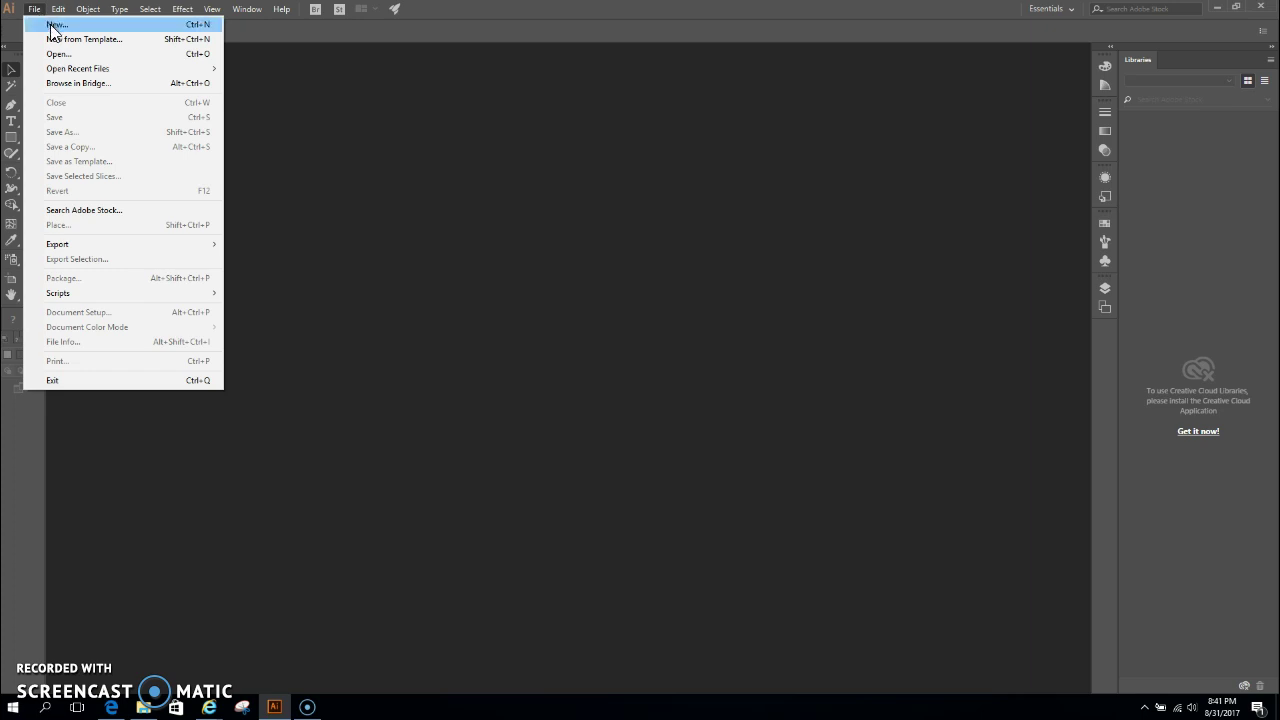
- Create a new 11 by 8.5 inch document with the artboard count set to 2
{"action": "left_click", "coordinate": [115, 27]}
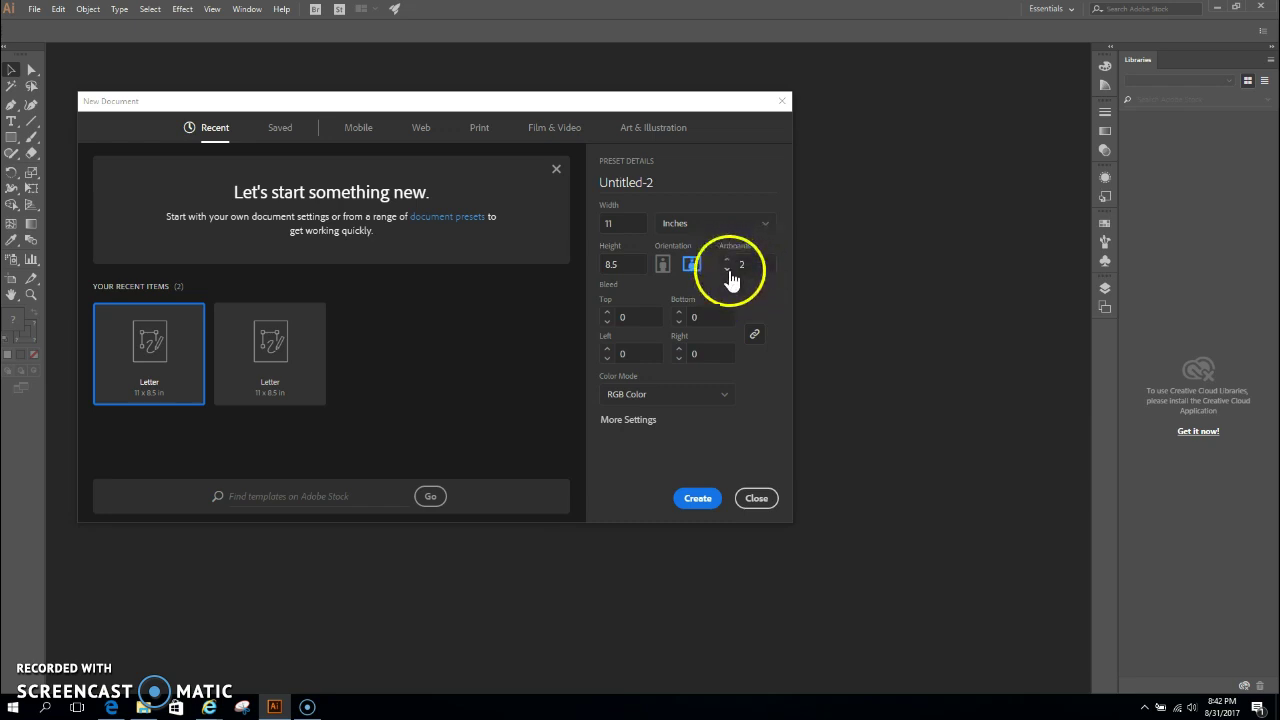
{"action": "left_click", "coordinate": [728, 270]}
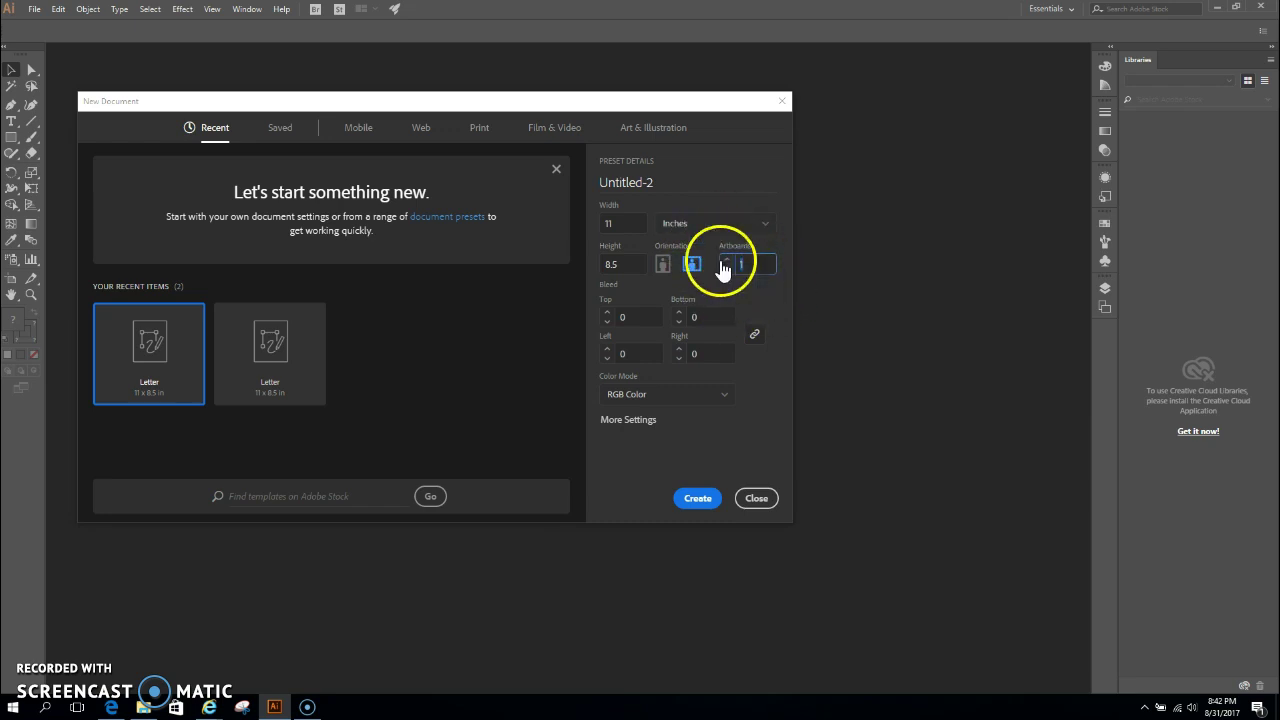
{"action": "left_click", "coordinate": [727, 259]}
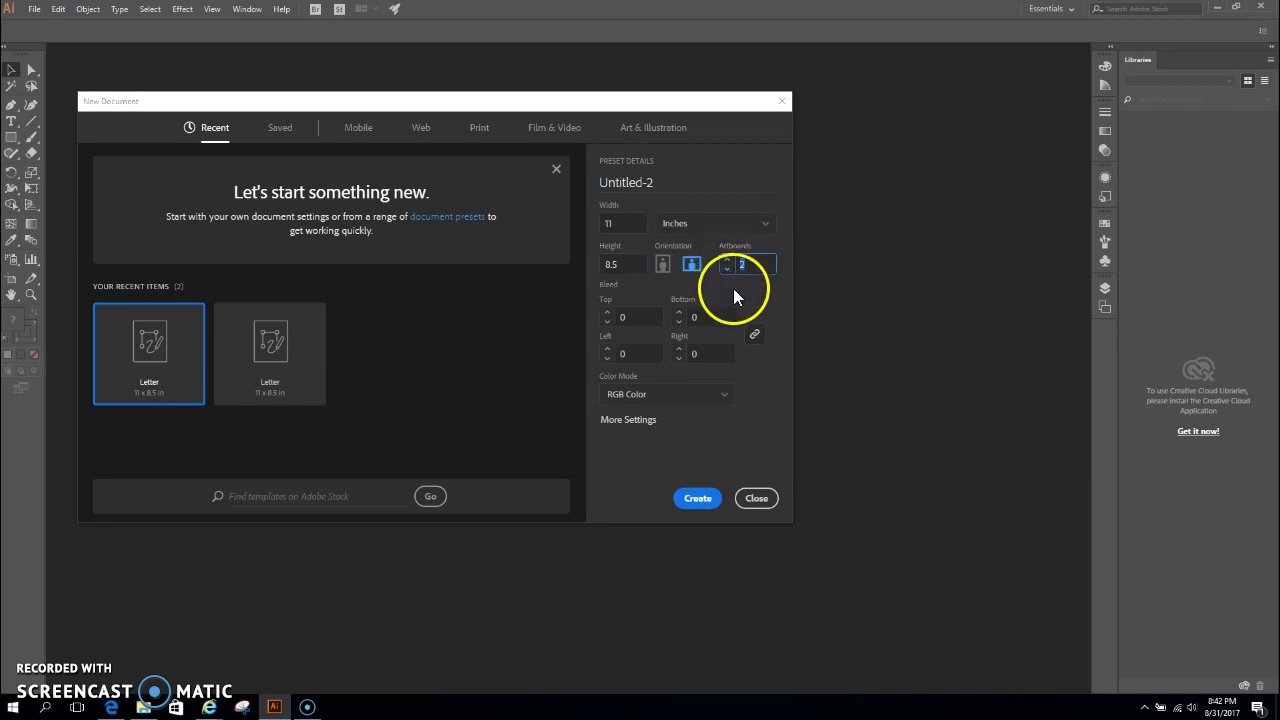
{"action": "left_click", "coordinate": [700, 498]}
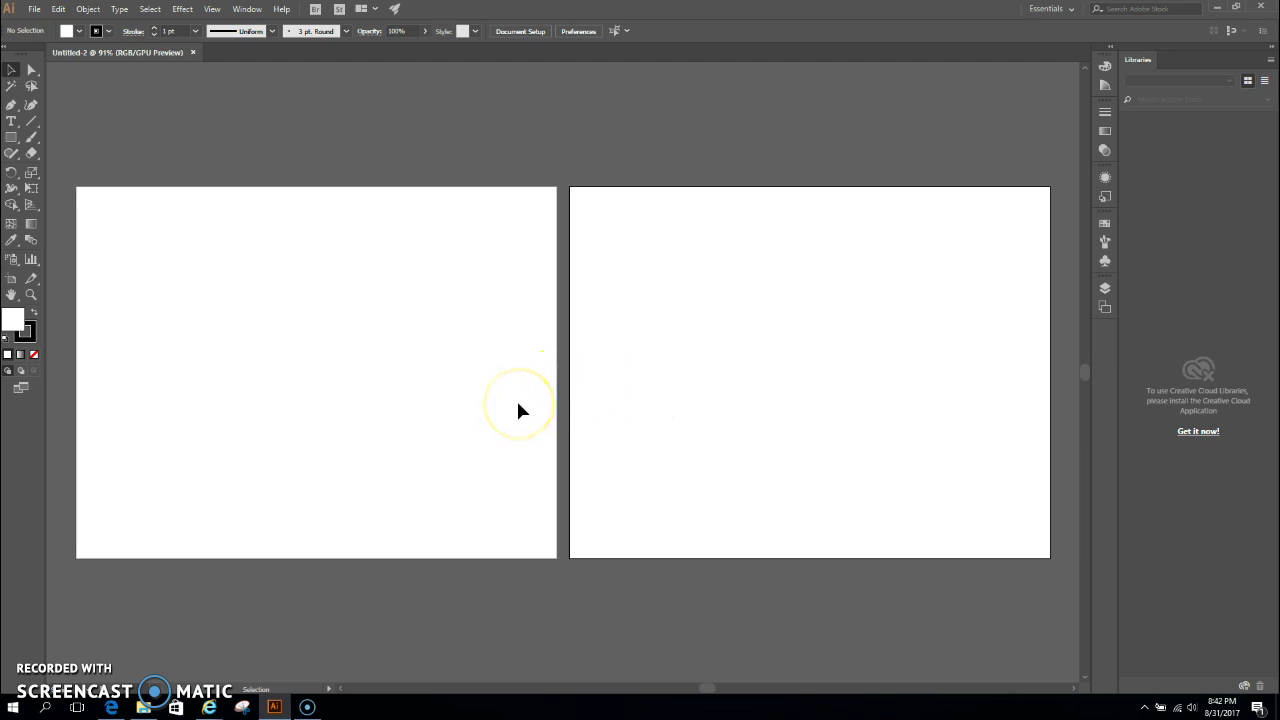
- Zoom out to 50%, then back in to 100% and 200%
{"action": "key", "text": "ctrl+minus"}
{"action": "key", "text": "ctrl+minus"}
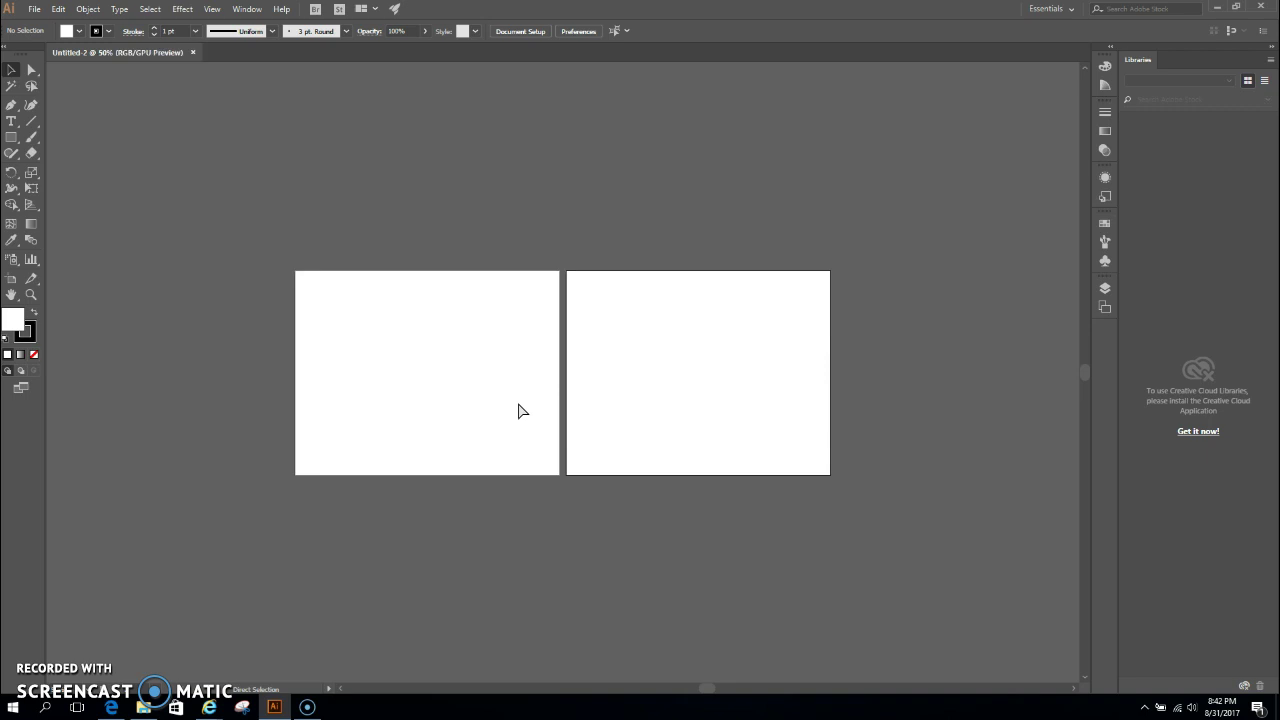
{"action": "key", "text": "ctrl+plus"}
{"action": "key", "text": "ctrl+plus"}
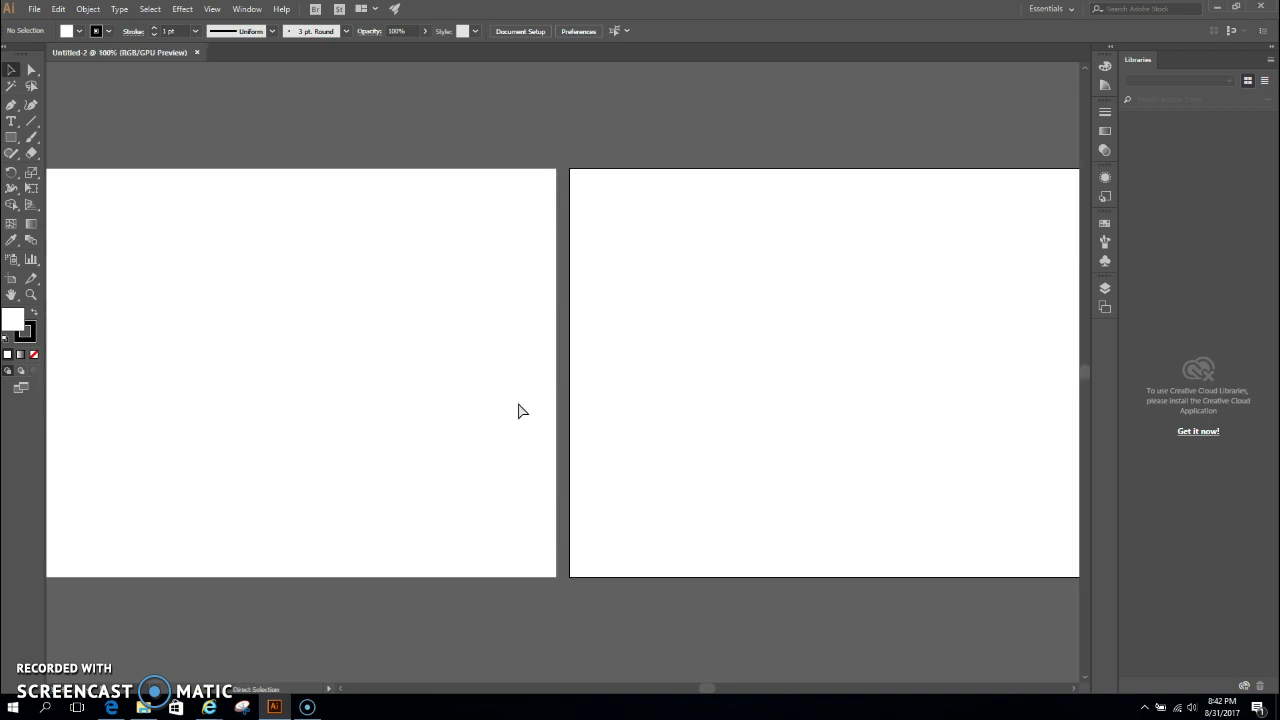
{"action": "key", "text": "ctrl+plus"}
{"action": "key", "text": "ctrl+plus"}
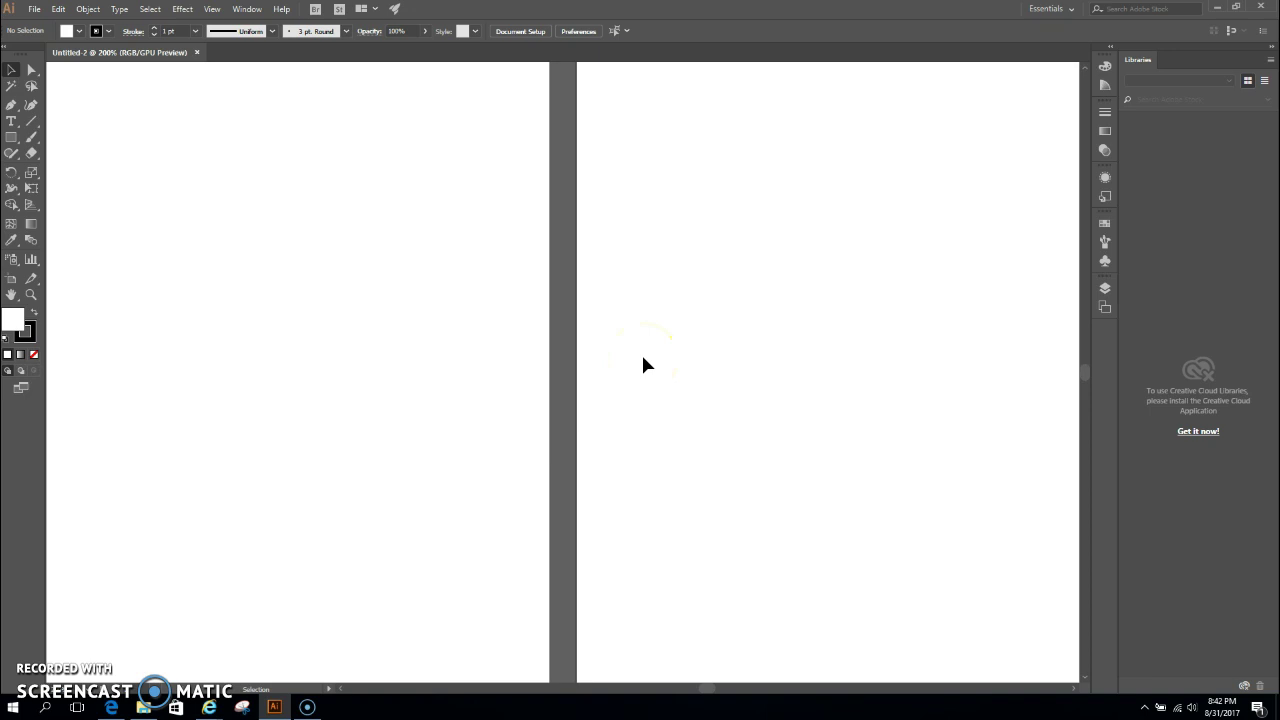
- Fit both artboards in the window, then fit just the second artboard
{"action": "key", "text": "ctrl+alt"}
{"action": "key", "text": "ctrl+alt+0"}
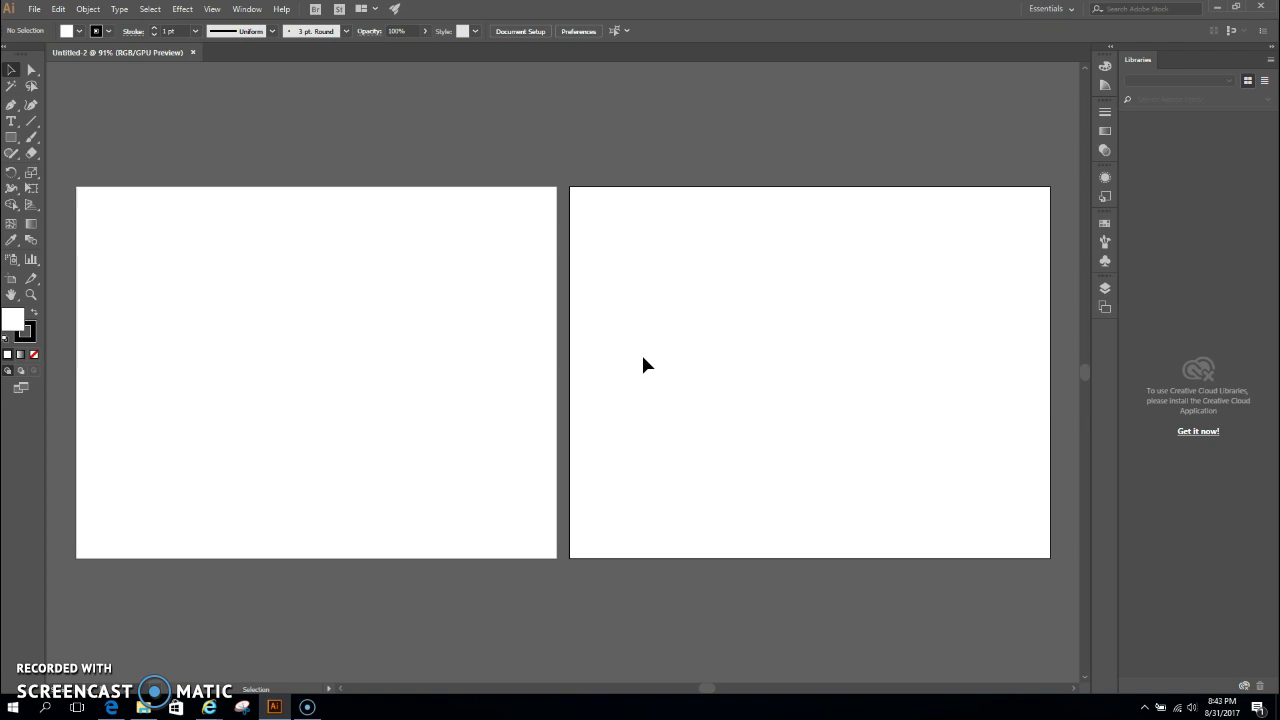
{"action": "key", "text": "a"}
{"action": "key", "text": "ctrl+0"}
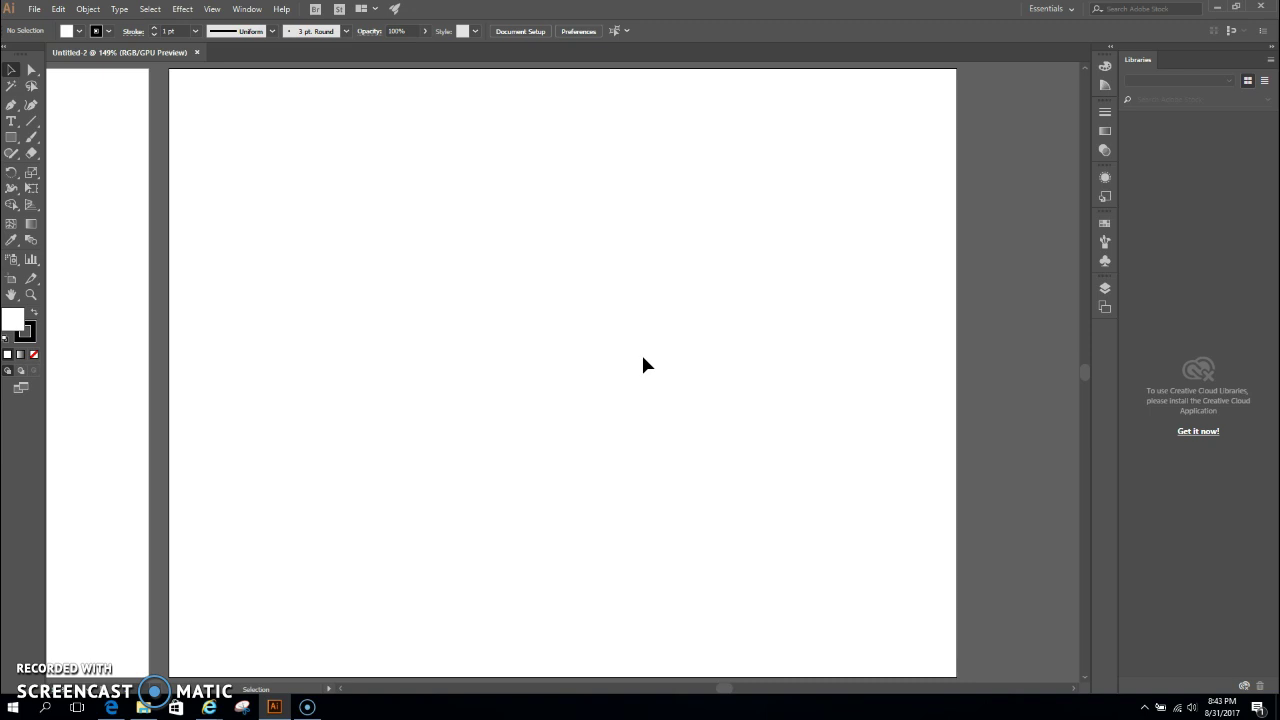
- Fit Artboard 1 in the window via the Artboards panel, then collapse the panel
{"action": "left_click", "coordinate": [1105, 306]}
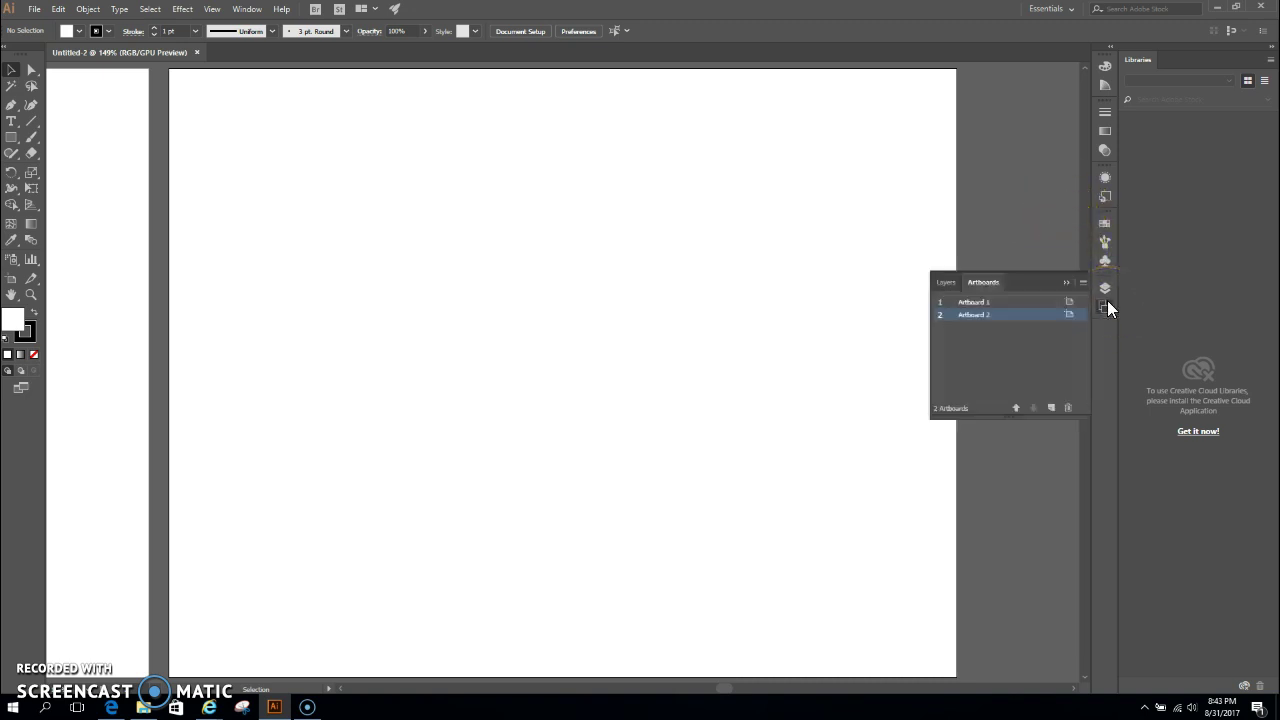
{"action": "double_click", "coordinate": [948, 302]}
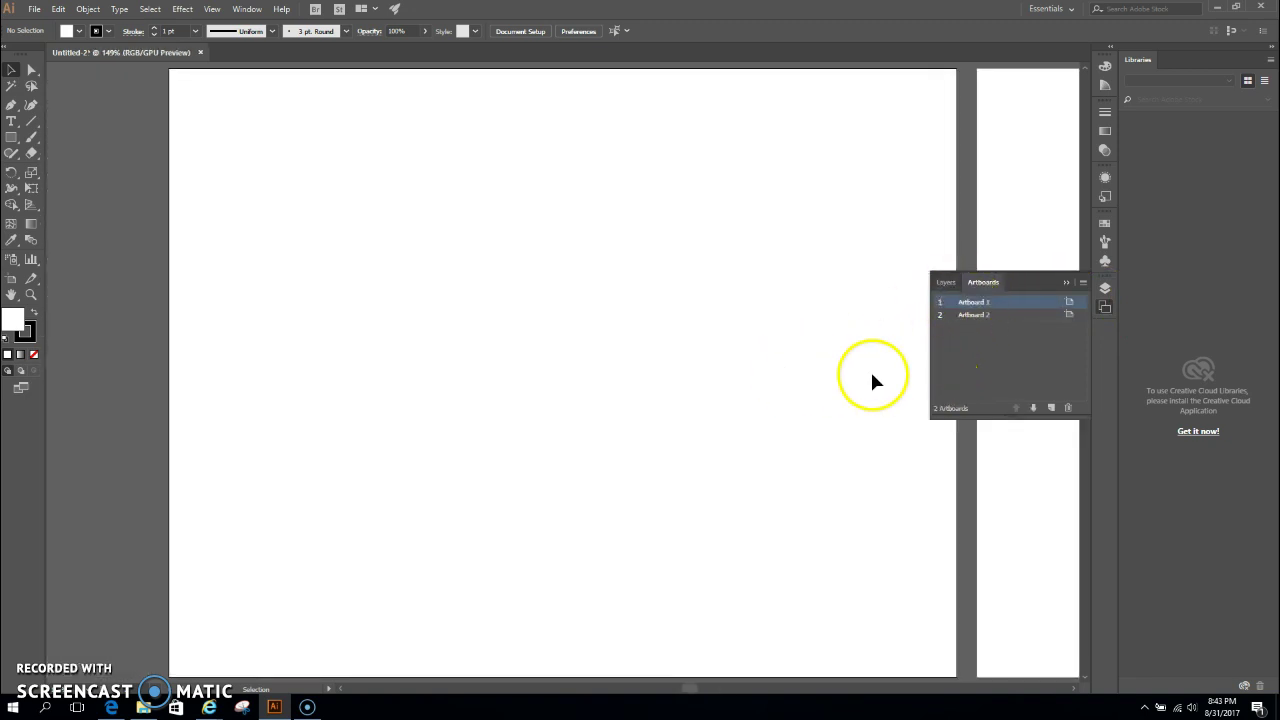
{"action": "left_click", "coordinate": [1066, 284]}
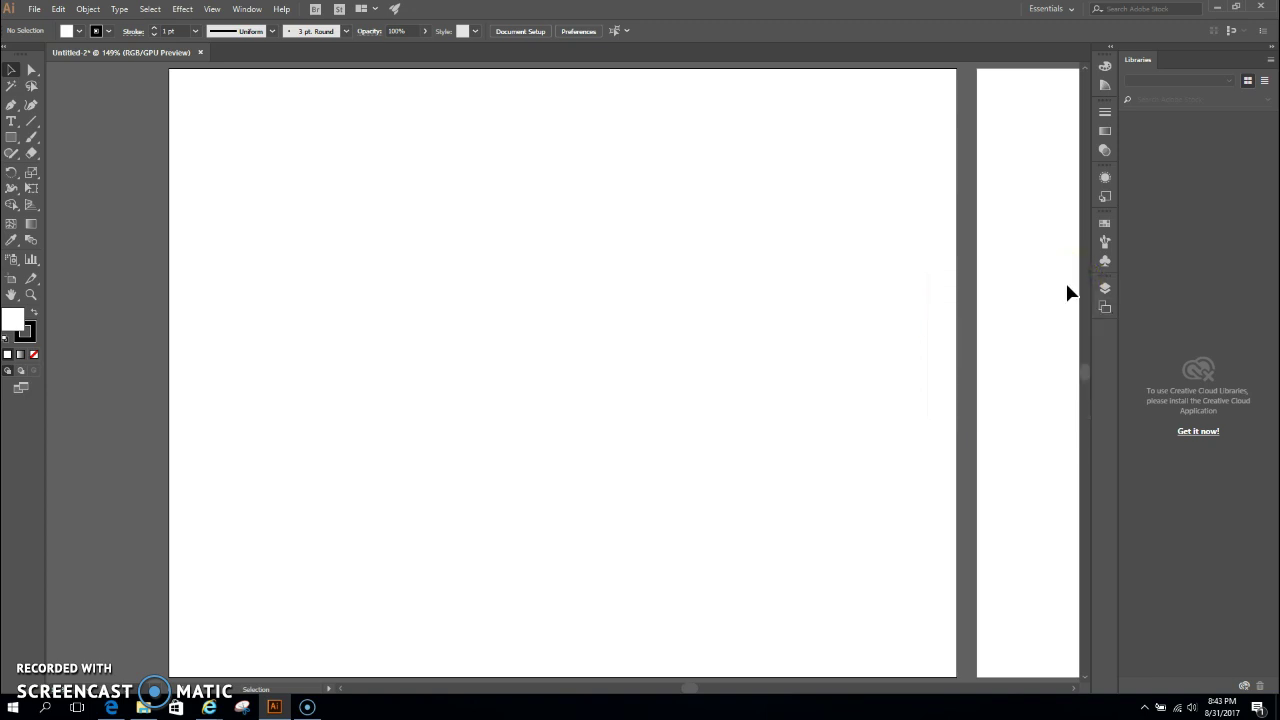
{"action": "left_click", "coordinate": [30, 296]}
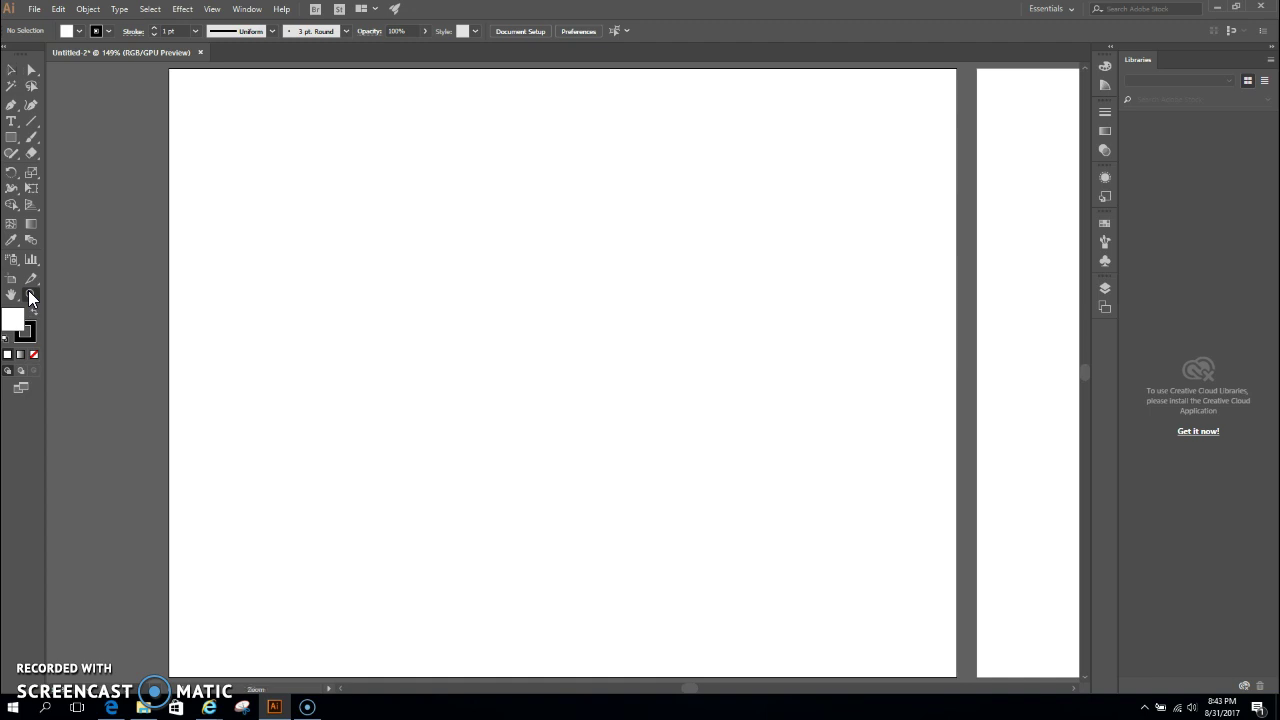
{"action": "left_click", "coordinate": [495, 286]}
{"action": "left_click", "coordinate": [660, 318]}
{"action": "left_click", "coordinate": [660, 318]}
{"action": "left_click", "coordinate": [660, 318]}
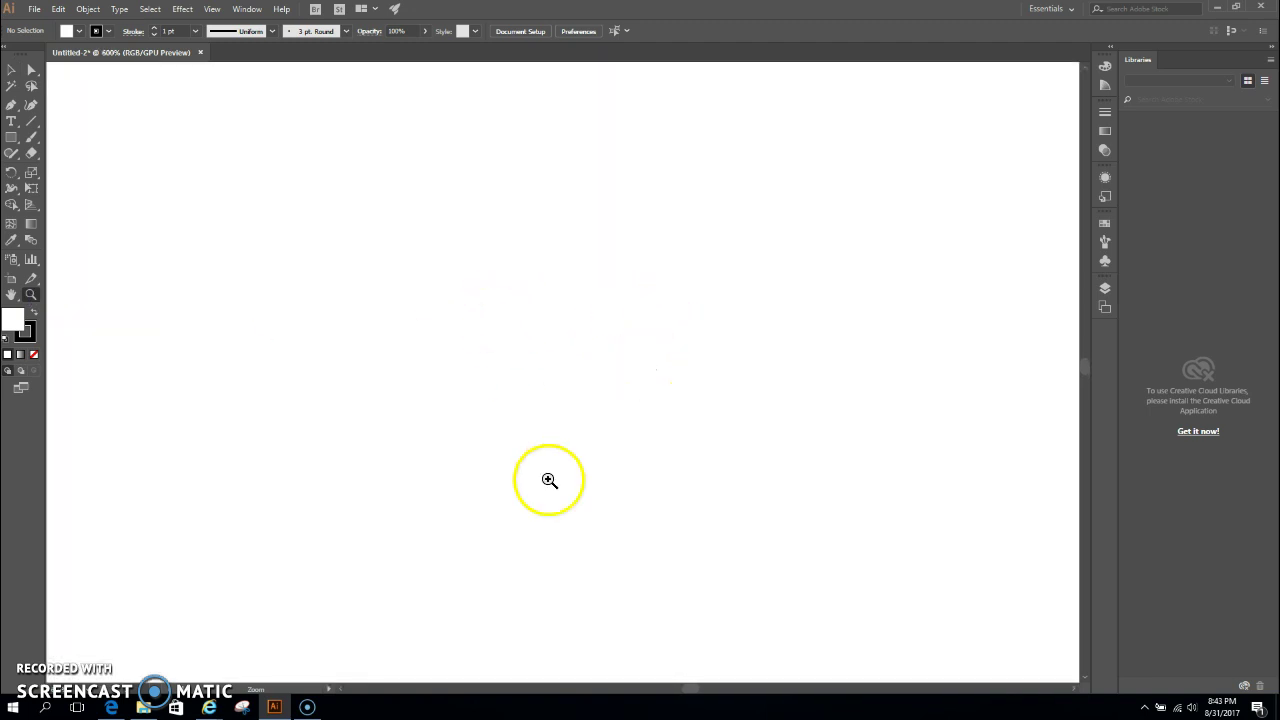
{"action": "left_click", "coordinate": [562, 378]}
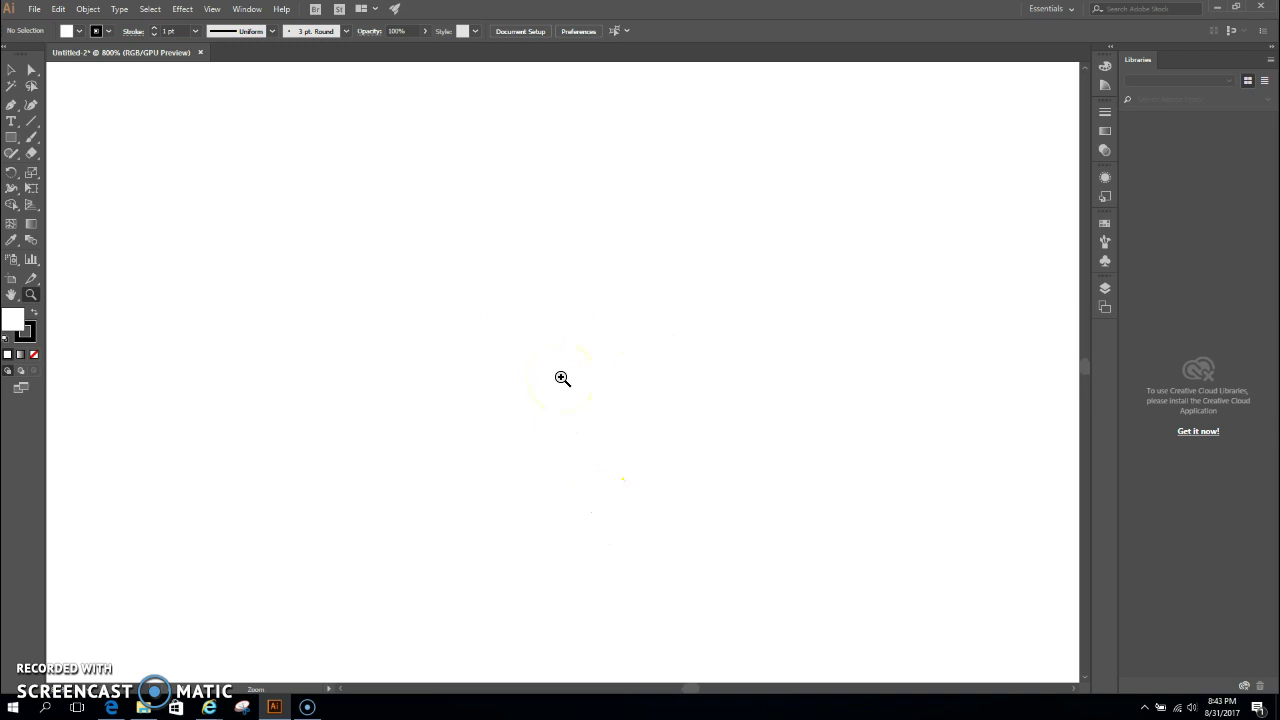
{"action": "key", "text": "ctrl+0"}
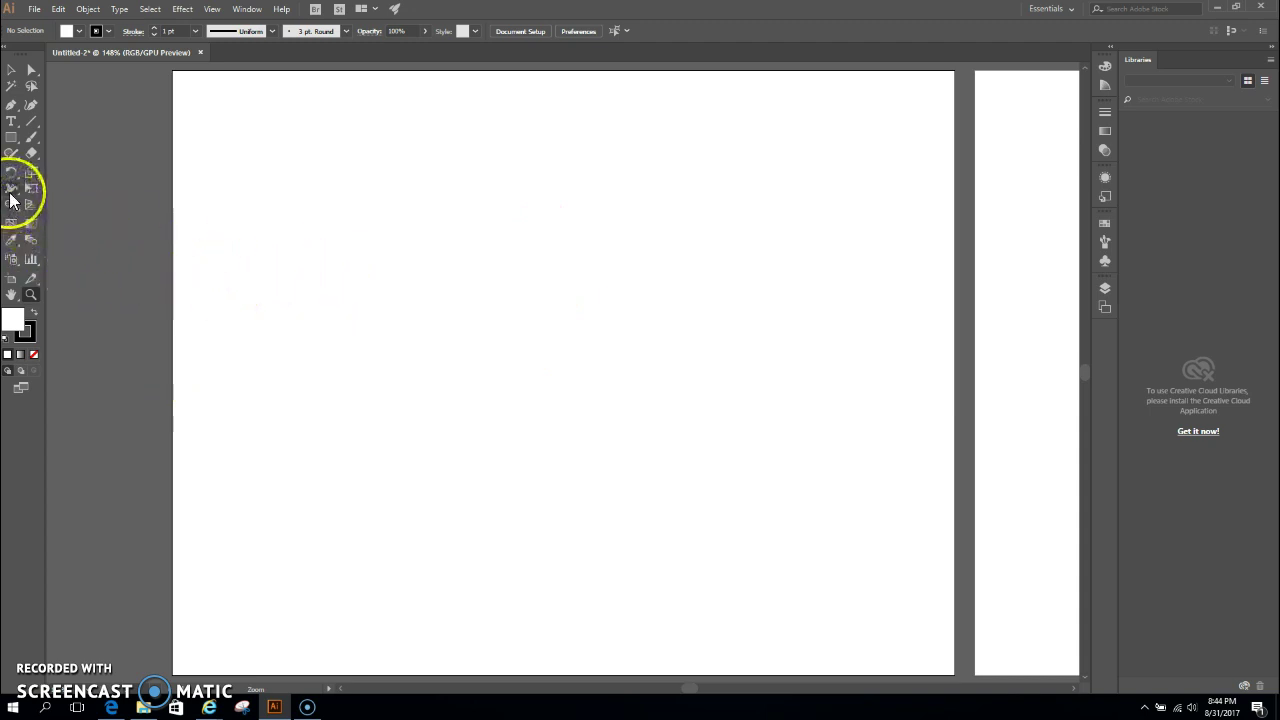
- Zoom the artboard in to 200% and back out to 149%
{"action": "left_click", "coordinate": [11, 192]}
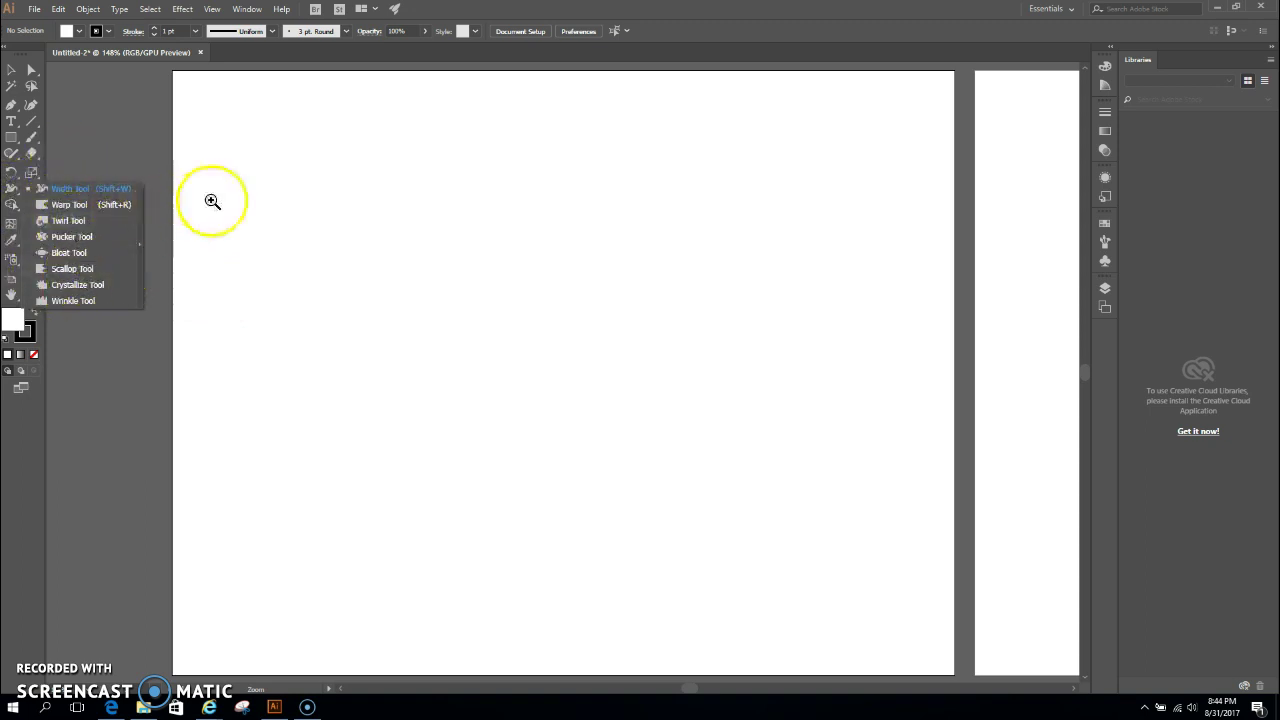
{"action": "left_click", "coordinate": [279, 200]}
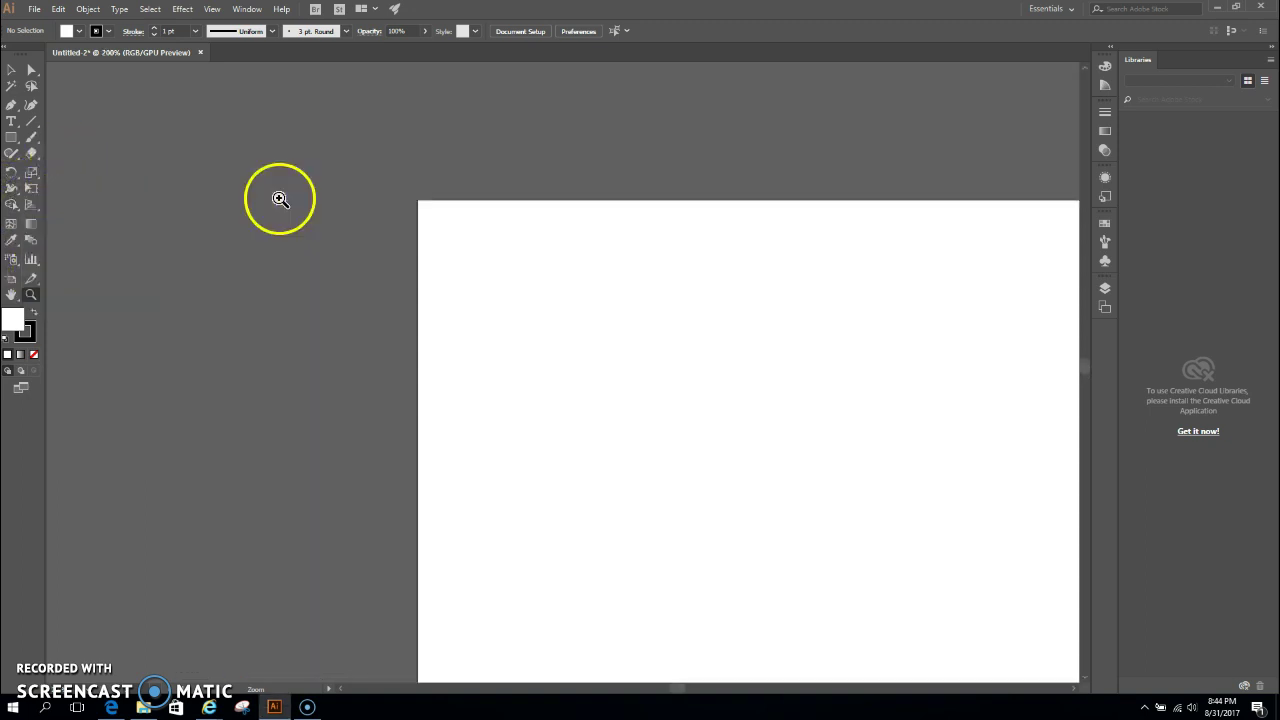
{"action": "left_click", "coordinate": [389, 404], "text": "alt"}
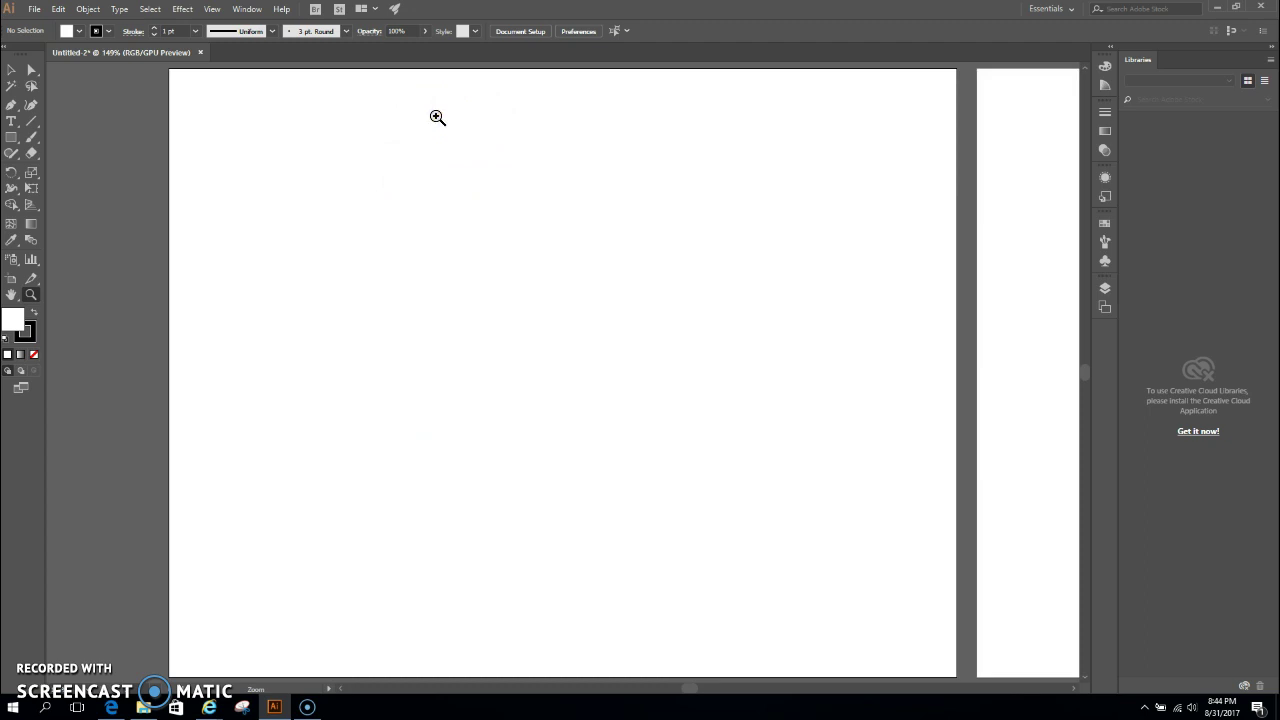
- Show rulers with Ctrl+R and return to the Selection tool
{"action": "left_click", "coordinate": [441, 46]}
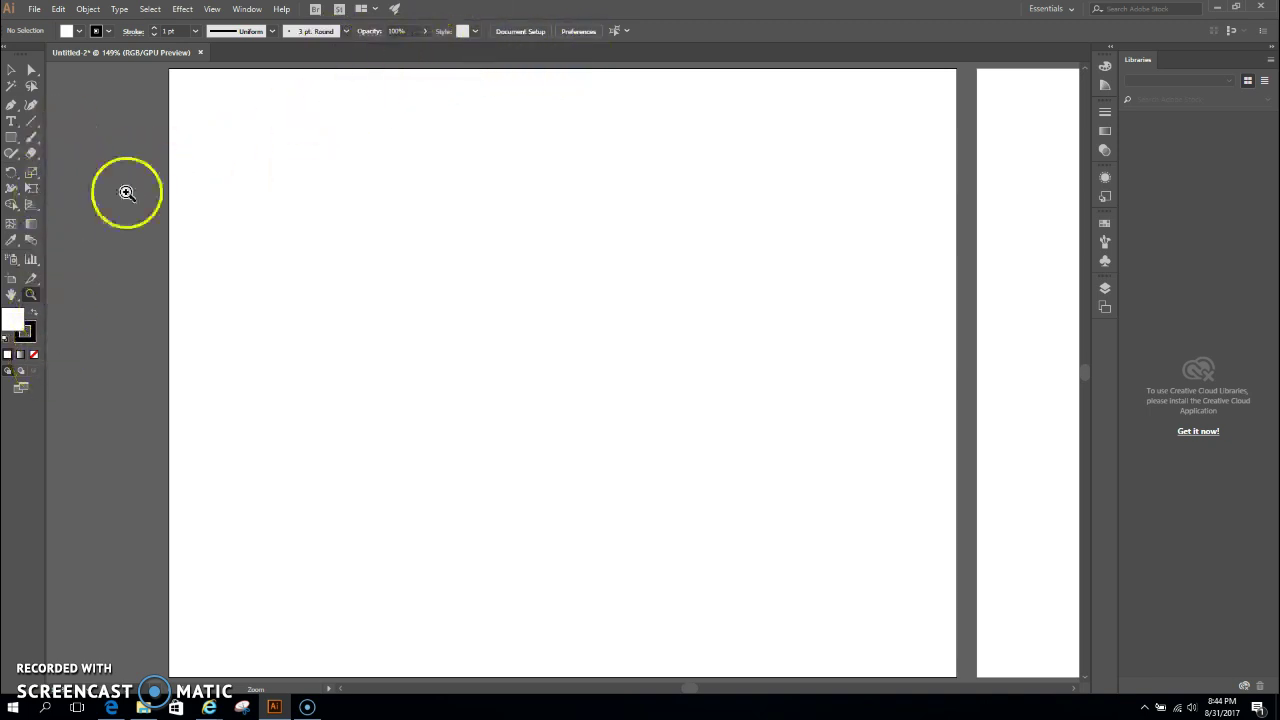
{"action": "key", "text": "ctrl+r"}
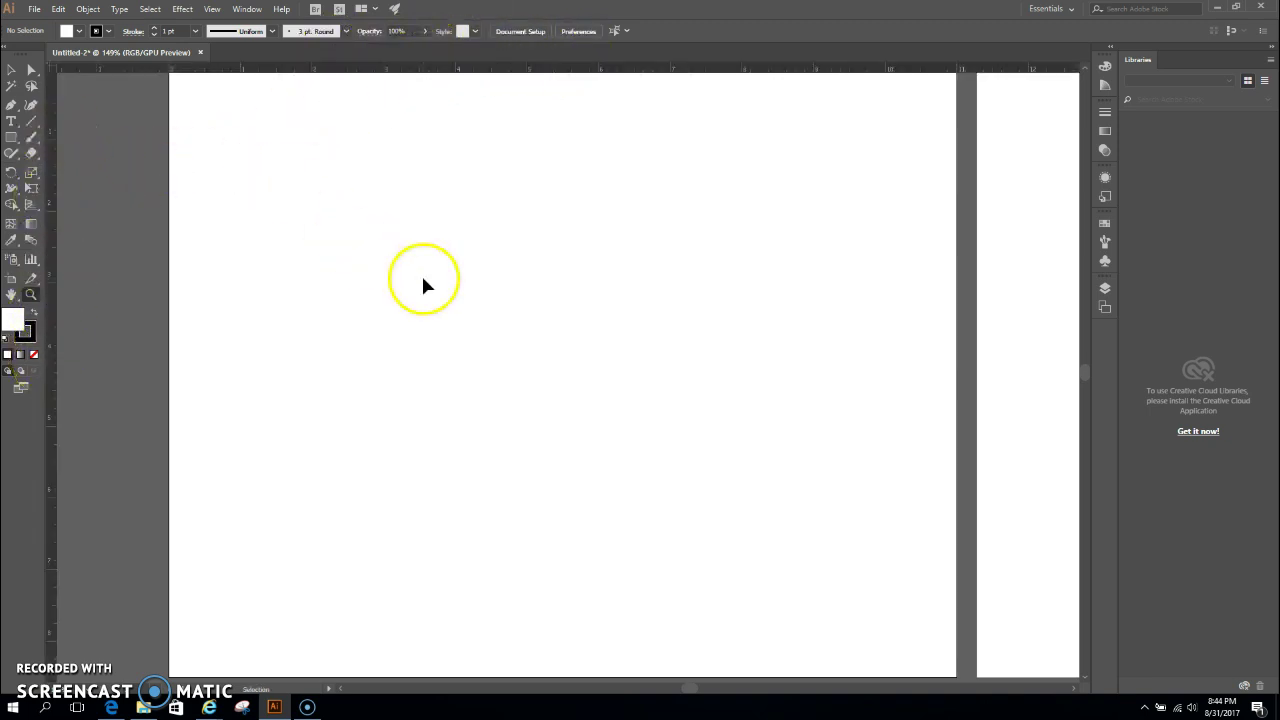
{"action": "key", "text": "v"}
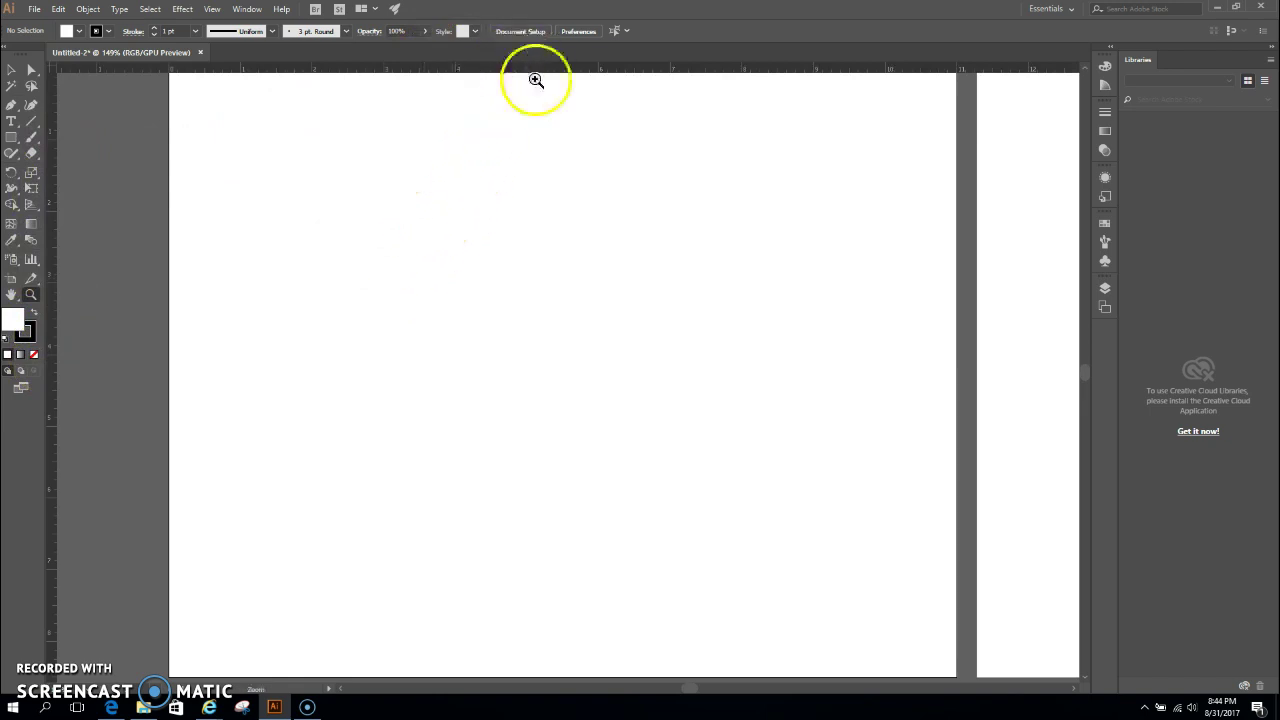
- Hide the rulers from the View menu
{"action": "left_click", "coordinate": [245, 9]}
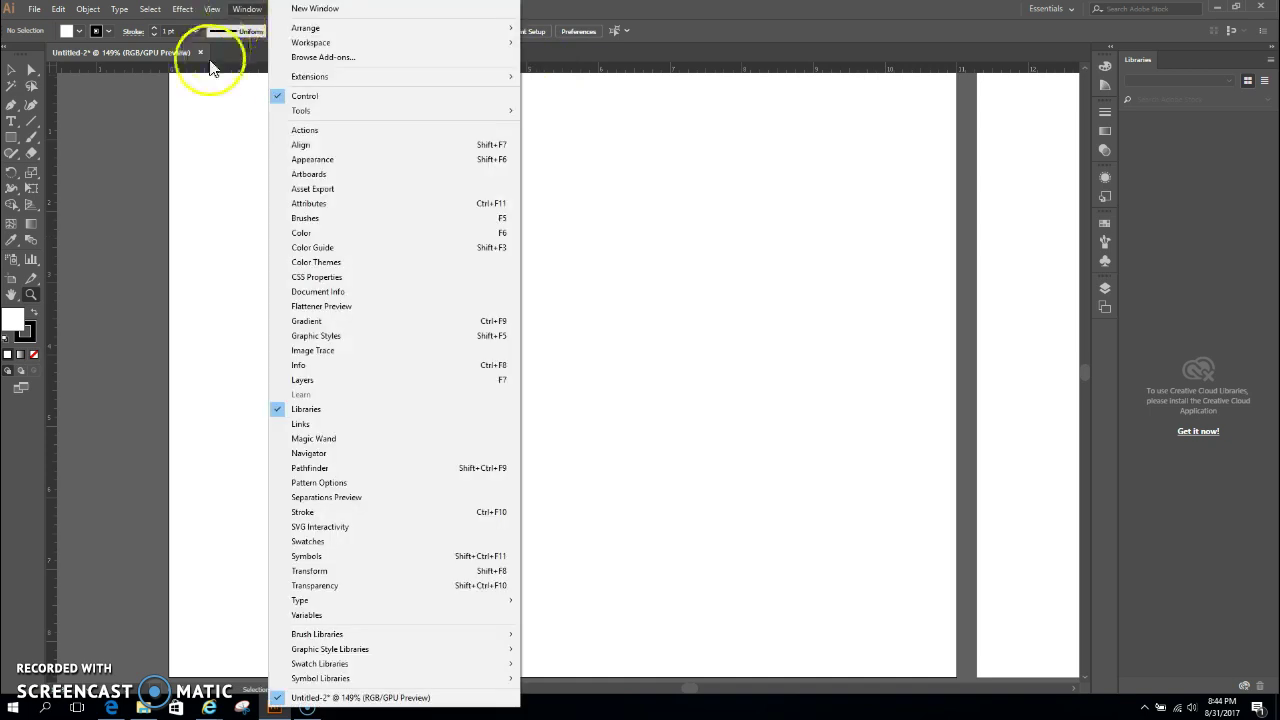
{"action": "left_click", "coordinate": [211, 144]}
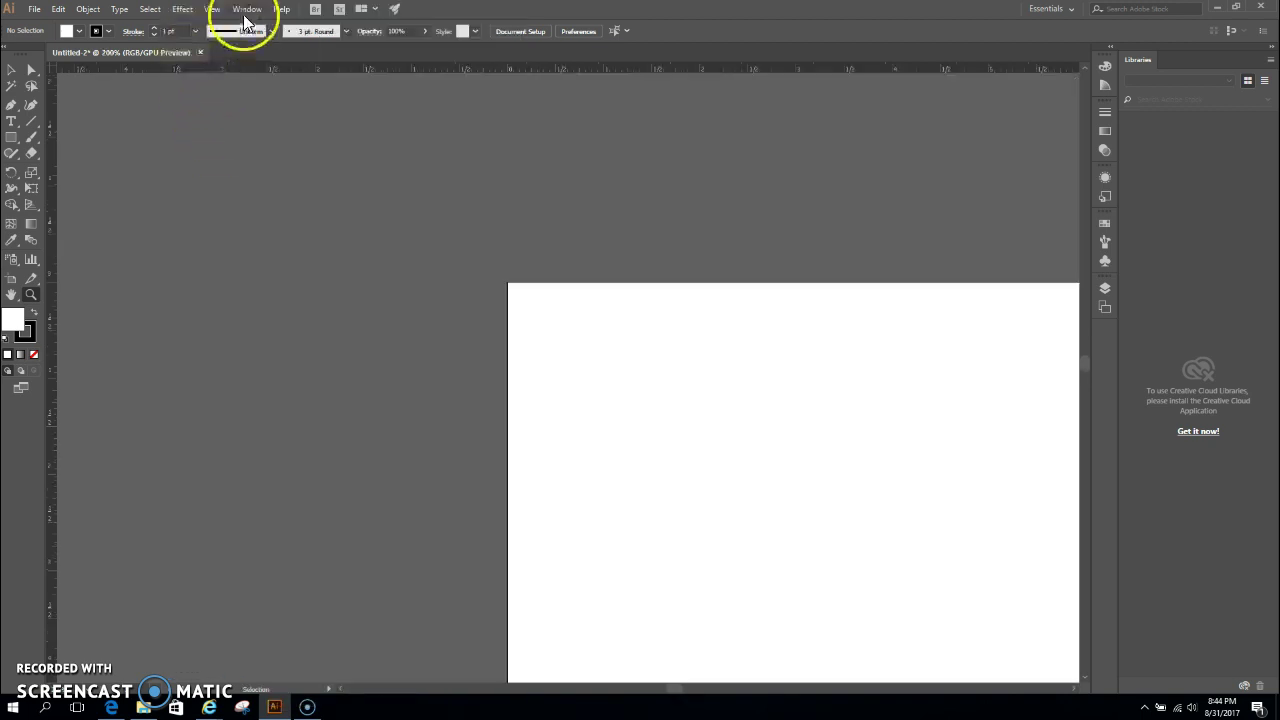
{"action": "left_click", "coordinate": [212, 9]}
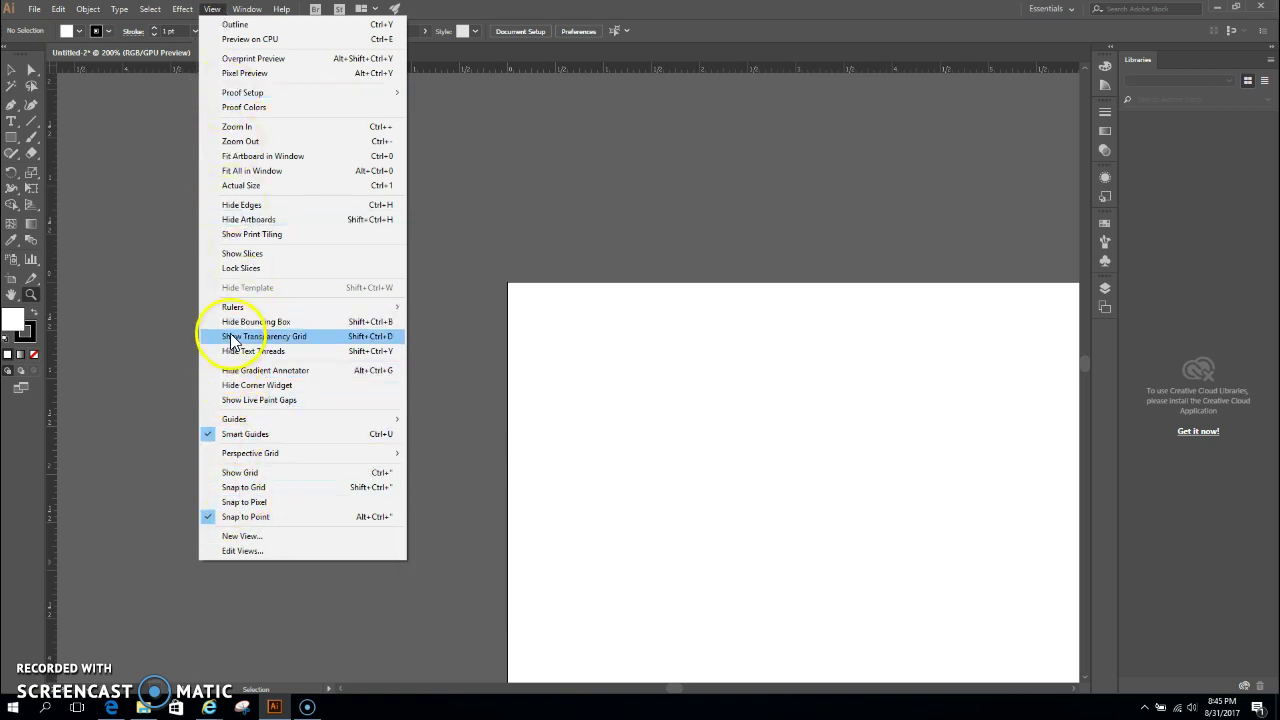
{"action": "mouse_move", "coordinate": [233, 311]}
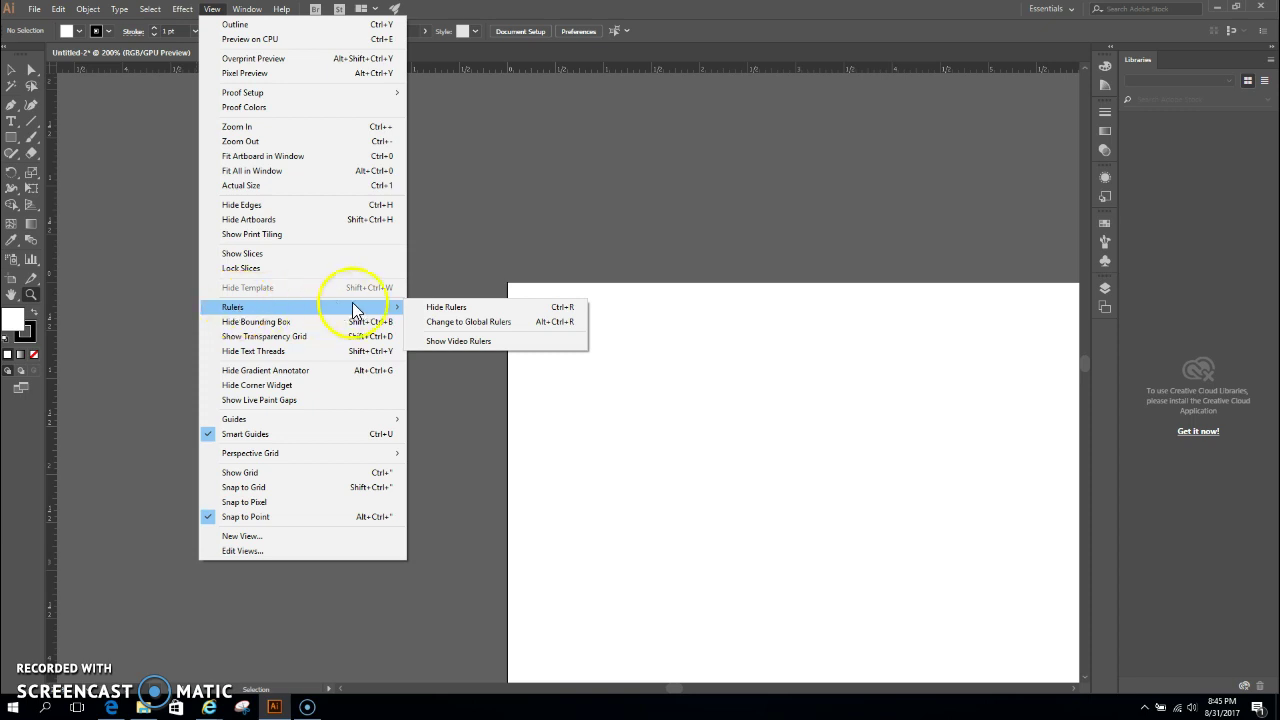
{"action": "left_click", "coordinate": [451, 312]}
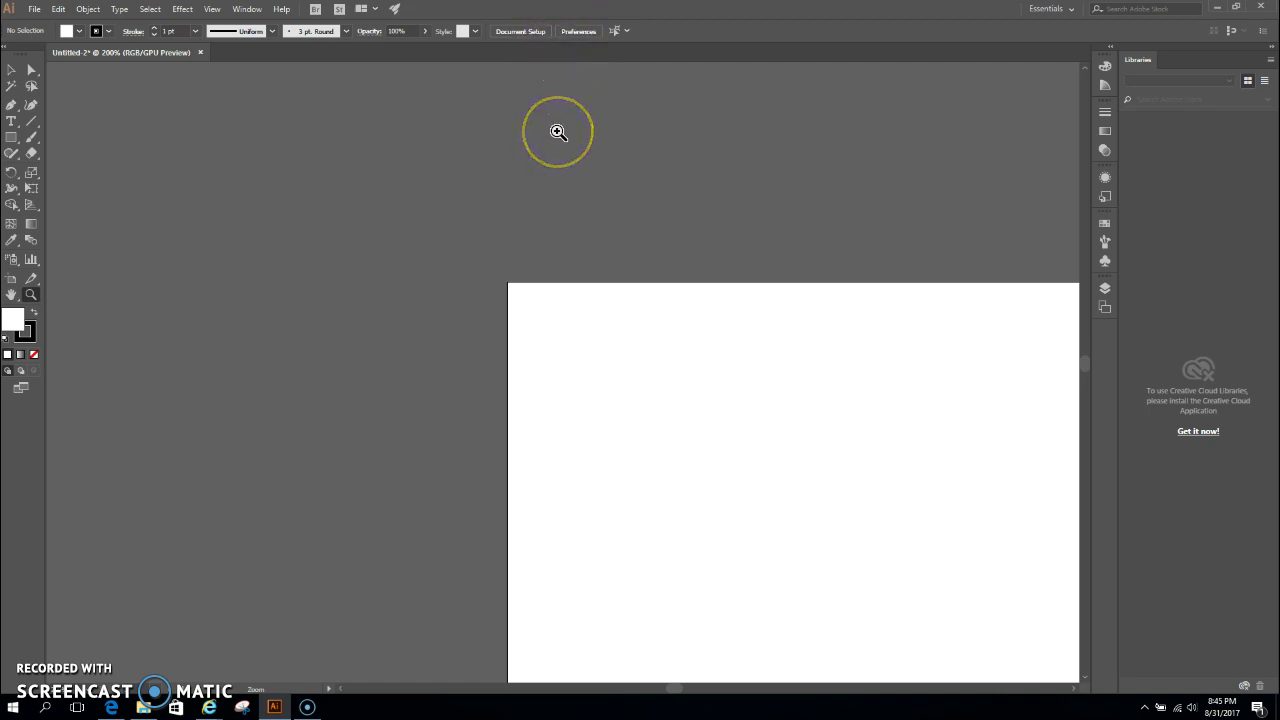
- Fit the artboard in the window, show rulers again, and pick the Selection tool
{"action": "key", "text": "ctrl+0"}
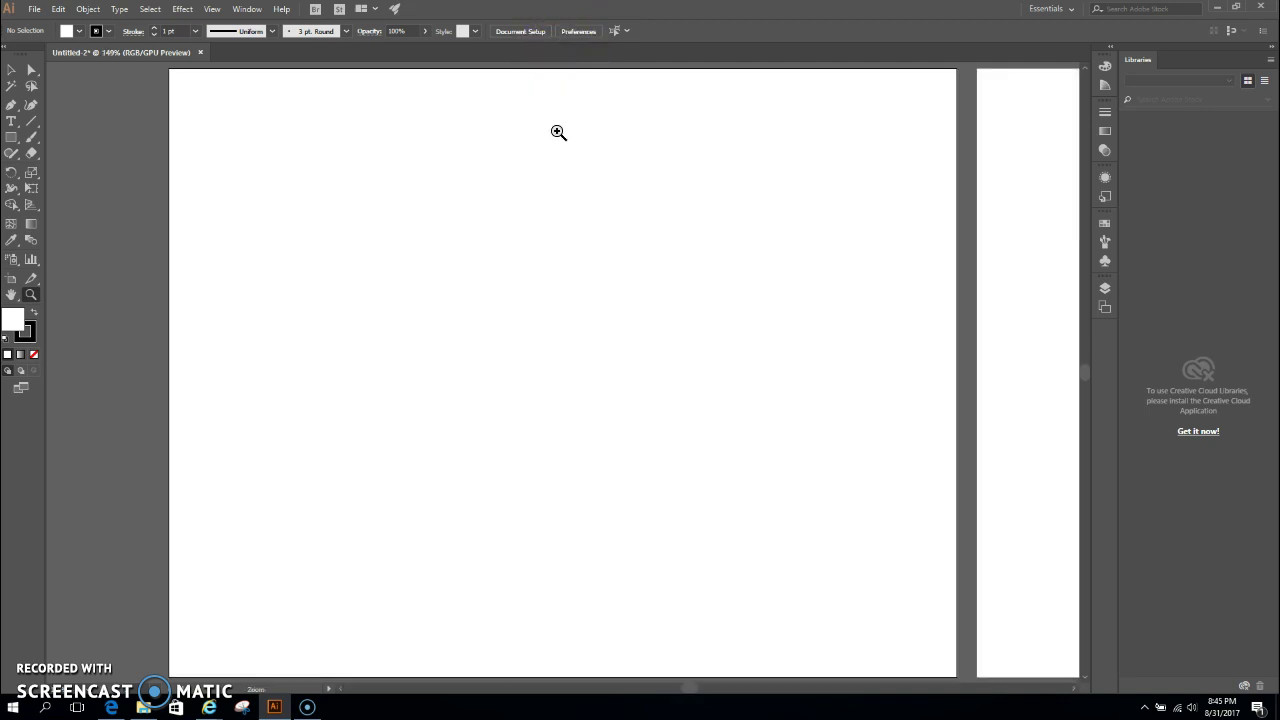
{"action": "left_click", "coordinate": [443, 180]}
{"action": "left_click", "coordinate": [454, 180]}
{"action": "key", "text": "ctrl+r"}
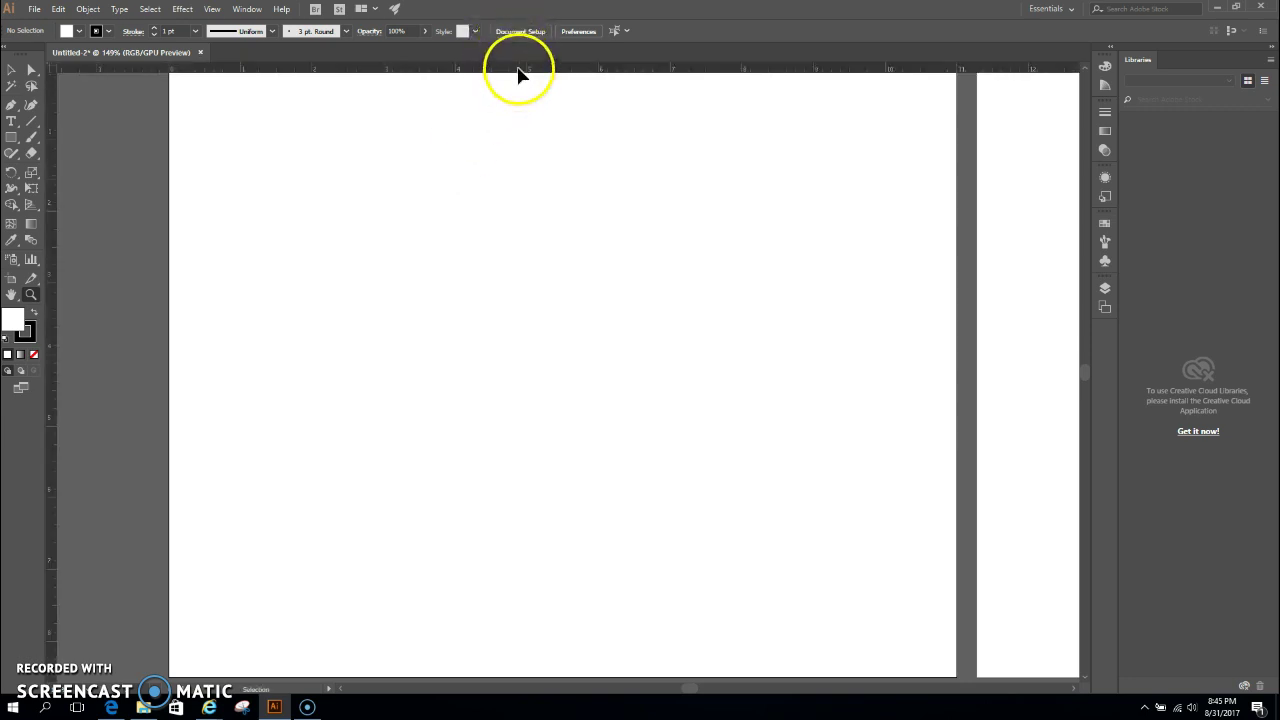
{"action": "left_click", "coordinate": [12, 71]}
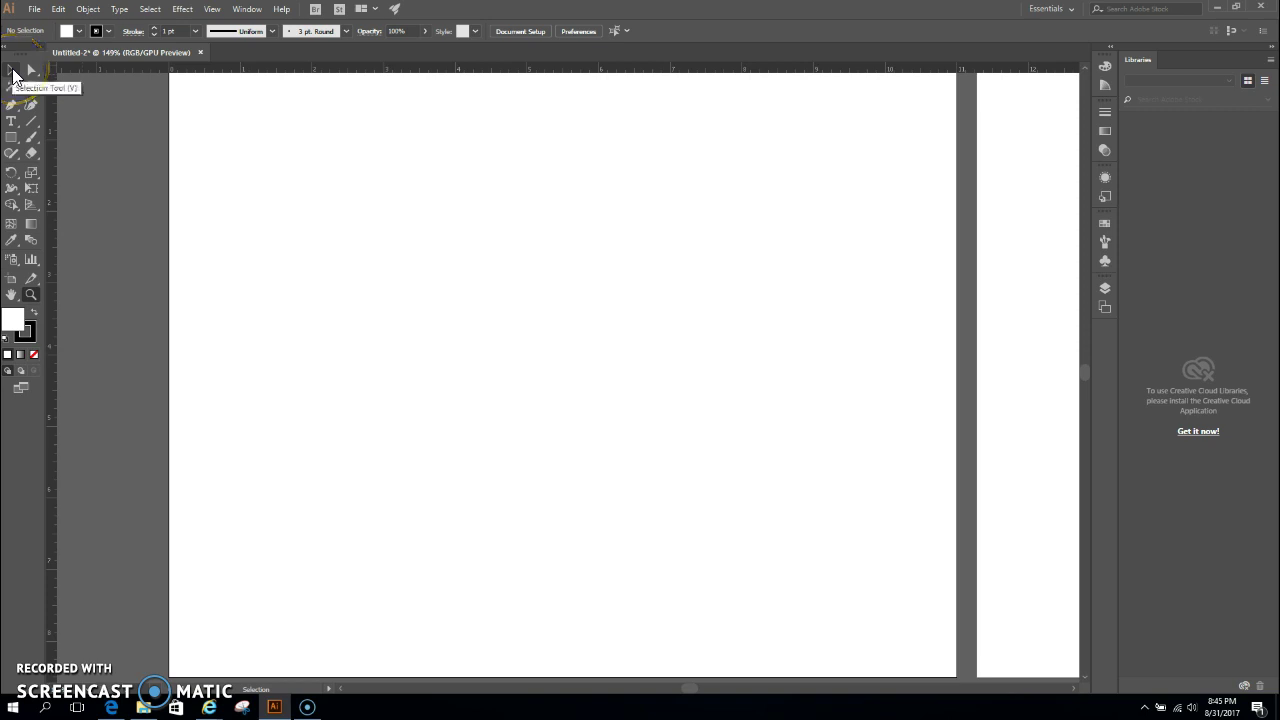
- Add a horizontal guide, nudge it lower, and add a vertical guide near the artboard's middle
{"action": "left_click", "coordinate": [658, 182]}
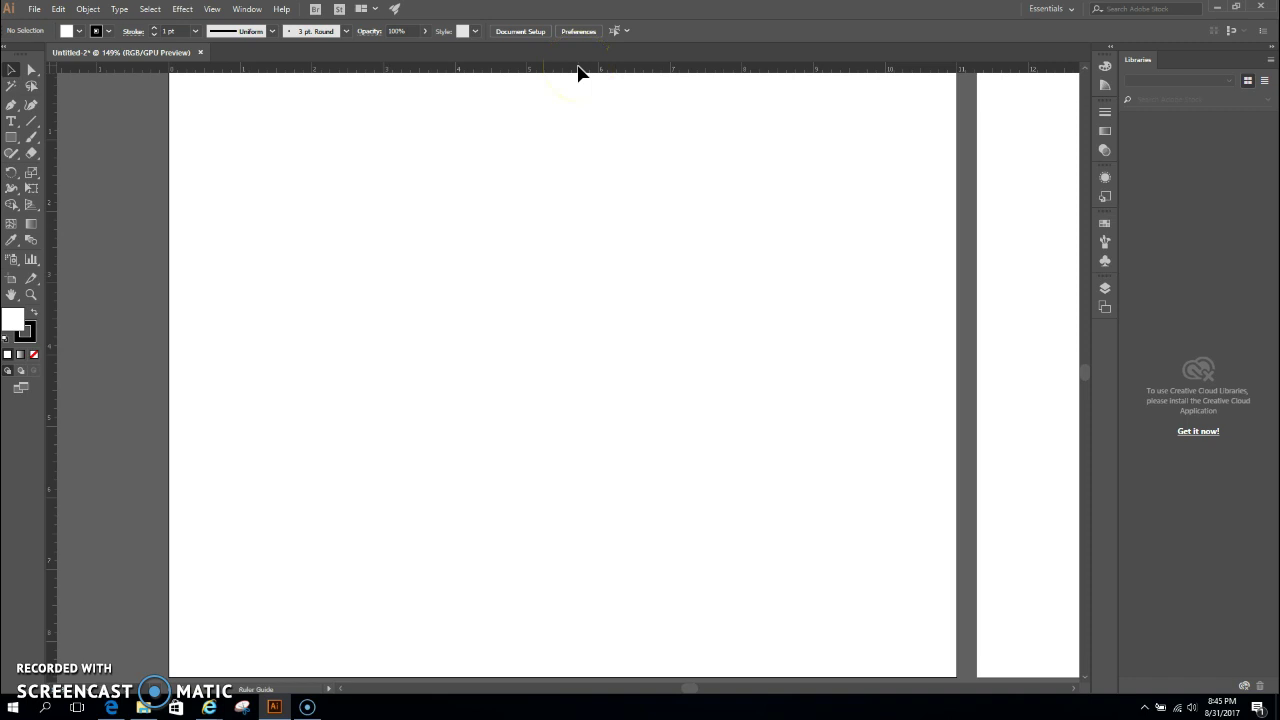
{"action": "left_click_drag", "start_coordinate": [577, 158], "coordinate": [504, 335]}
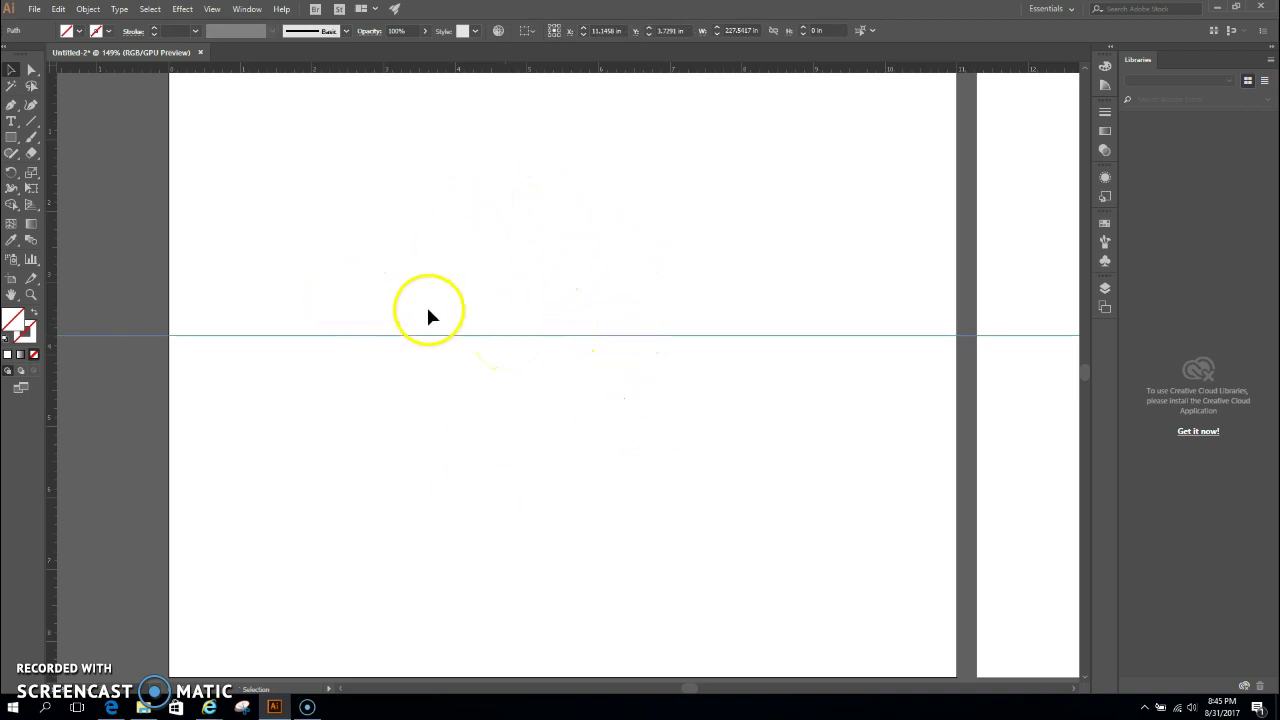
{"action": "scroll", "coordinate": [488, 310], "scroll_direction": "up", "scroll_amount": 1}
{"action": "scroll", "coordinate": [488, 310], "scroll_direction": "down", "scroll_amount": 3}
{"action": "scroll", "coordinate": [494, 321], "scroll_direction": "up", "scroll_amount": 1}
{"action": "scroll", "coordinate": [494, 327], "scroll_direction": "up", "scroll_amount": 3}
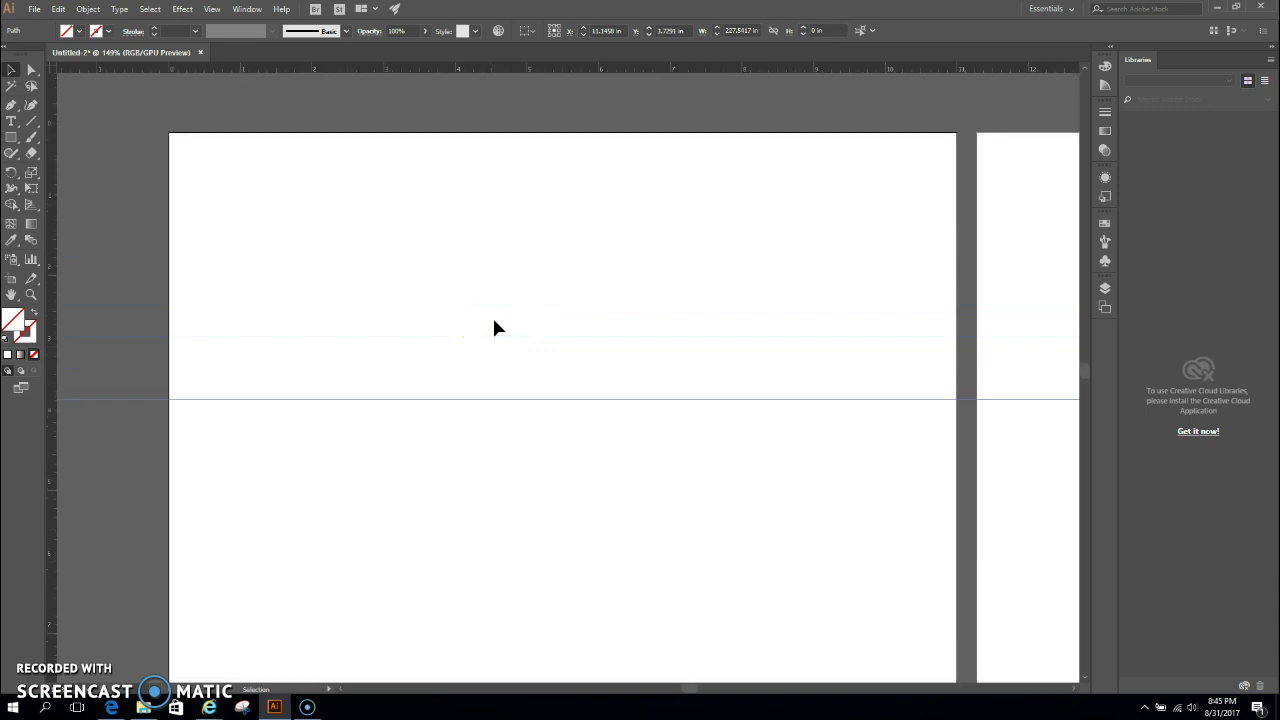
{"action": "scroll", "coordinate": [494, 322], "scroll_direction": "down", "scroll_amount": 1}
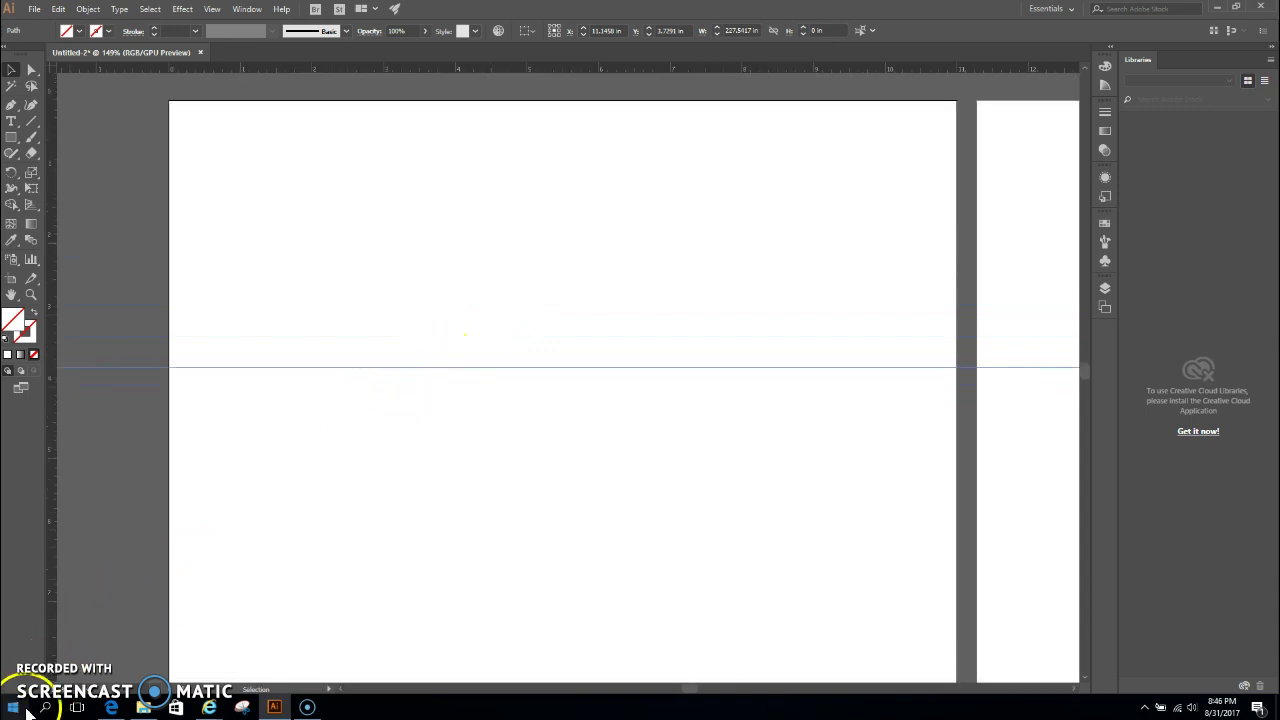
{"action": "left_click", "coordinate": [505, 368]}
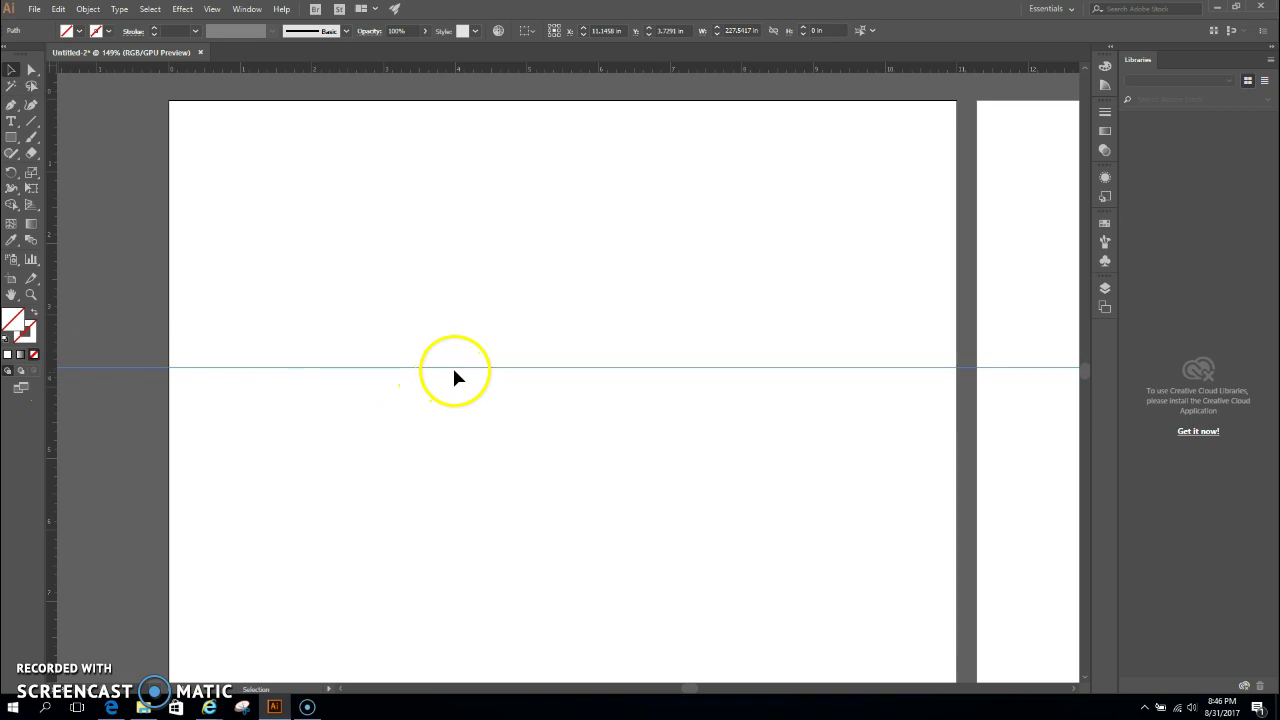
{"action": "left_click_drag", "start_coordinate": [455, 367], "coordinate": [449, 409]}
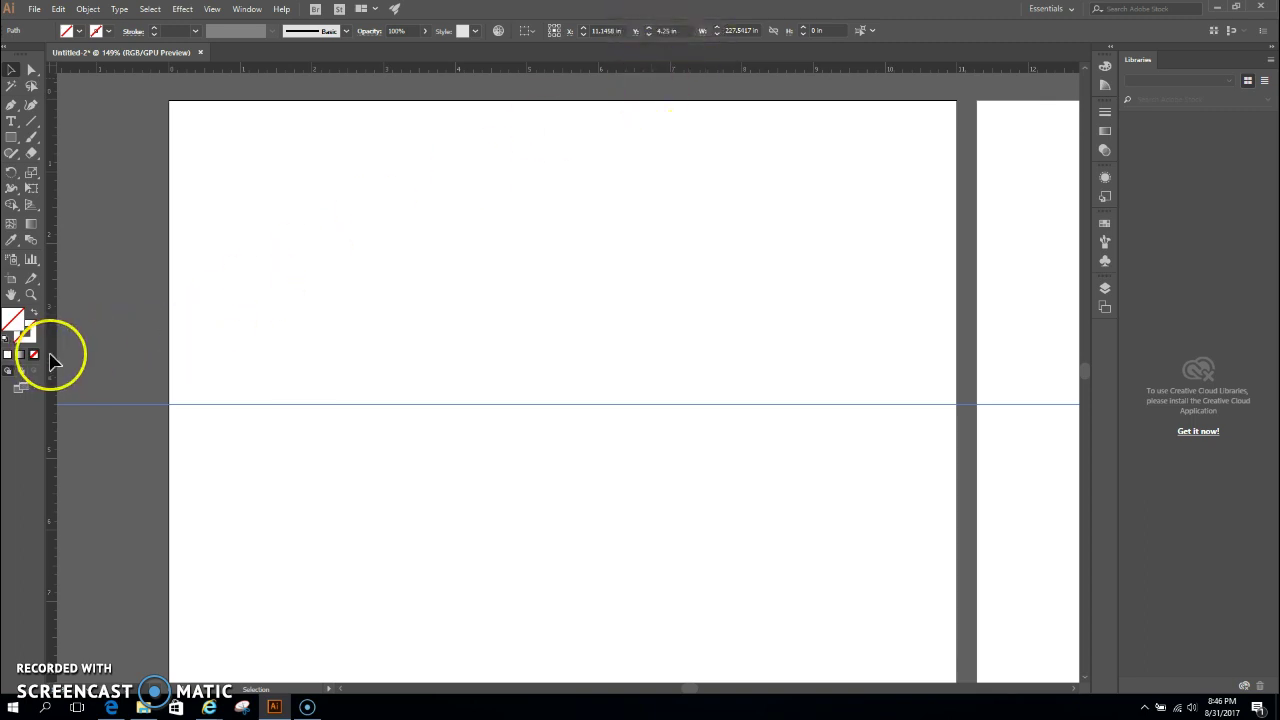
{"action": "left_click_drag", "start_coordinate": [50, 356], "coordinate": [853, 347]}
{"action": "left_click_drag", "start_coordinate": [677, 358], "coordinate": [563, 370]}
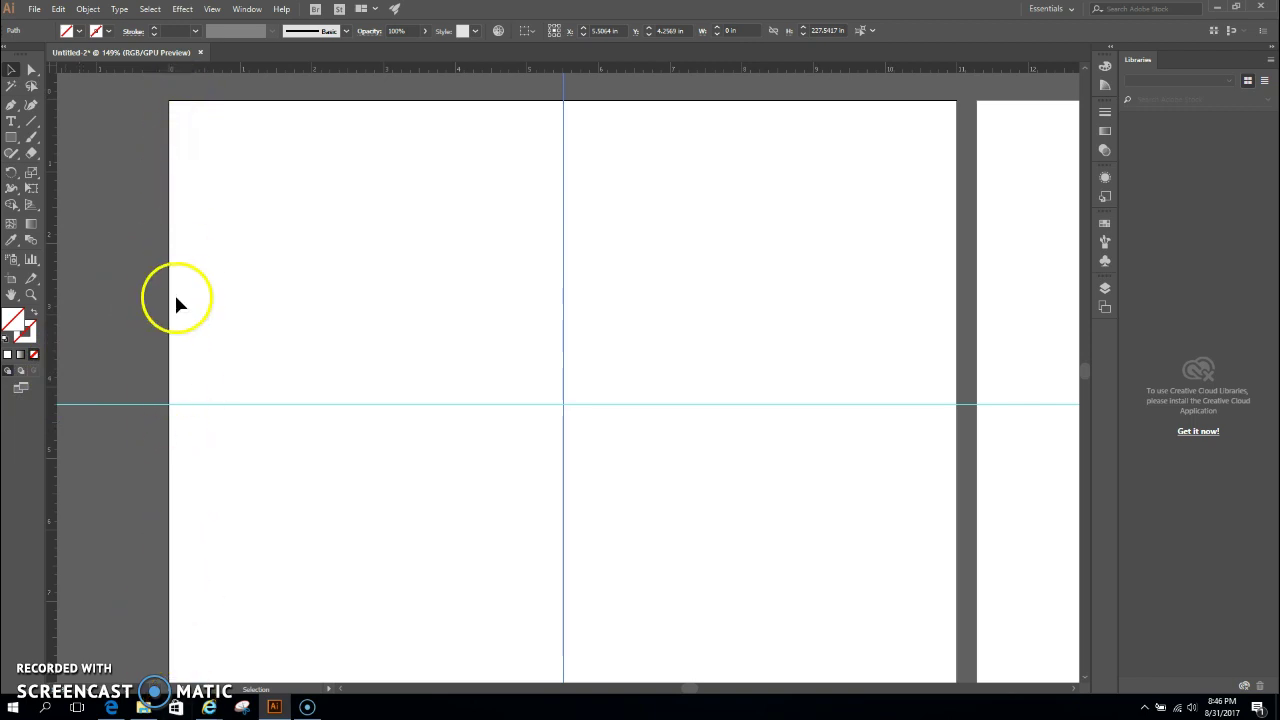
- Draw a roughly 3.99 by 1.99 in rectangle in the artboard's upper-left area and reselect it
{"action": "left_click", "coordinate": [12, 142]}
{"action": "left_click_drag", "start_coordinate": [226, 180], "coordinate": [514, 323]}
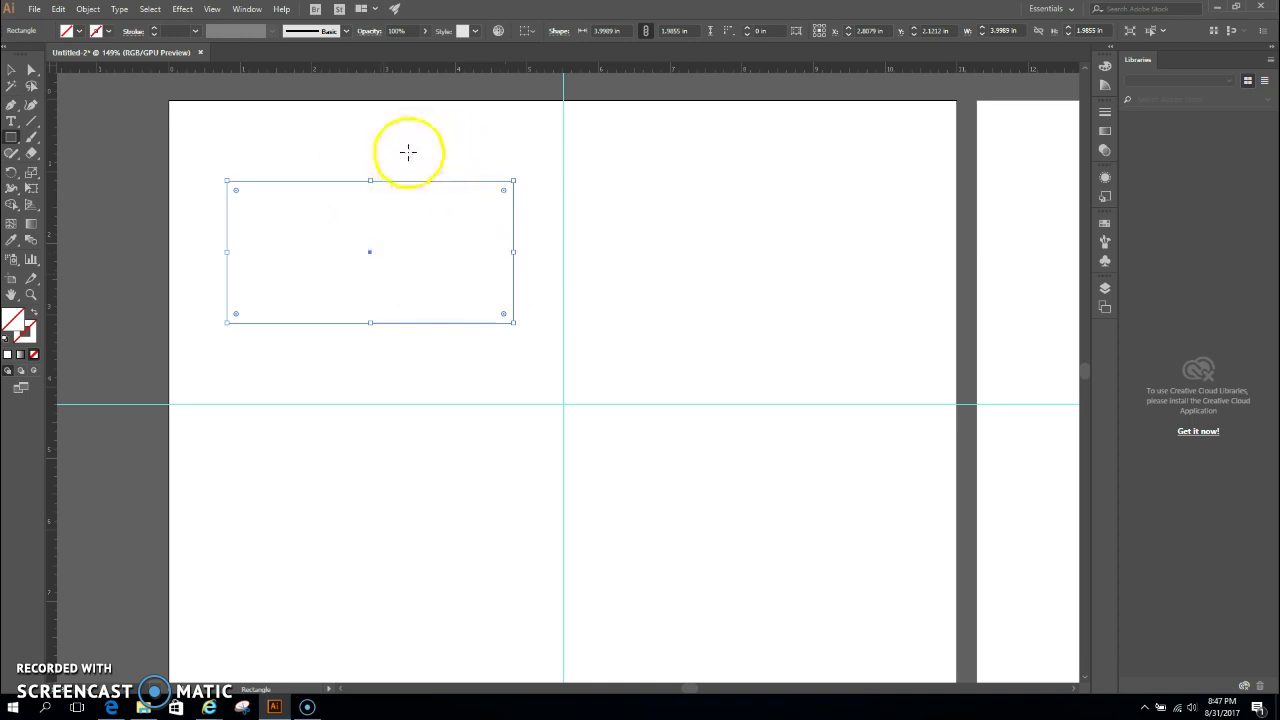
{"action": "key", "text": "v"}
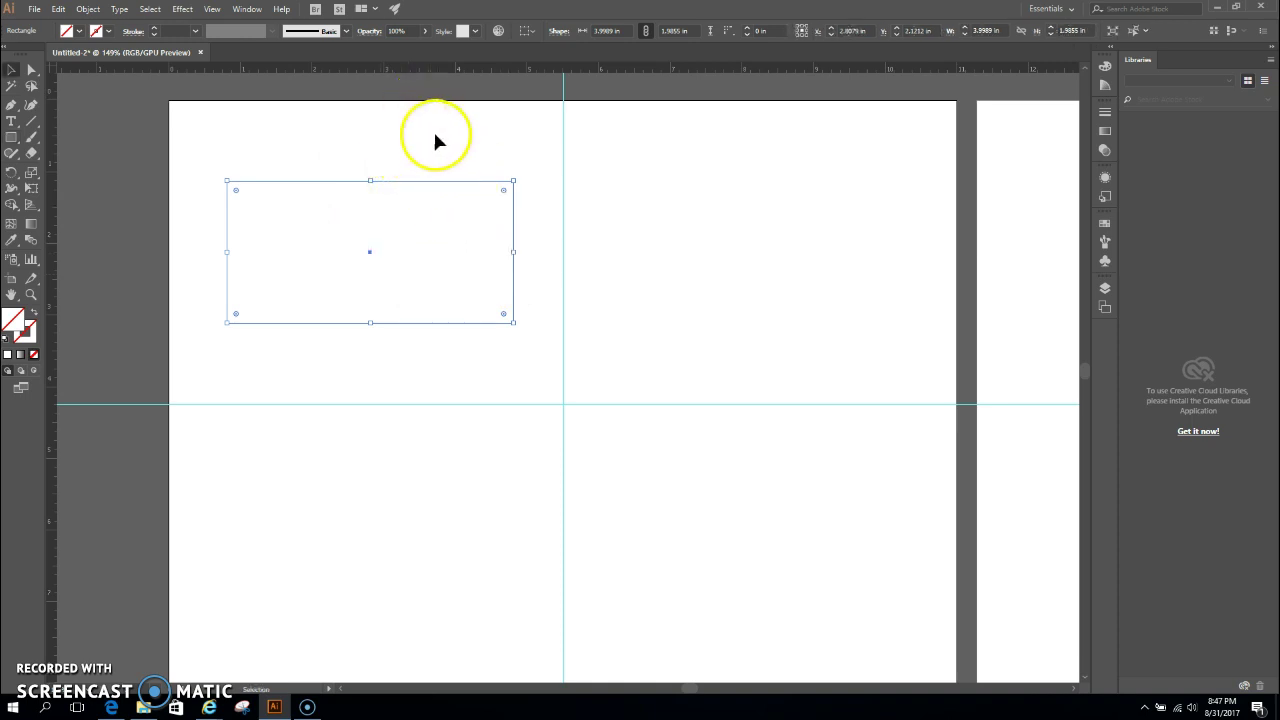
{"action": "left_click", "coordinate": [433, 135]}
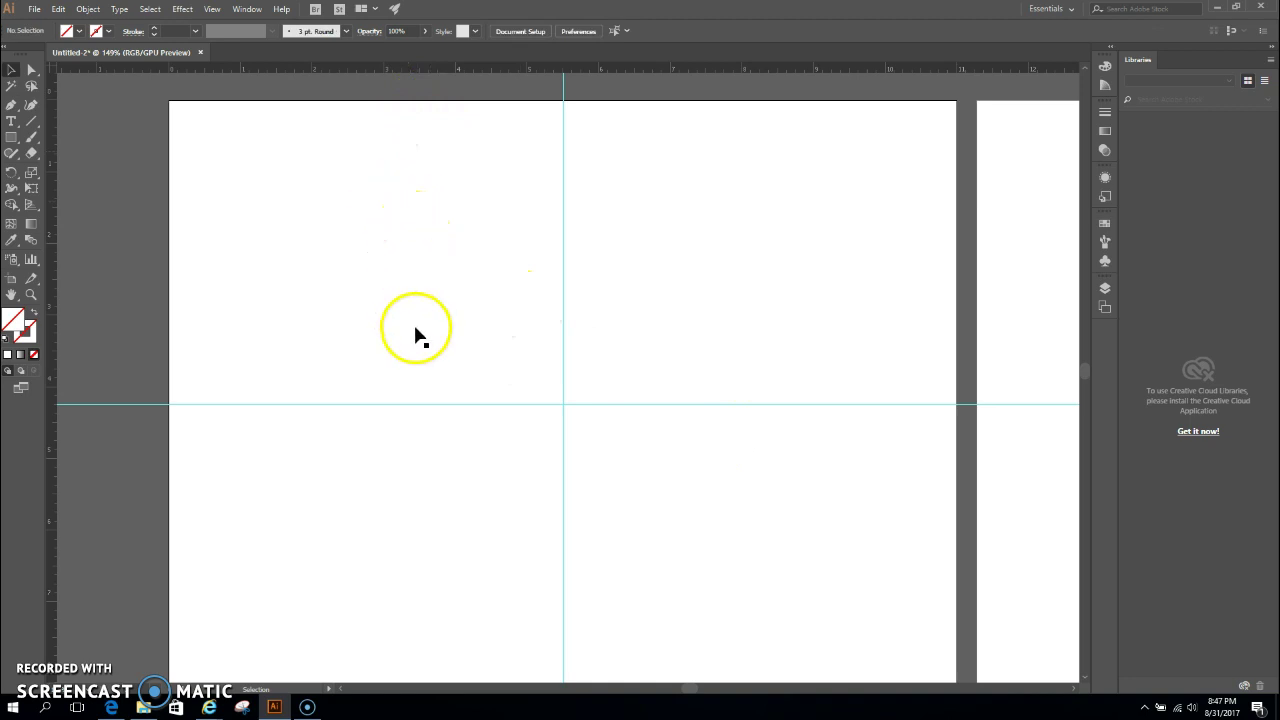
{"action": "left_click_drag", "start_coordinate": [203, 141], "coordinate": [500, 330]}
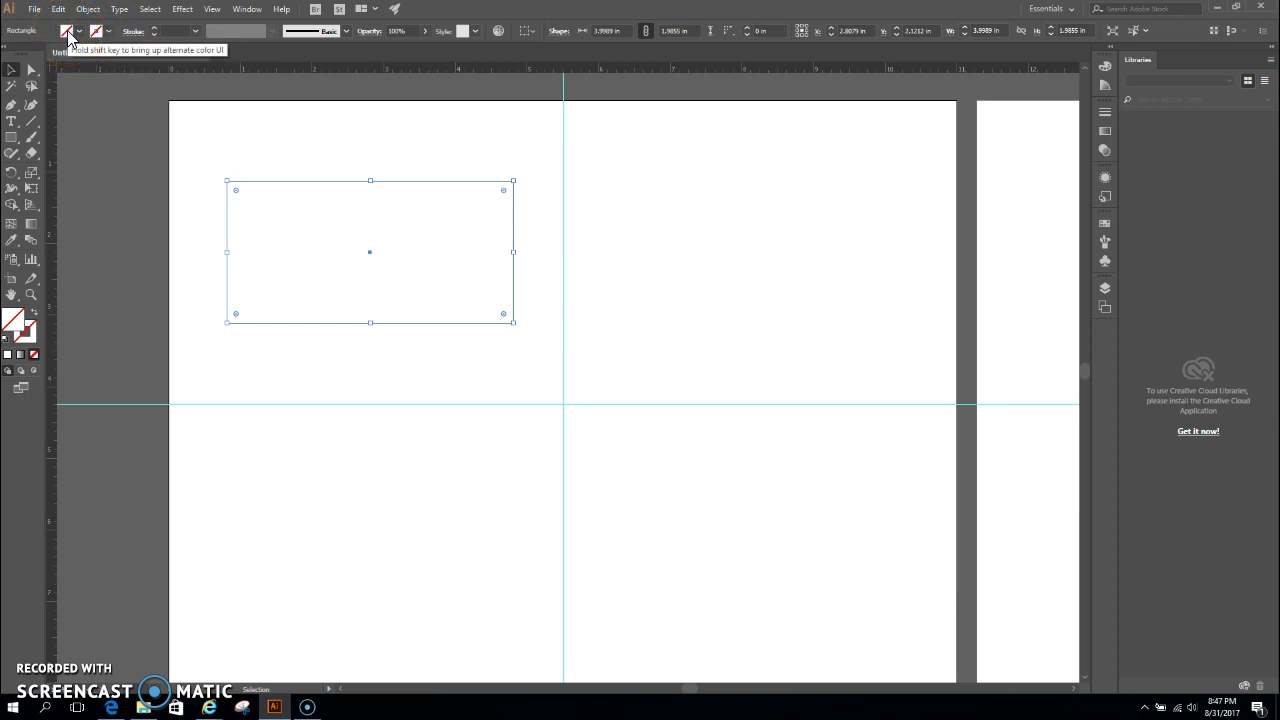
- Give the rectangle a green fill and a black 1 pt outline
{"action": "left_click", "coordinate": [100, 34]}
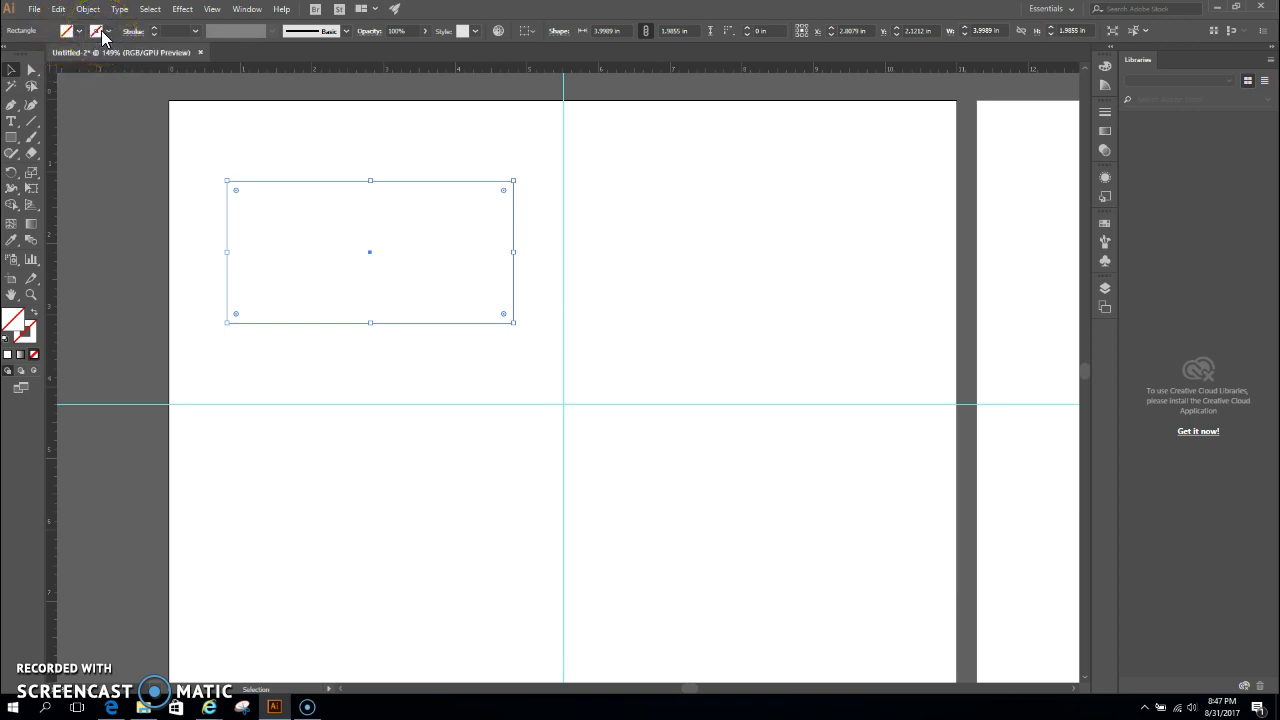
{"action": "left_click", "coordinate": [79, 33]}
{"action": "left_click", "coordinate": [92, 33]}
{"action": "left_click", "coordinate": [80, 32]}
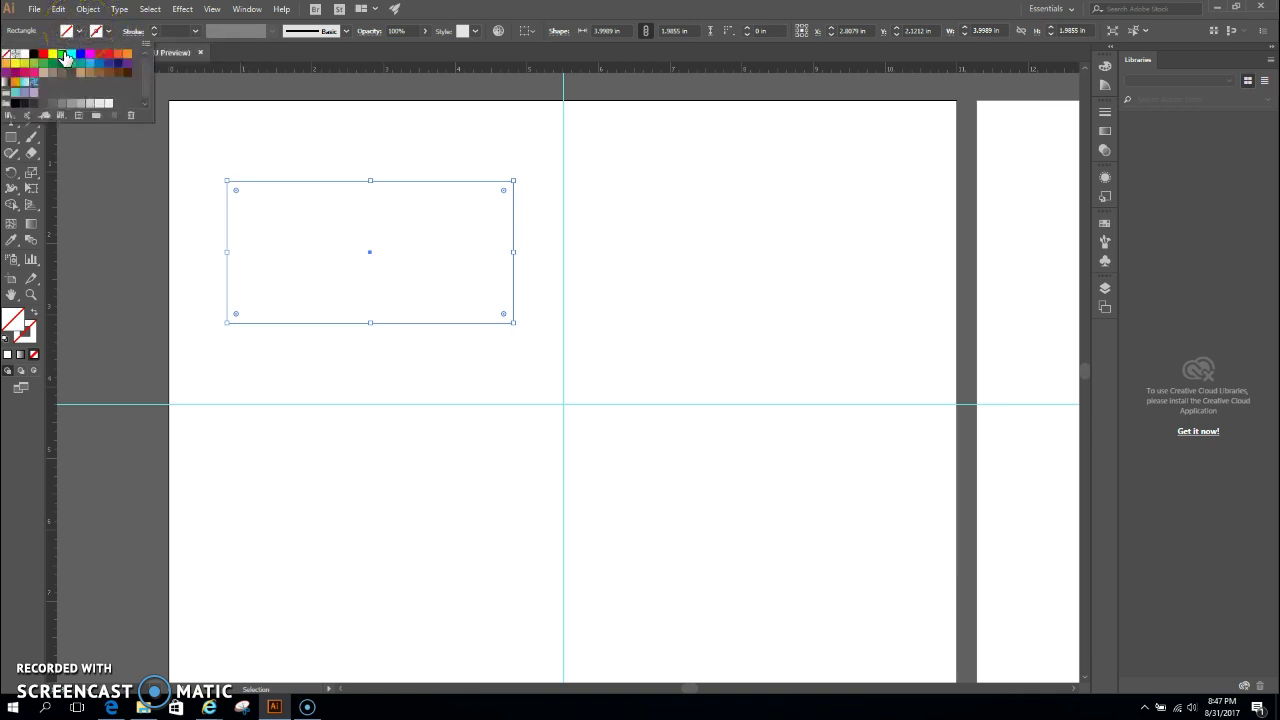
{"action": "left_click", "coordinate": [66, 53]}
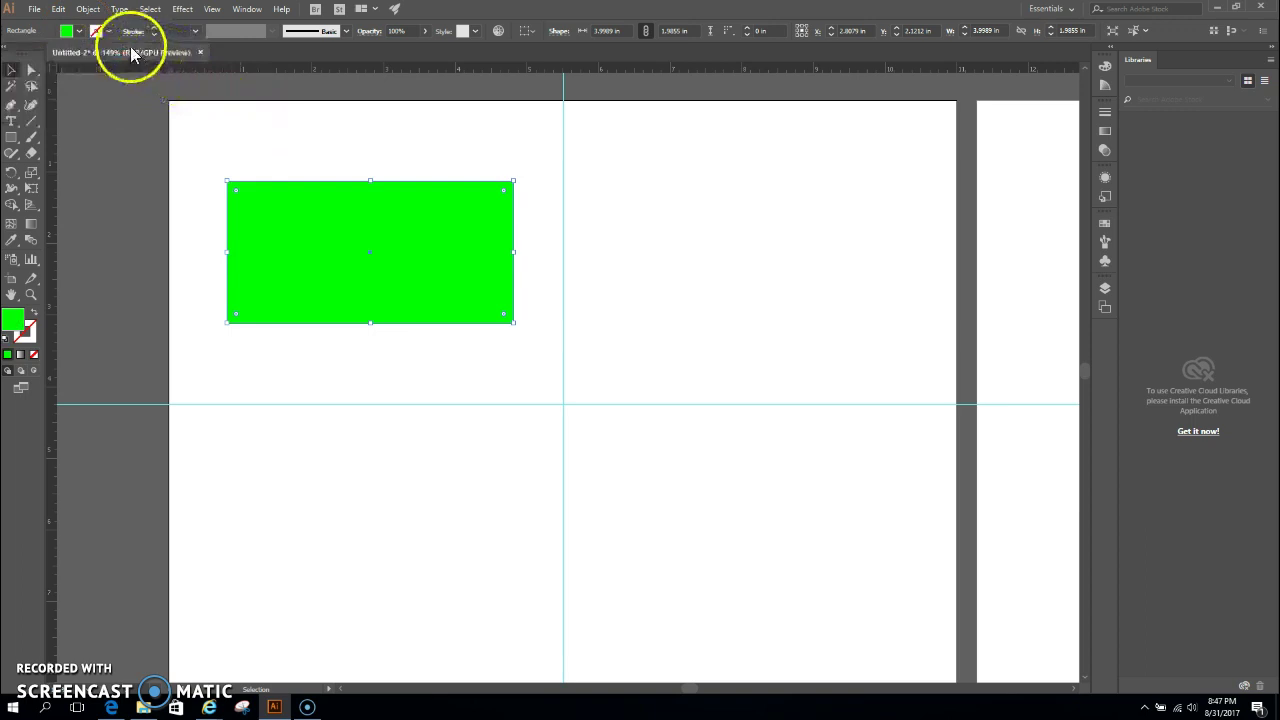
{"action": "left_click", "coordinate": [108, 32]}
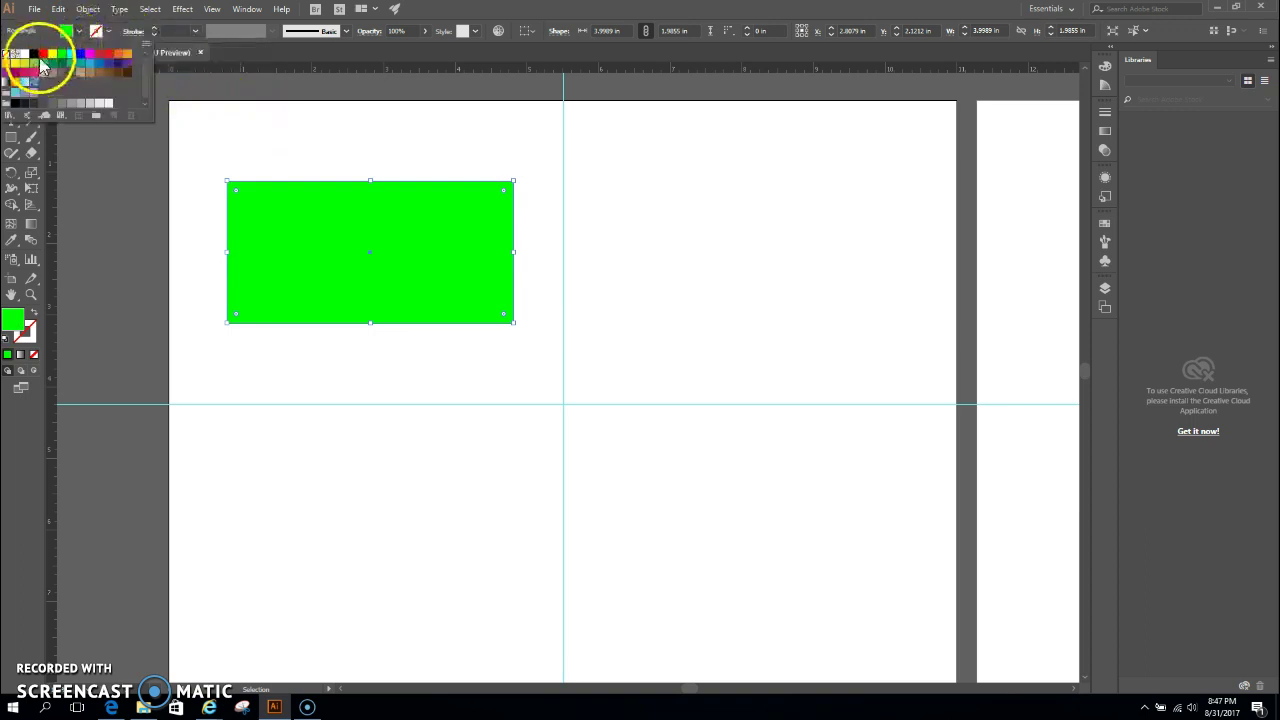
{"action": "left_click", "coordinate": [15, 103]}
{"action": "left_click", "coordinate": [336, 175]}
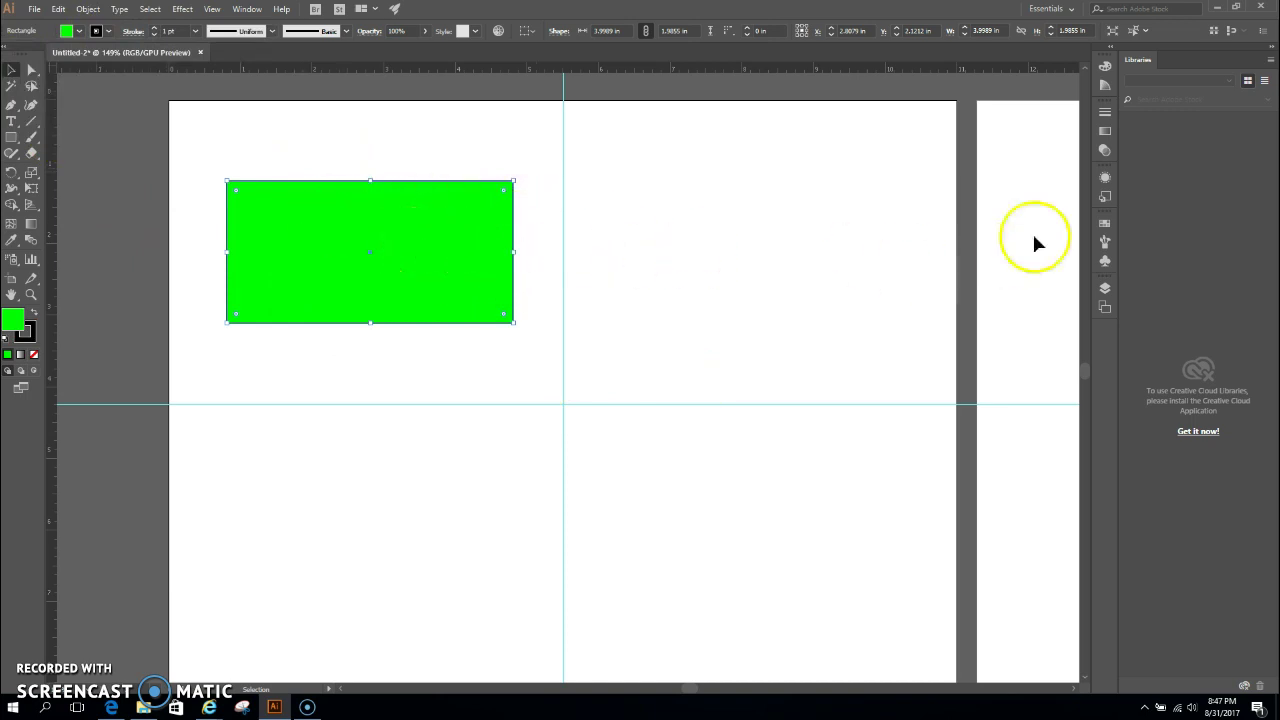
- Apply a linear white-to-black gradient to the rectangle from the Gradient panel
{"action": "left_click", "coordinate": [1105, 132]}
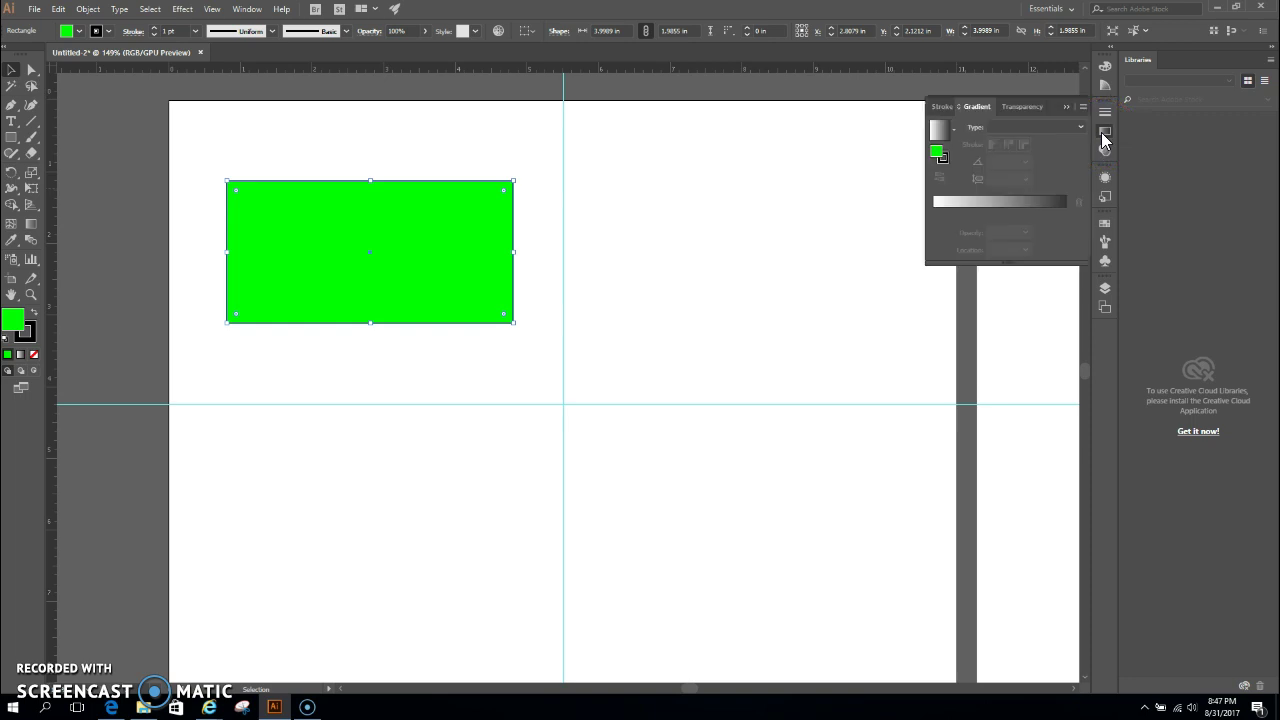
{"action": "left_click", "coordinate": [936, 131]}
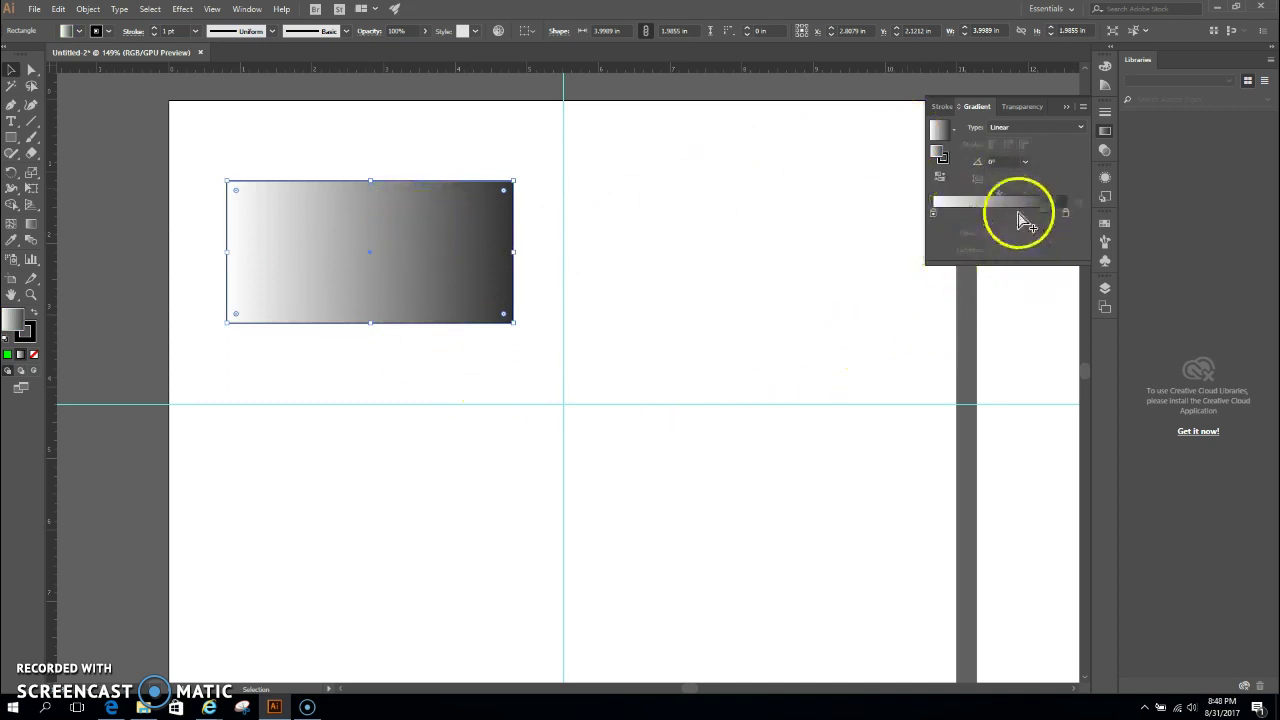
- Color the left gradient stop red and the right gradient stop yellow using swatches
{"action": "double_click", "coordinate": [934, 215]}
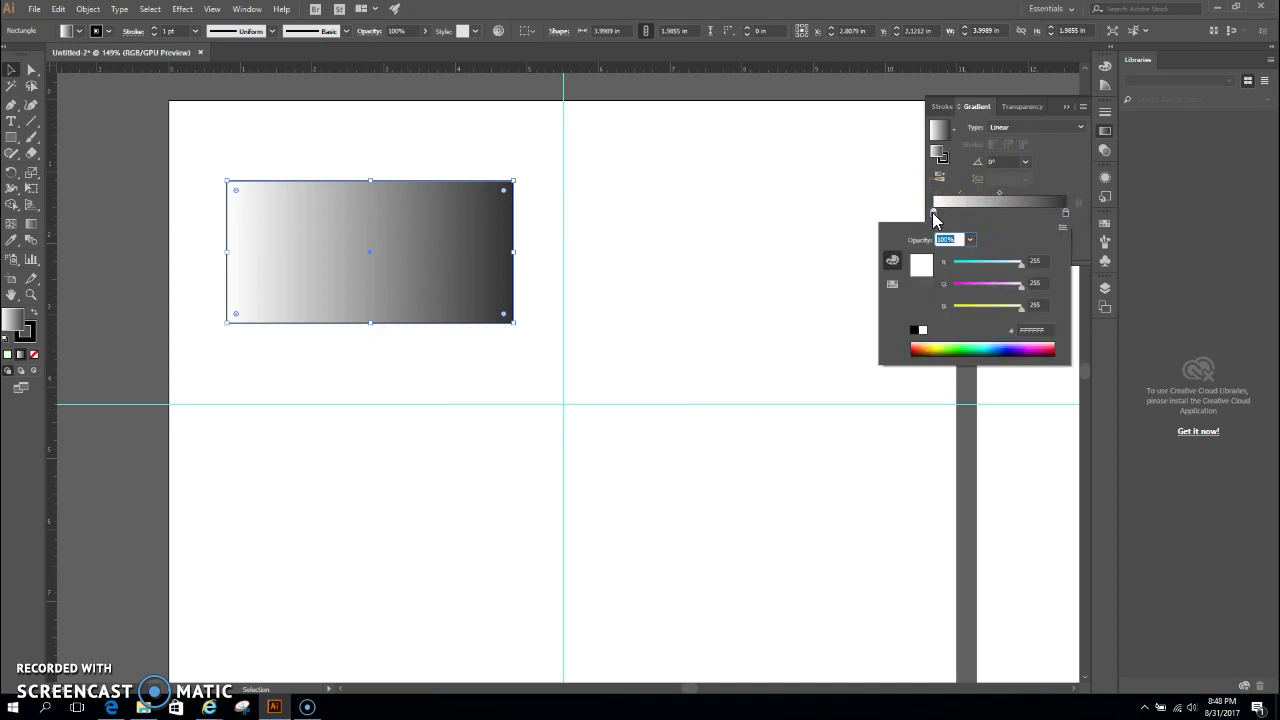
{"action": "left_click", "coordinate": [892, 284]}
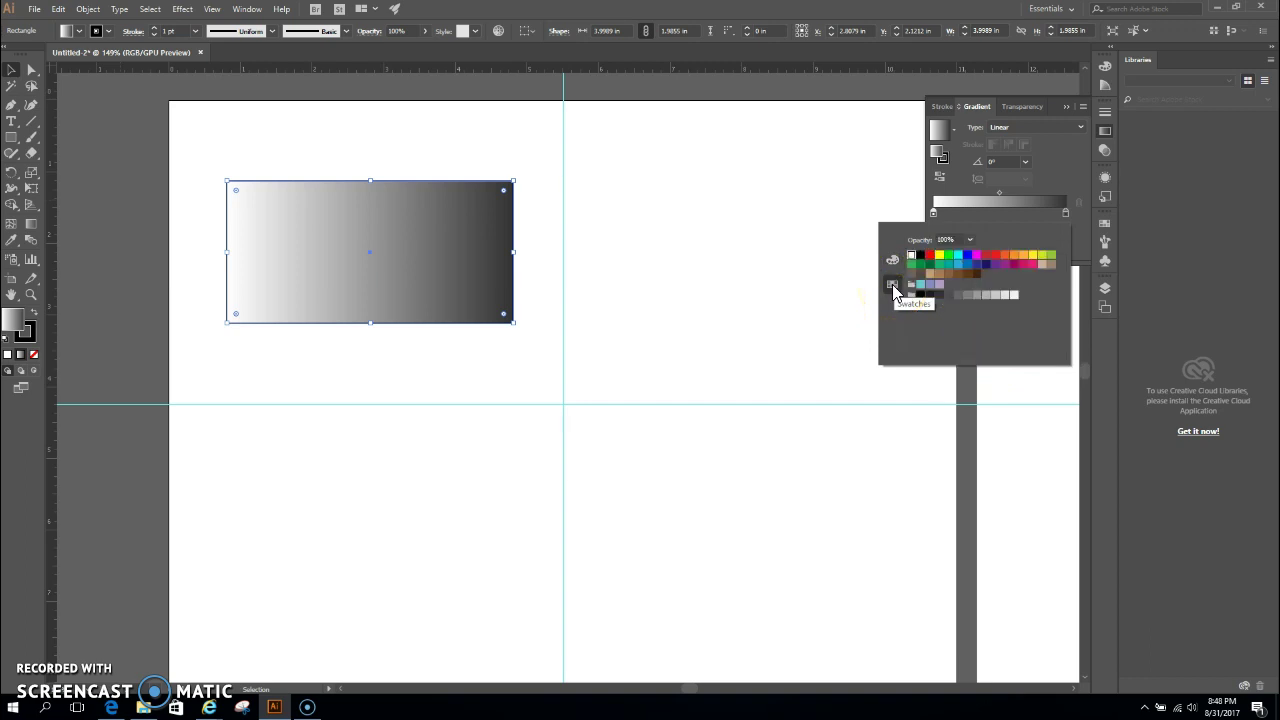
{"action": "left_click", "coordinate": [987, 257]}
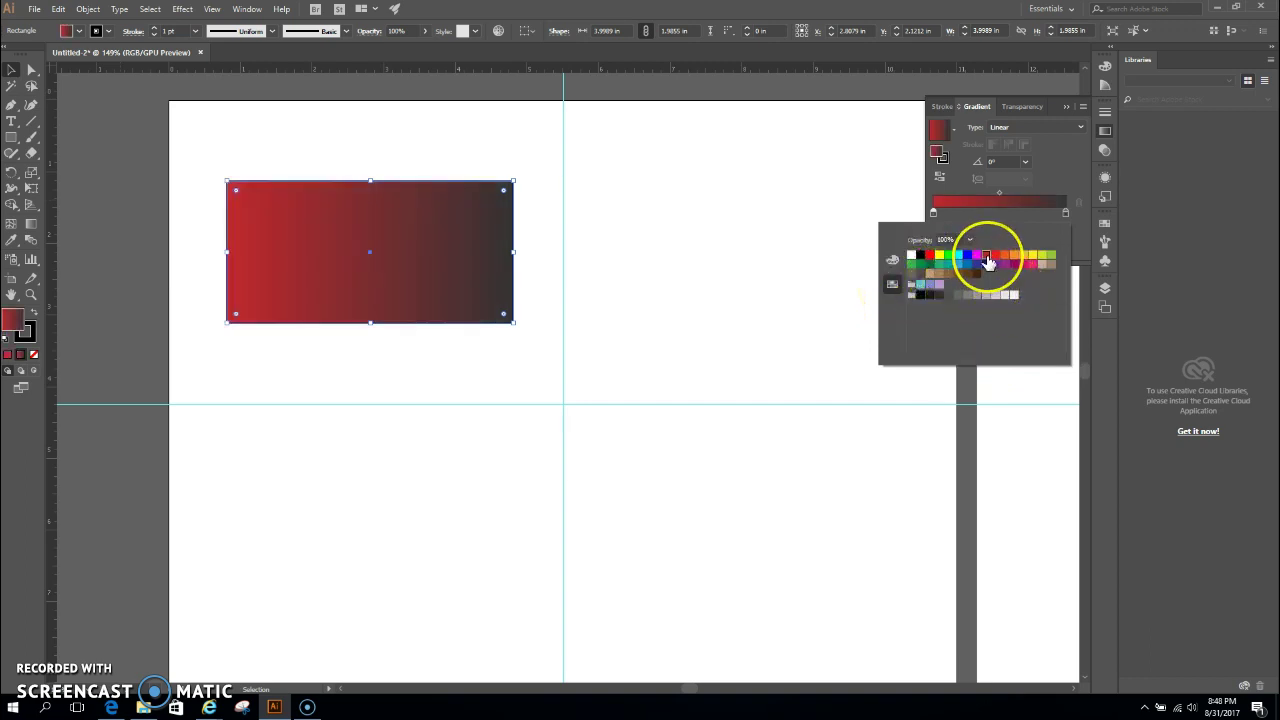
{"action": "left_click", "coordinate": [1066, 213]}
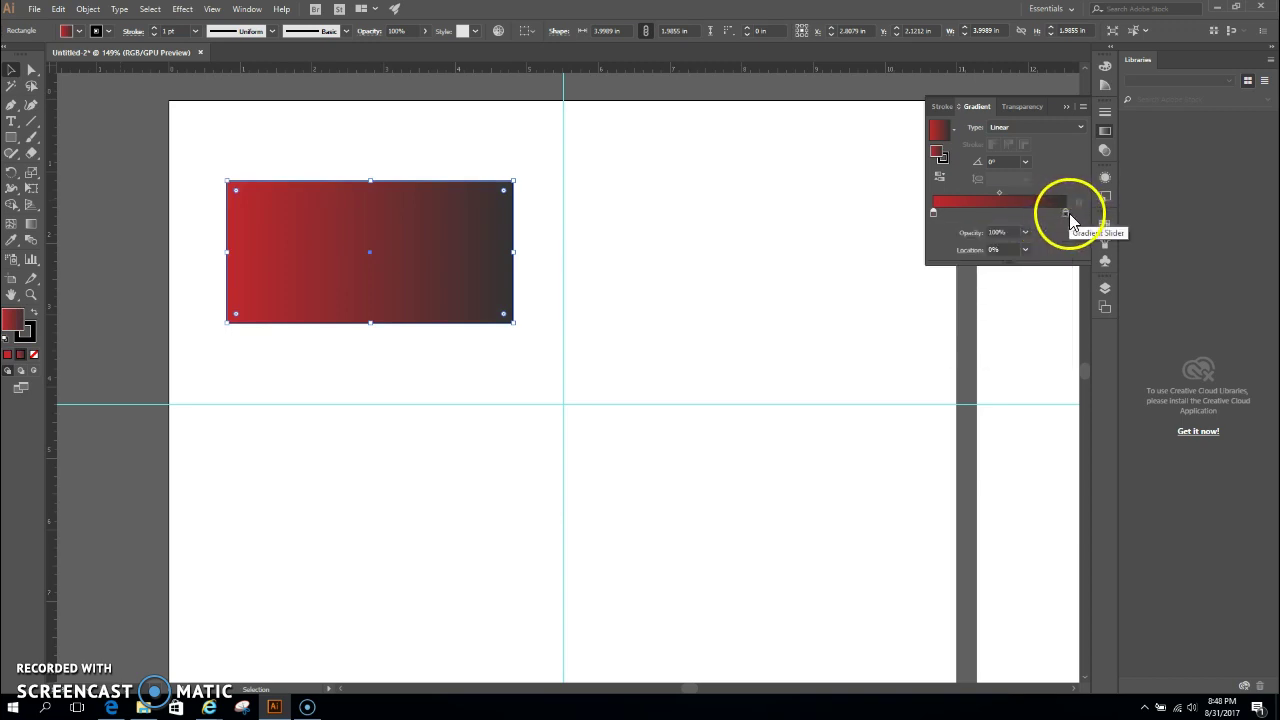
{"action": "double_click", "coordinate": [1066, 213]}
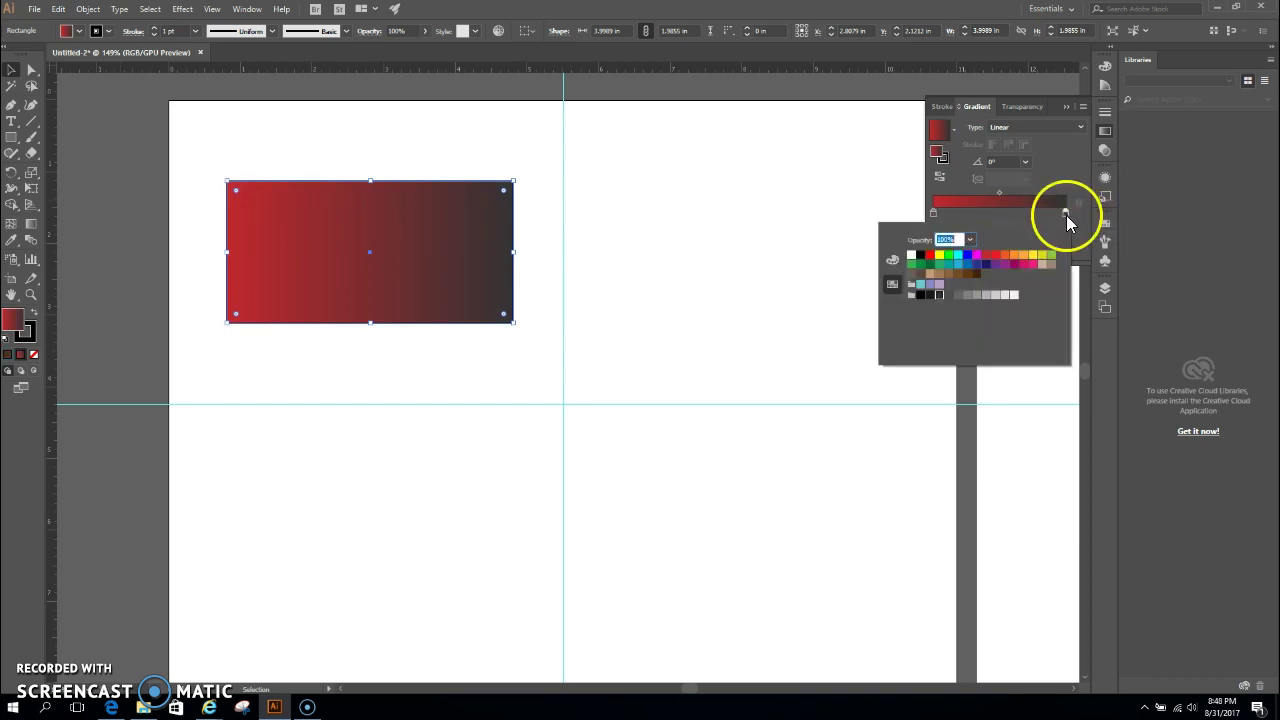
{"action": "left_click", "coordinate": [1036, 259]}
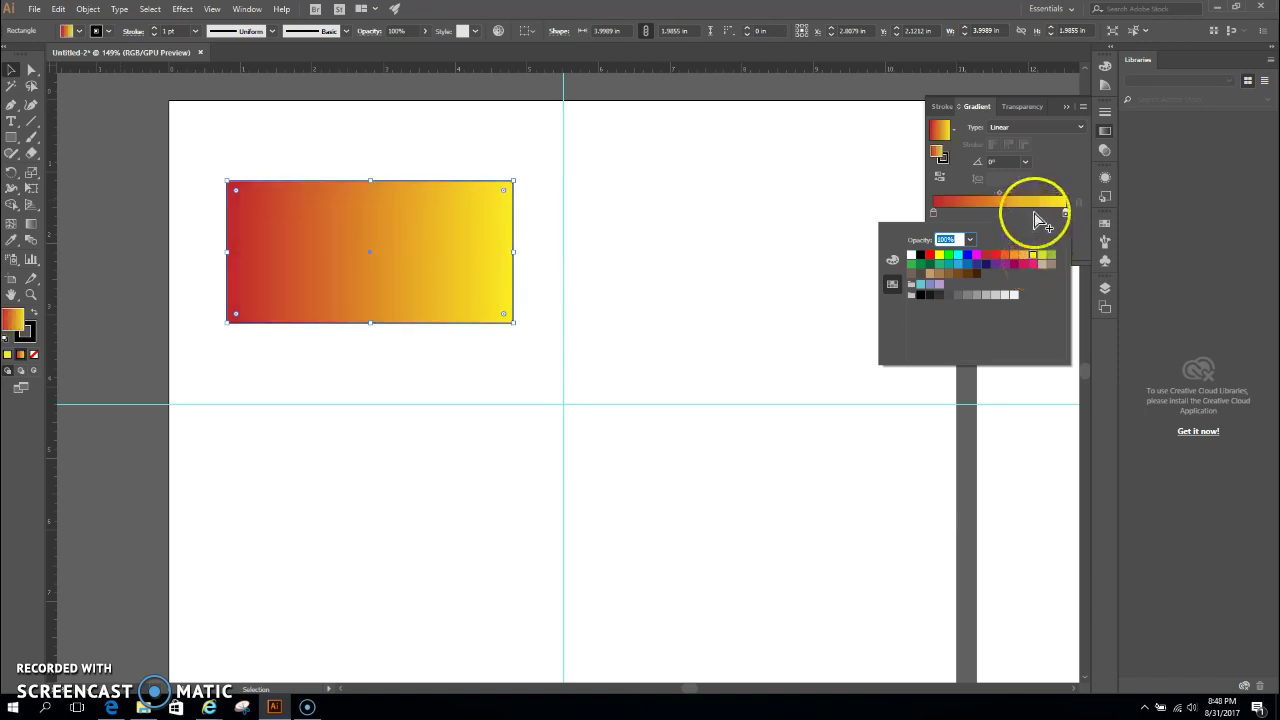
{"action": "left_click", "coordinate": [1040, 220]}
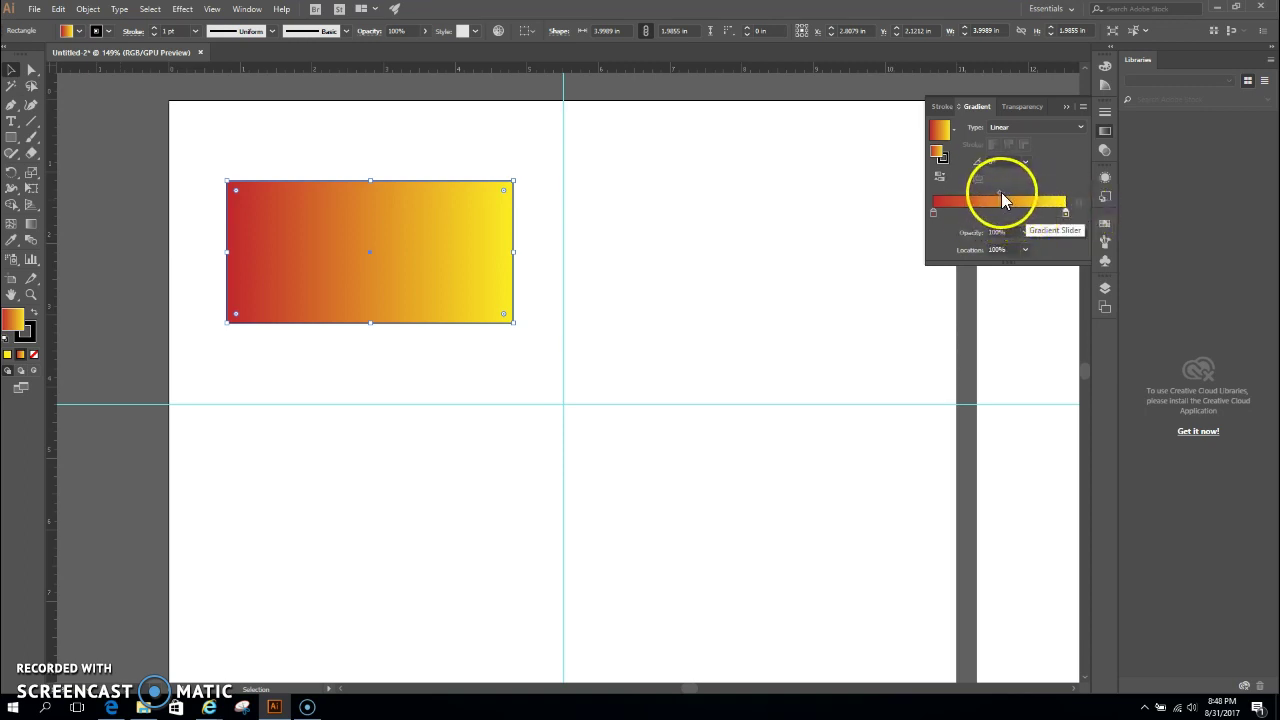
- Shift the blend point toward red and add gradient stops at about 31% and 71%
{"action": "mouse_move", "coordinate": [1001, 192]}
{"action": "left_mouse_down"}
{"action": "mouse_move", "coordinate": [983, 194]}
{"action": "mouse_move", "coordinate": [1028, 193]}
{"action": "mouse_move", "coordinate": [969, 196]}
{"action": "mouse_move", "coordinate": [987, 194]}
{"action": "left_mouse_up"}
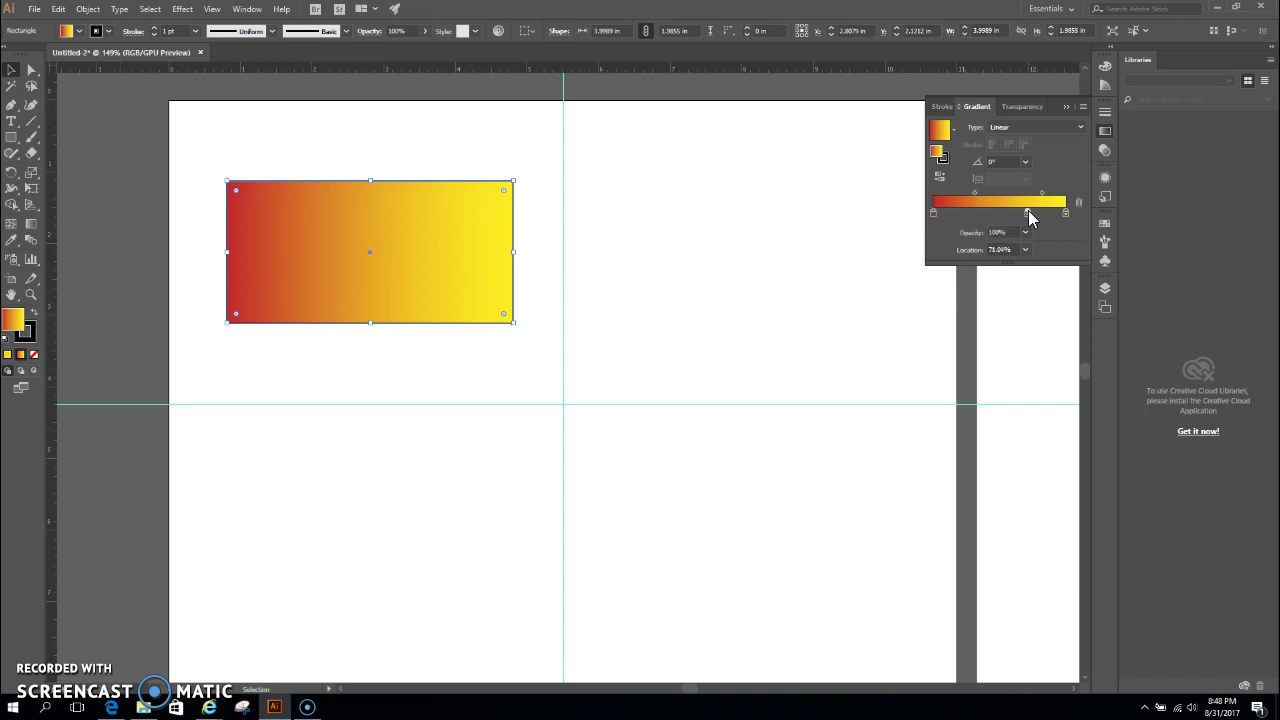
{"action": "left_click", "coordinate": [1027, 214]}
{"action": "left_click", "coordinate": [978, 216]}
{"action": "left_click", "coordinate": [975, 212]}
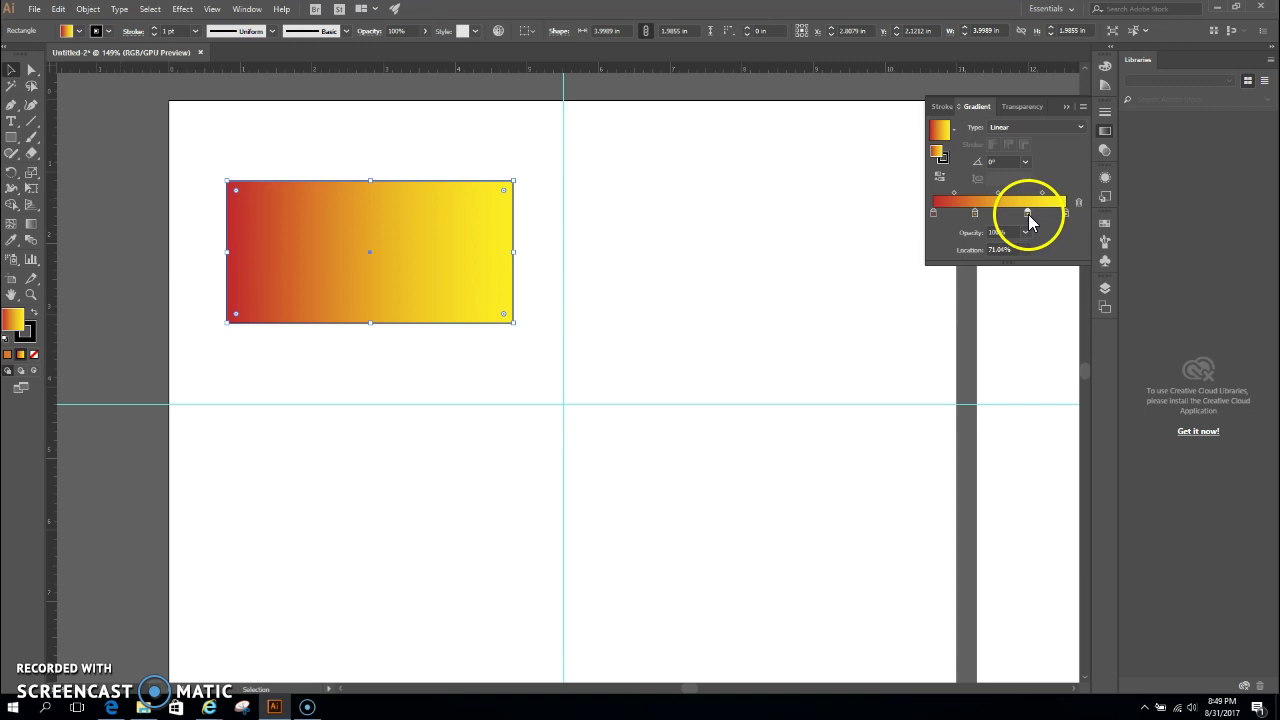
- Colour the 71% stop blue and the 31% stop green
{"action": "double_click", "coordinate": [1028, 214]}
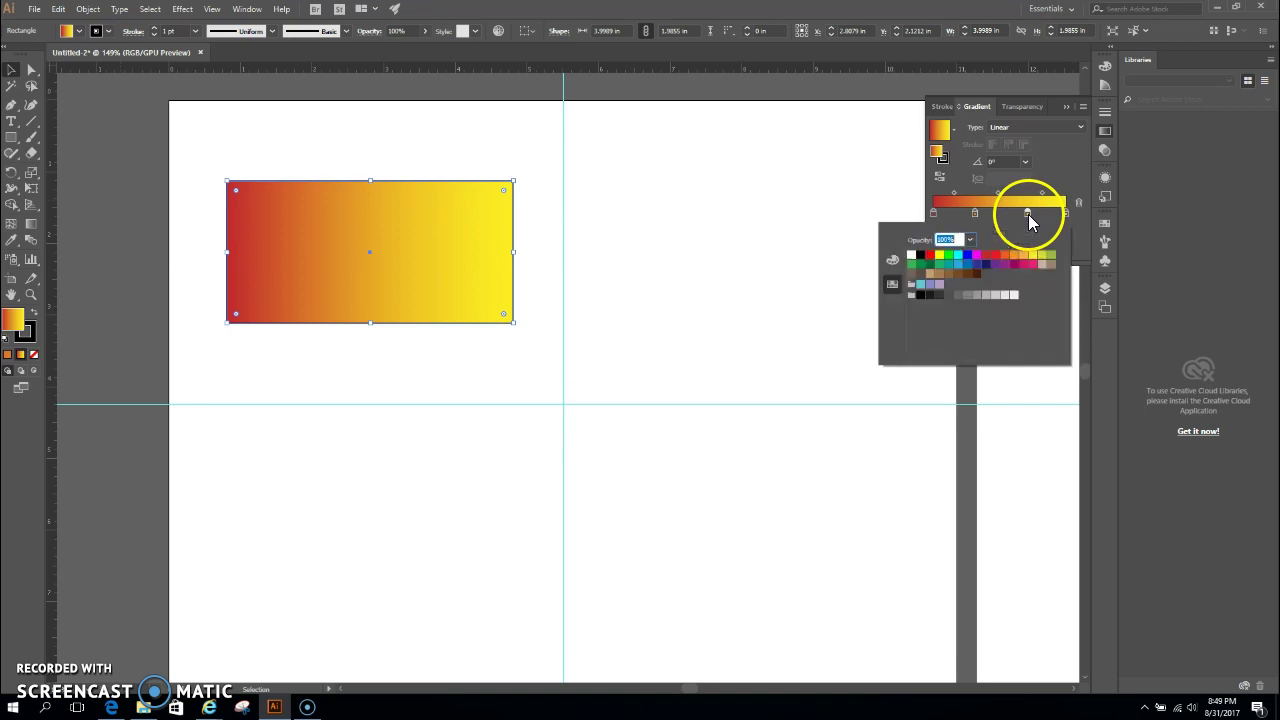
{"action": "left_click", "coordinate": [967, 255]}
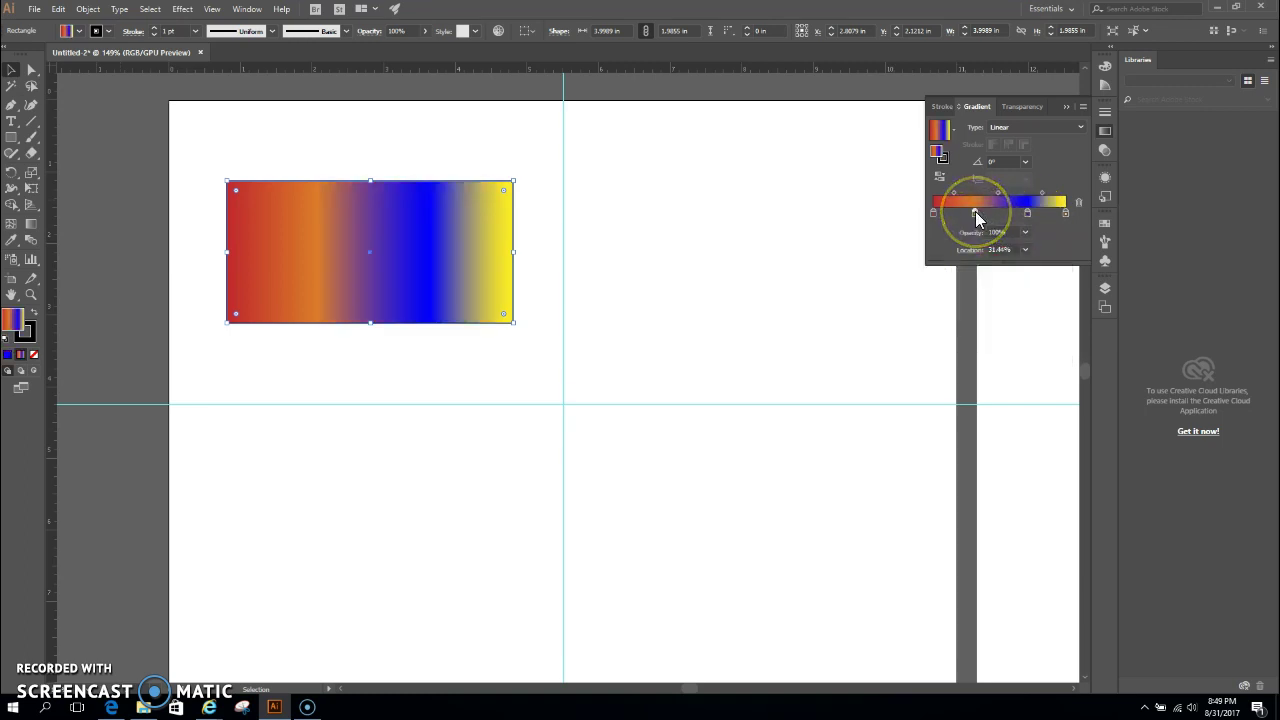
{"action": "double_click", "coordinate": [975, 212]}
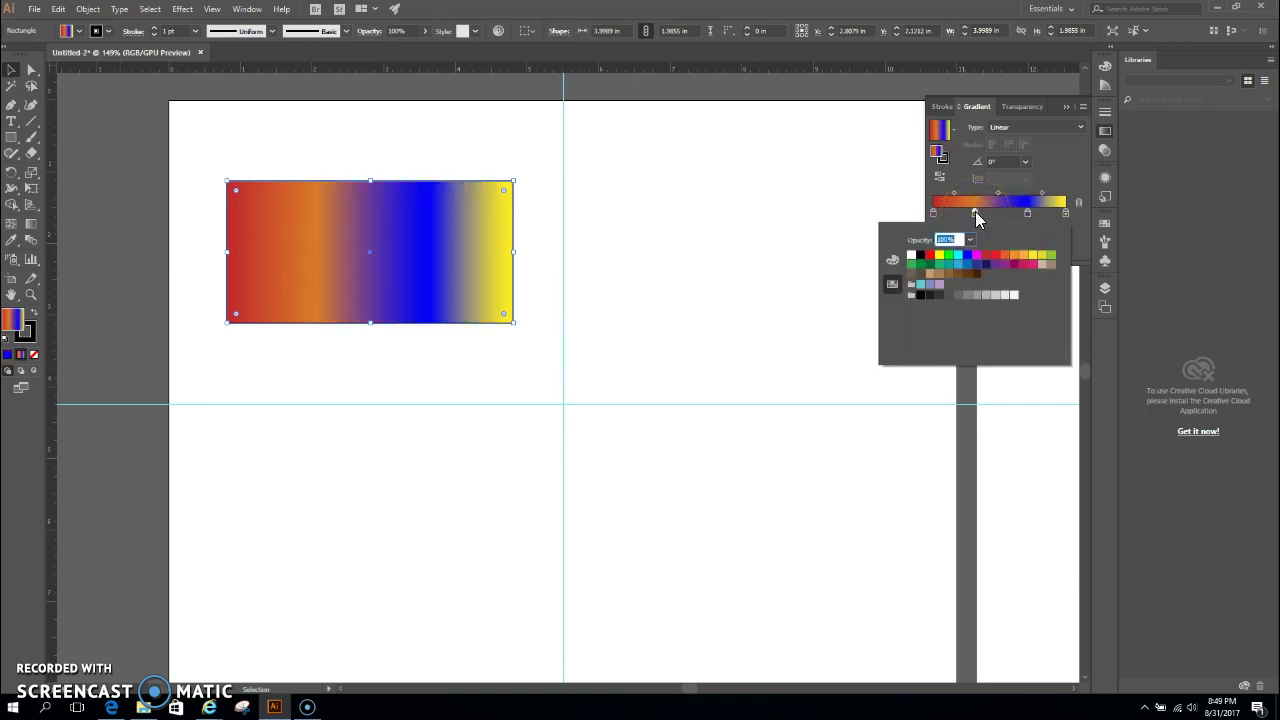
{"action": "left_click", "coordinate": [1051, 255]}
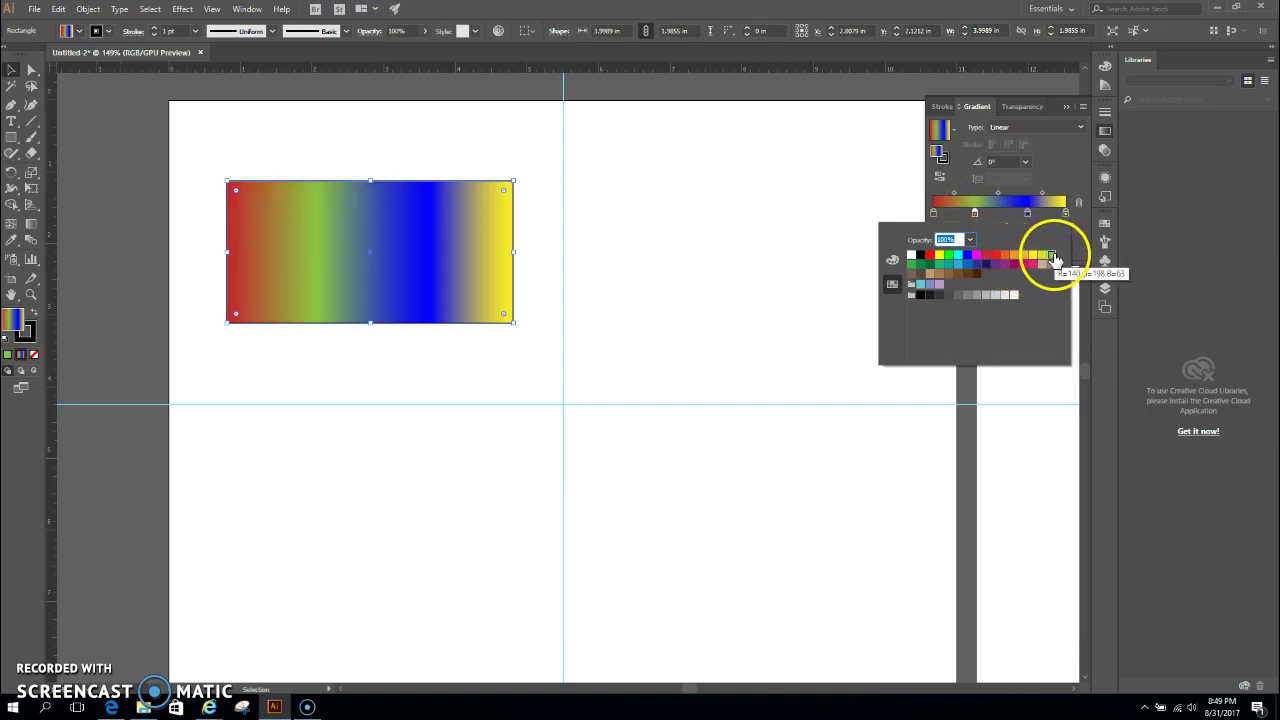
{"action": "left_click", "coordinate": [1062, 177]}
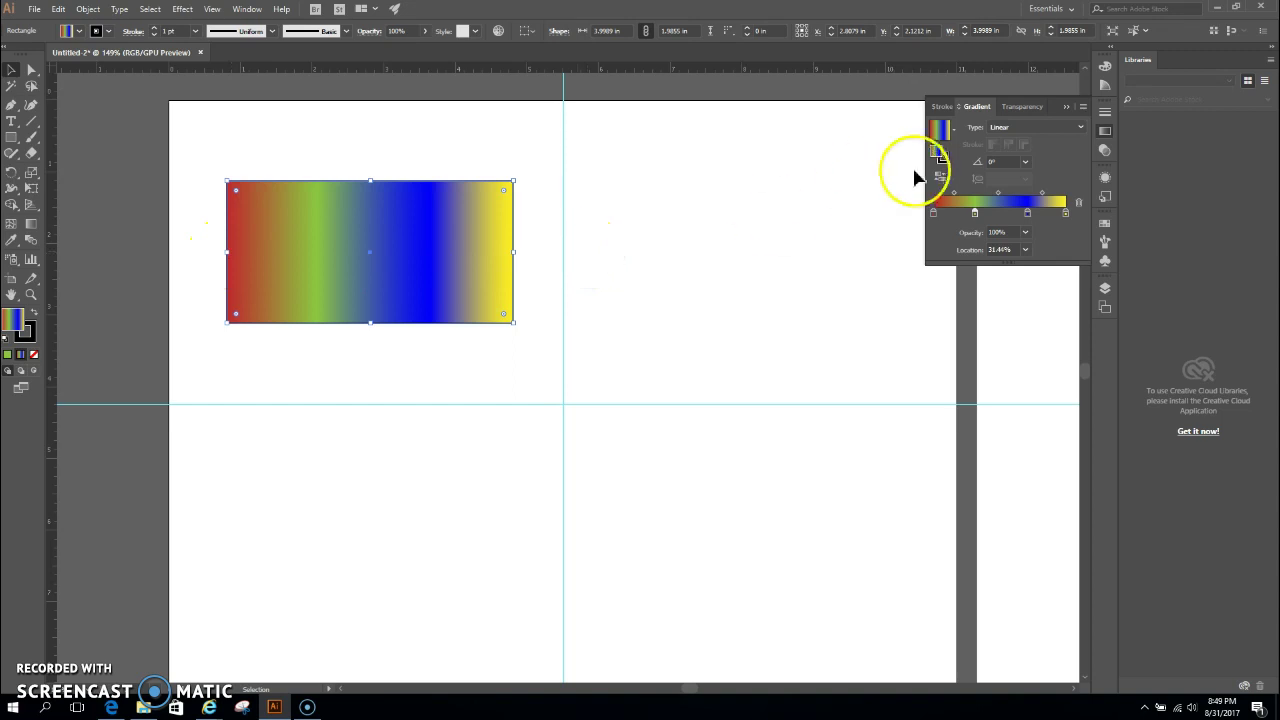
- Rotate the gradient to 90° so it runs vertically, after briefly trying 30°
{"action": "left_click", "coordinate": [1025, 161]}
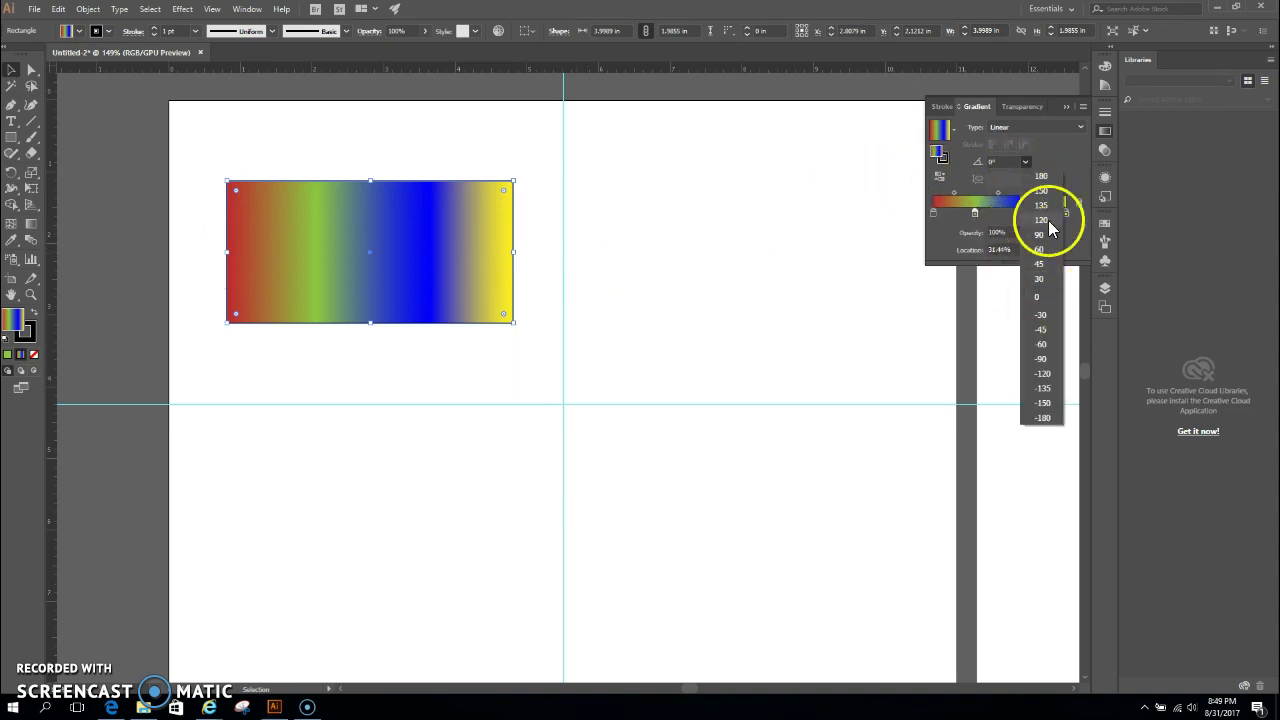
{"action": "left_click", "coordinate": [1036, 278]}
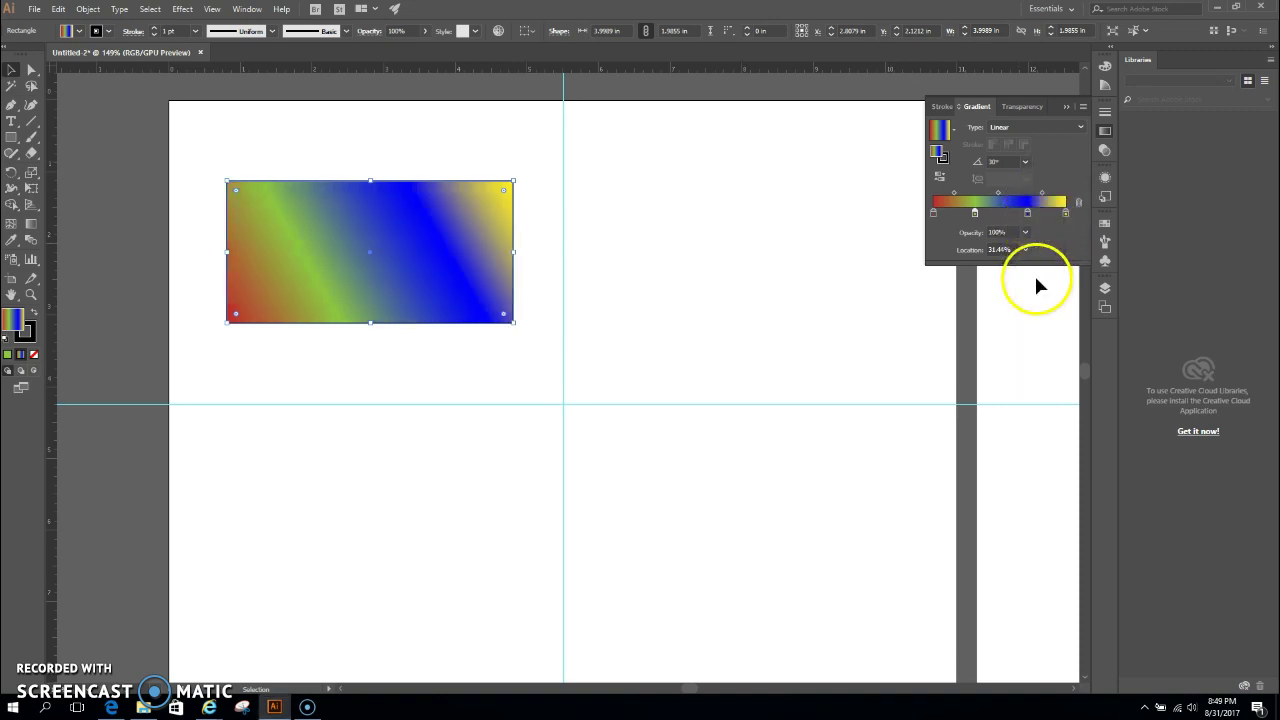
{"action": "left_click", "coordinate": [1025, 162]}
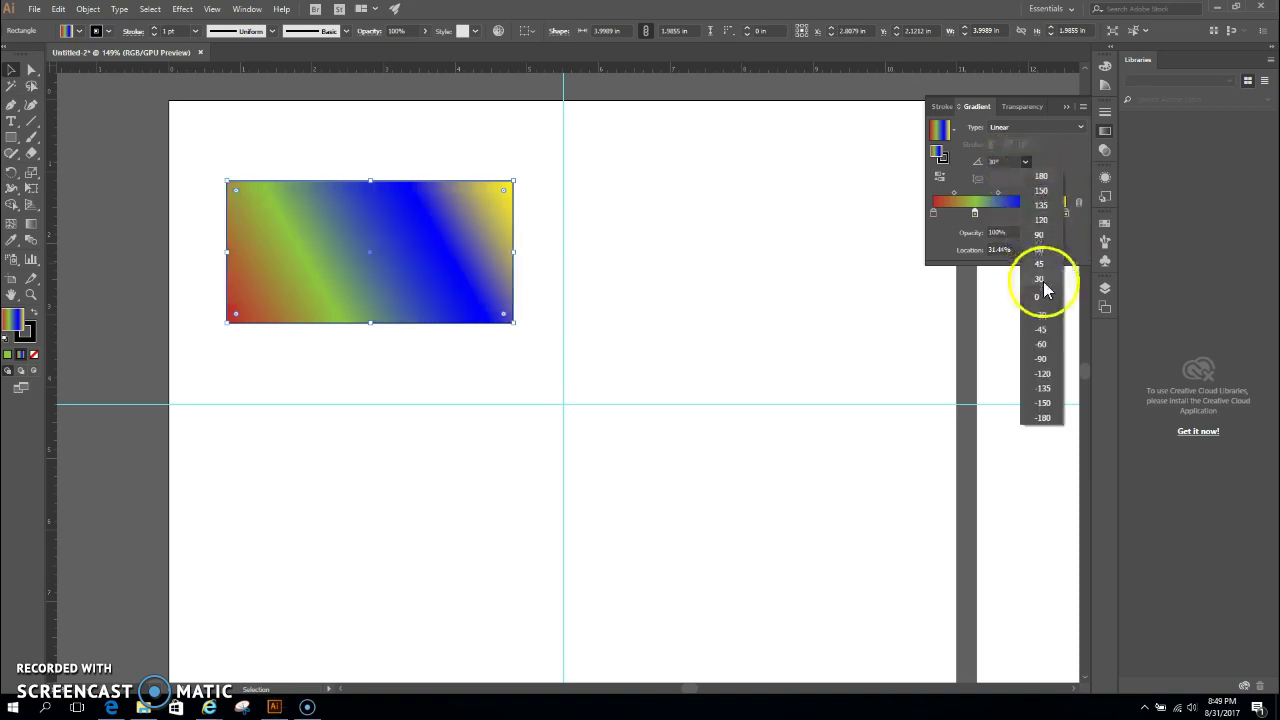
{"action": "left_click", "coordinate": [1044, 236]}
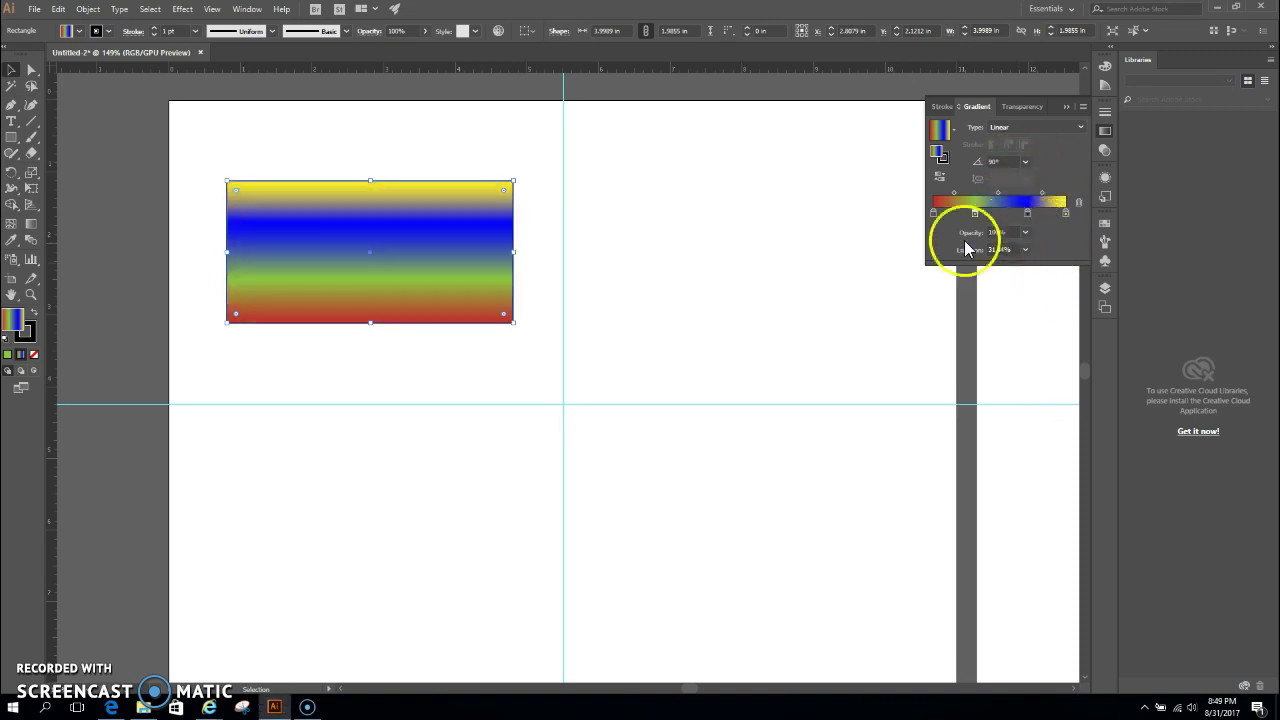
{"action": "left_click", "coordinate": [1032, 230]}
{"action": "left_click", "coordinate": [1043, 214]}
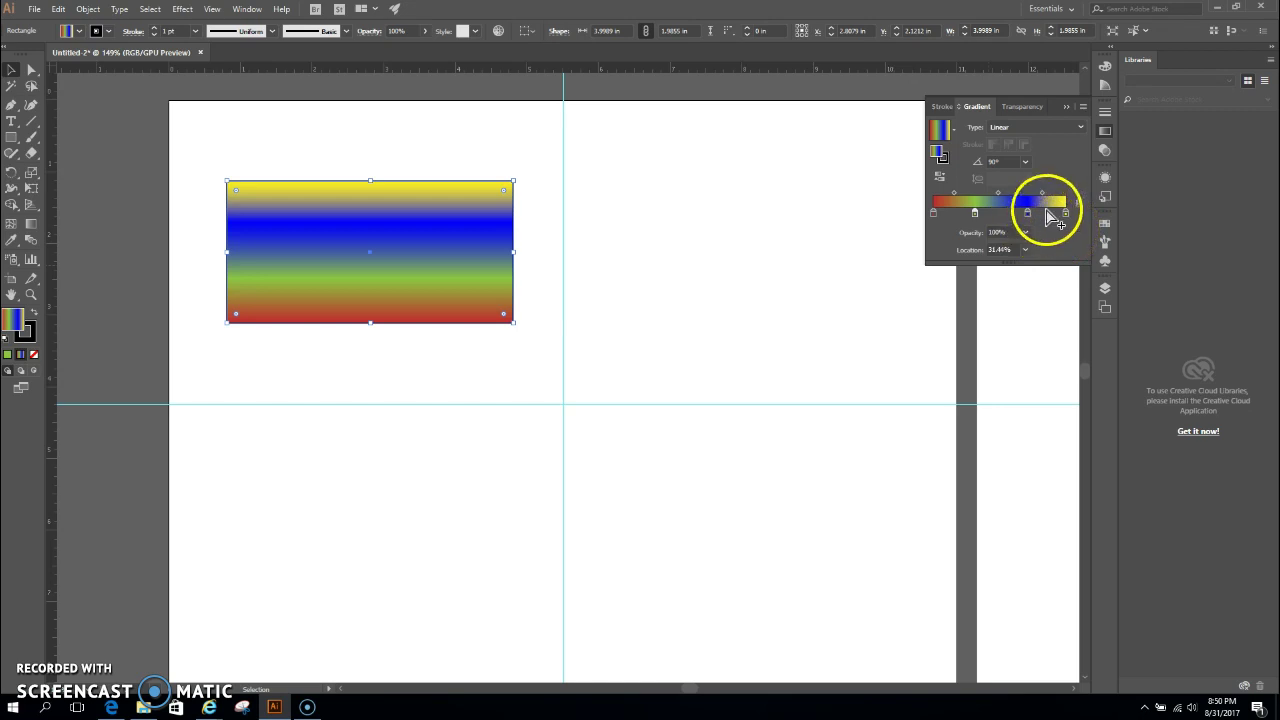
- Keep the gradient type Linear and deselect the rectangle
{"action": "left_click", "coordinate": [1077, 128]}
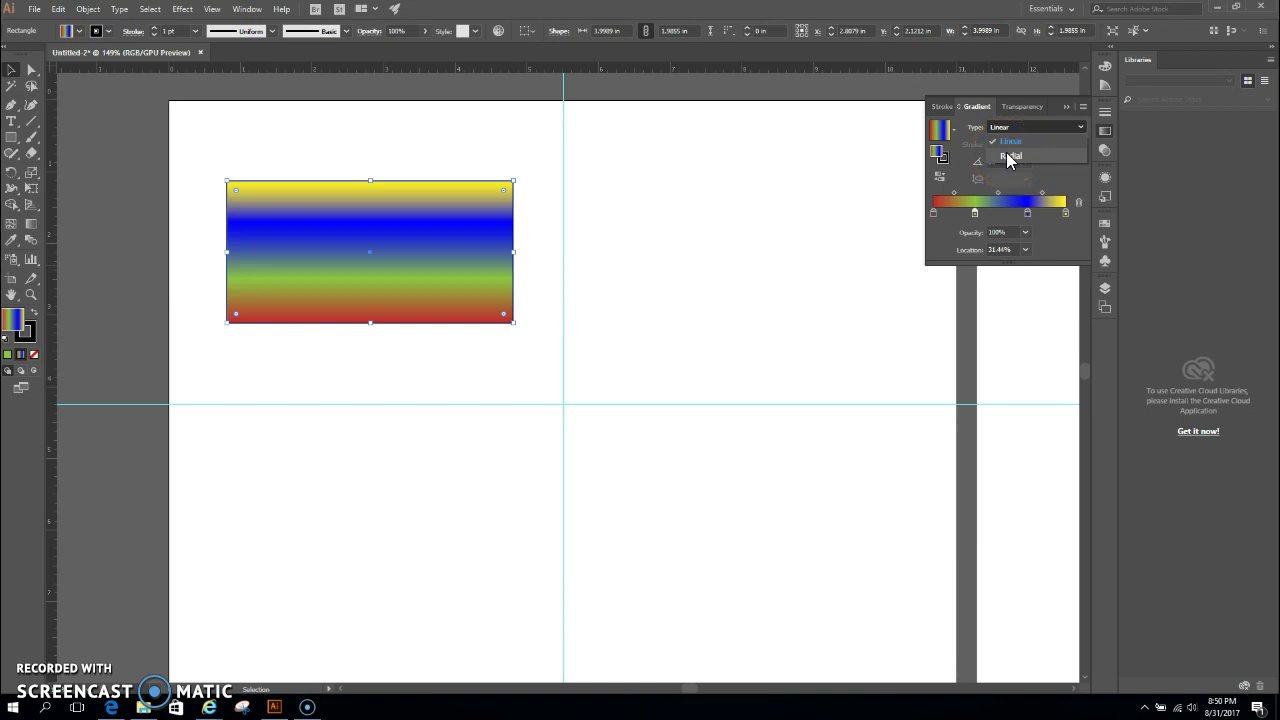
{"action": "left_click", "coordinate": [792, 220]}
{"action": "left_click", "coordinate": [792, 220]}
- Collapse the Gradient panel and pick the Twirl Tool from the Width Tool flyout
{"action": "left_click", "coordinate": [1066, 108]}
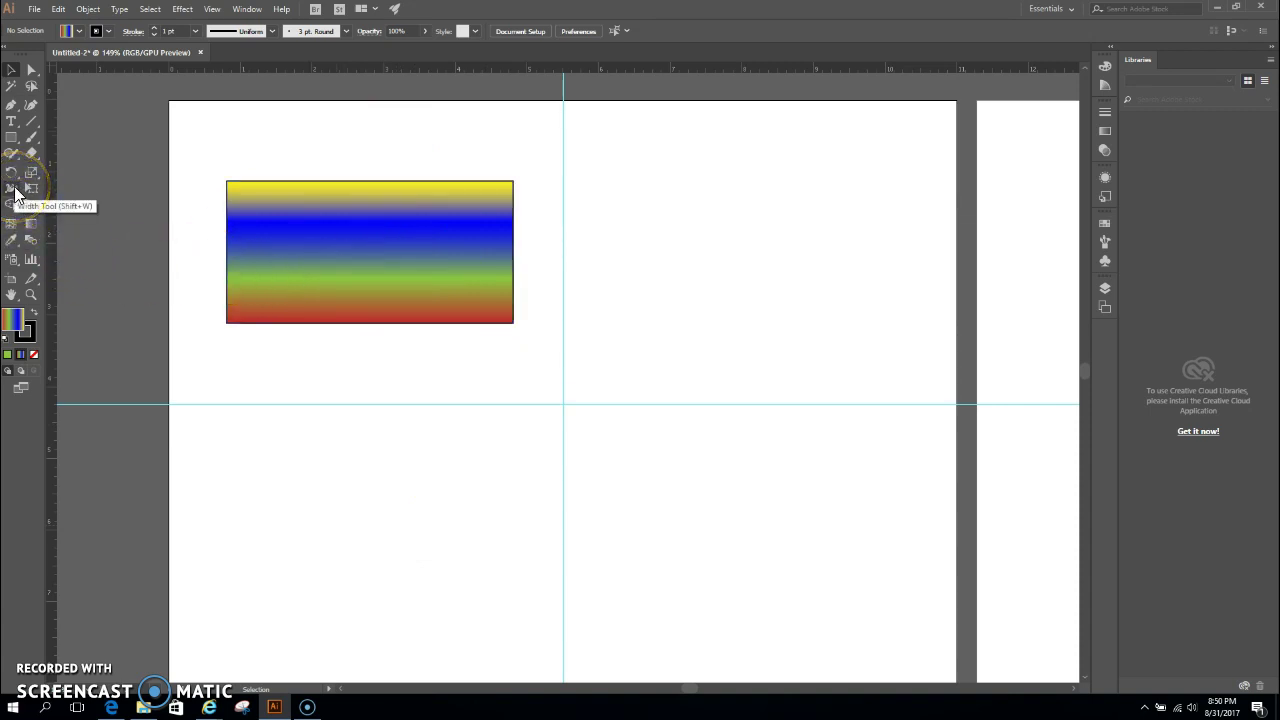
{"action": "left_click_drag", "start_coordinate": [15, 193], "coordinate": [86, 246]}
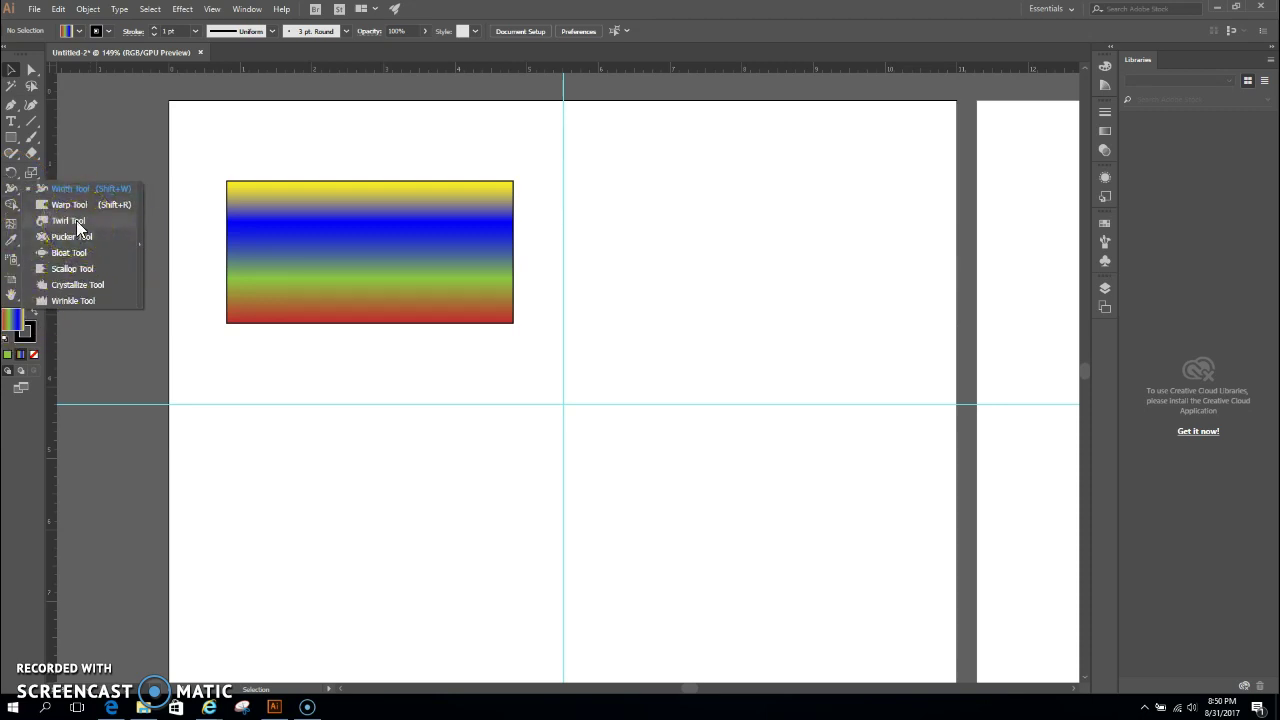
{"action": "left_click_drag", "start_coordinate": [76, 220], "coordinate": [76, 220]}
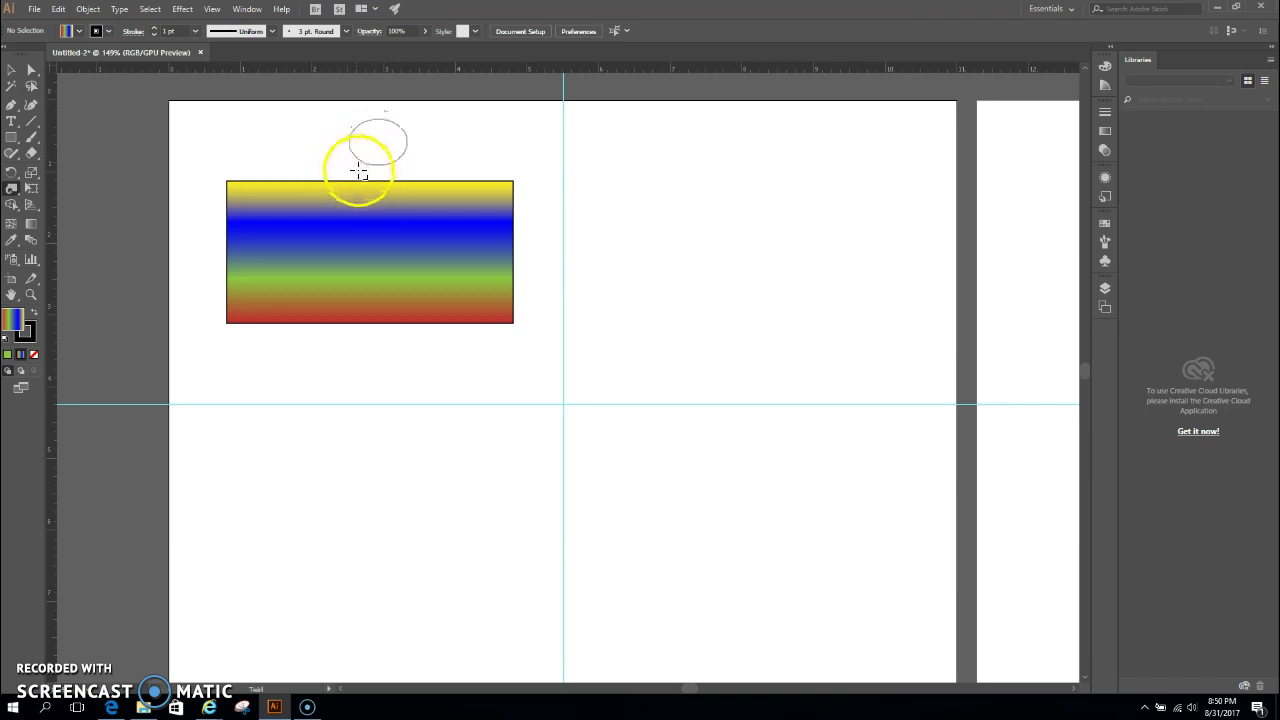
- Twirl spiral curls into the rectangle's left and bottom edges
{"action": "mouse_move", "coordinate": [357, 175]}
{"action": "left_mouse_down"}
{"action": "mouse_move", "coordinate": [337, 177]}
{"action": "mouse_move", "coordinate": [360, 154]}
{"action": "mouse_move", "coordinate": [471, 180]}
{"action": "mouse_move", "coordinate": [286, 157]}
{"action": "mouse_move", "coordinate": [300, 171]}
{"action": "mouse_move", "coordinate": [223, 183]}
{"action": "mouse_move", "coordinate": [263, 189]}
{"action": "mouse_move", "coordinate": [271, 168]}
{"action": "left_mouse_up"}
{"action": "mouse_move", "coordinate": [228, 267]}
{"action": "left_mouse_down"}
{"action": "mouse_move", "coordinate": [238, 320]}
{"action": "mouse_move", "coordinate": [295, 326]}
{"action": "mouse_move", "coordinate": [318, 288]}
{"action": "mouse_move", "coordinate": [333, 332]}
{"action": "mouse_move", "coordinate": [350, 287]}
{"action": "mouse_move", "coordinate": [360, 370]}
{"action": "mouse_move", "coordinate": [346, 316]}
{"action": "left_mouse_up"}
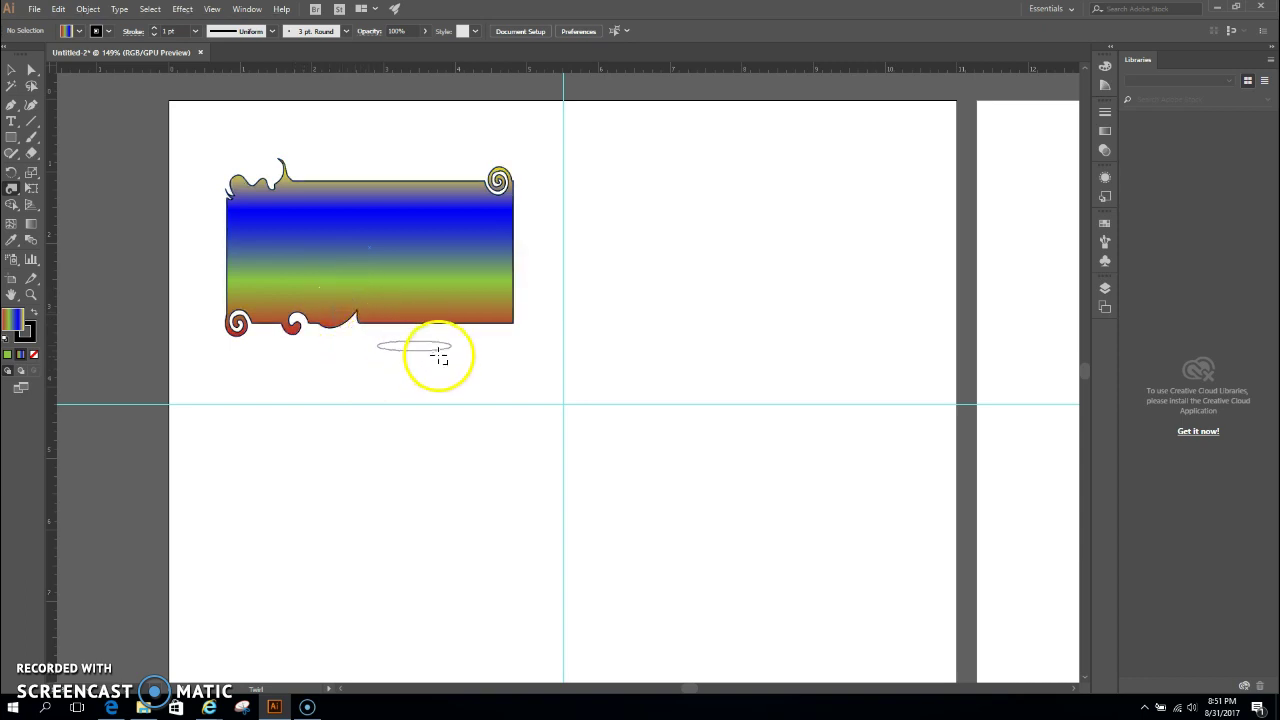
{"action": "left_click_drag", "start_coordinate": [435, 331], "coordinate": [428, 325]}
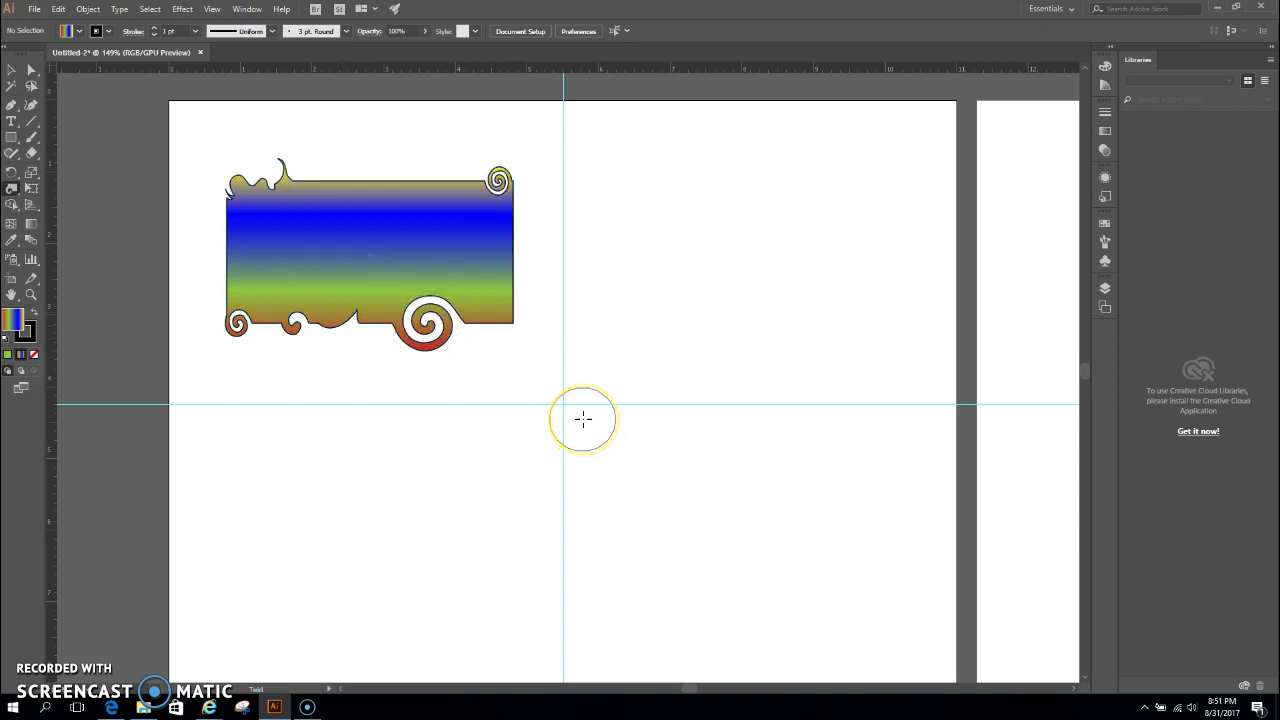
- With the Crystallize Tool, add jagged spikes along the top, right, left and bottom edges
{"action": "left_click", "coordinate": [13, 190]}
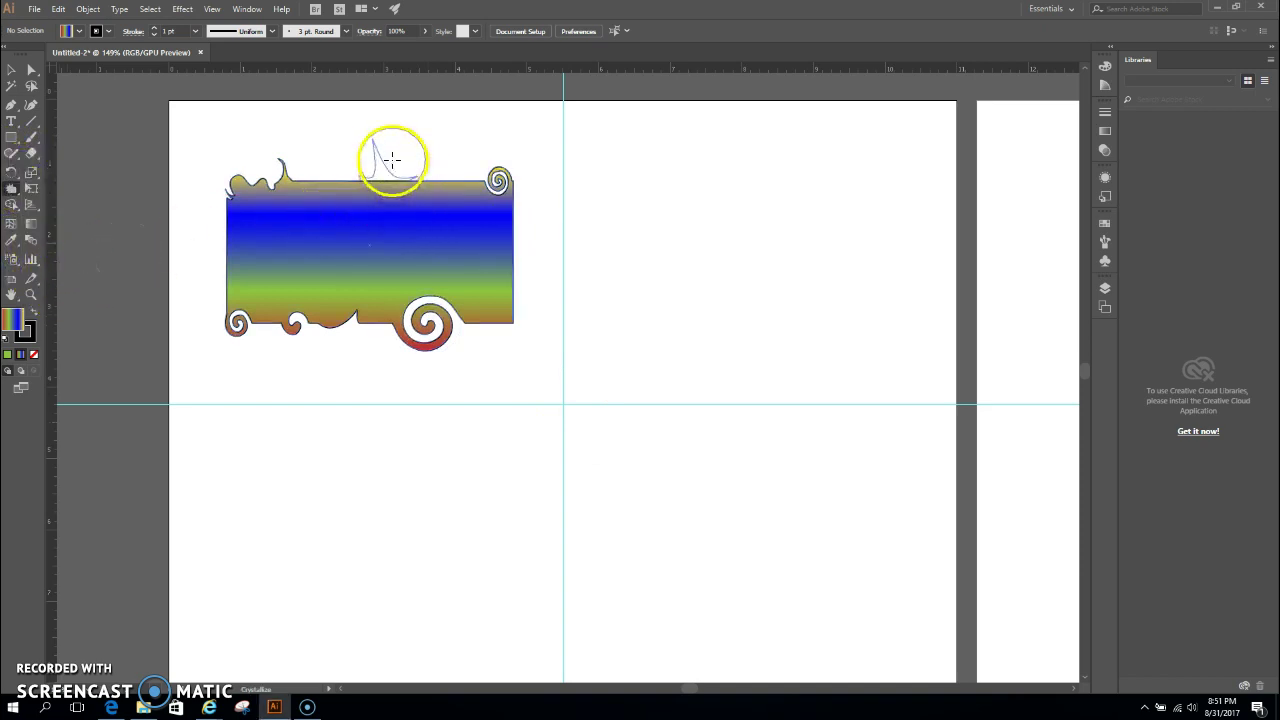
{"action": "left_click_drag", "start_coordinate": [389, 183], "coordinate": [392, 160]}
{"action": "left_click_drag", "start_coordinate": [494, 251], "coordinate": [549, 260]}
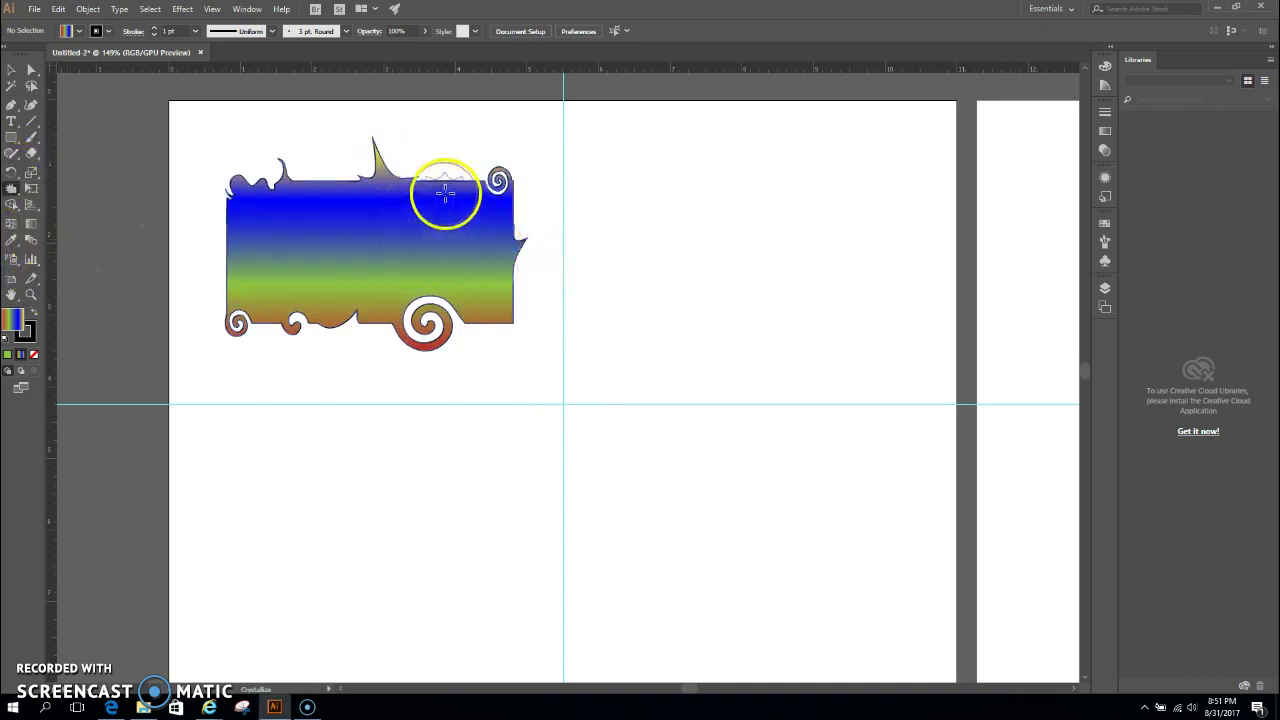
{"action": "left_click", "coordinate": [452, 183]}
{"action": "left_click", "coordinate": [230, 268]}
{"action": "left_click_drag", "start_coordinate": [239, 241], "coordinate": [240, 214]}
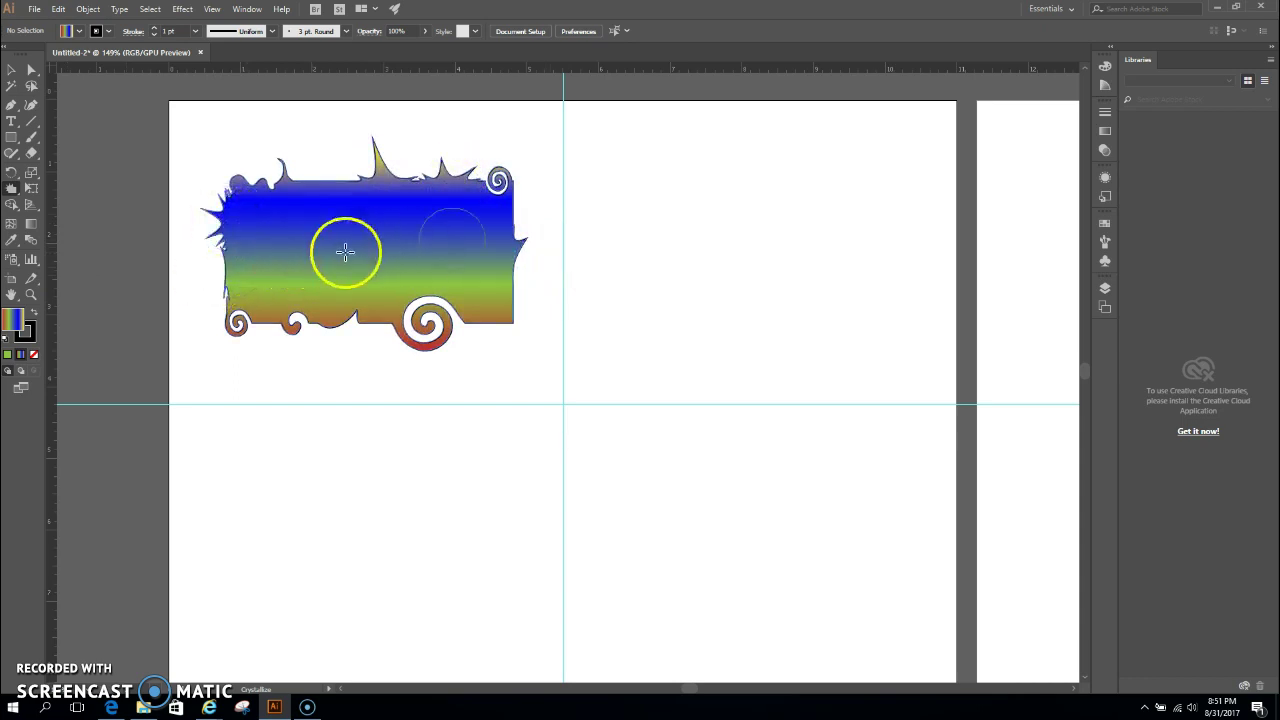
{"action": "mouse_move", "coordinate": [445, 263]}
{"action": "left_mouse_down"}
{"action": "mouse_move", "coordinate": [417, 263]}
{"action": "mouse_move", "coordinate": [403, 226]}
{"action": "left_mouse_up"}
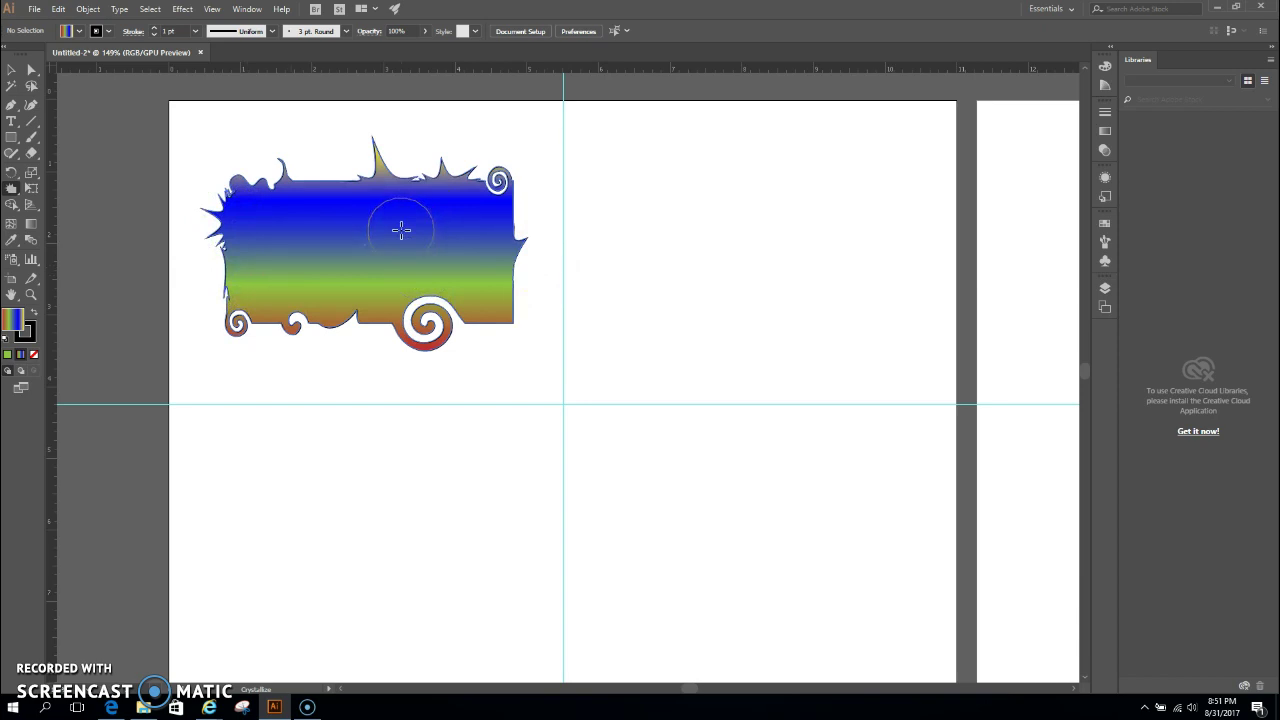
{"action": "mouse_move", "coordinate": [401, 230]}
{"action": "left_mouse_down"}
{"action": "mouse_move", "coordinate": [406, 286]}
{"action": "mouse_move", "coordinate": [466, 229]}
{"action": "mouse_move", "coordinate": [400, 271]}
{"action": "mouse_move", "coordinate": [287, 275]}
{"action": "mouse_move", "coordinate": [337, 294]}
{"action": "mouse_move", "coordinate": [306, 223]}
{"action": "mouse_move", "coordinate": [356, 235]}
{"action": "left_mouse_up"}
{"action": "mouse_move", "coordinate": [357, 236]}
{"action": "left_mouse_down"}
{"action": "mouse_move", "coordinate": [363, 303]}
{"action": "mouse_move", "coordinate": [405, 268]}
{"action": "left_mouse_up"}
{"action": "mouse_move", "coordinate": [324, 281]}
{"action": "left_mouse_down"}
{"action": "mouse_move", "coordinate": [391, 280]}
{"action": "mouse_move", "coordinate": [286, 291]}
{"action": "left_mouse_up"}
{"action": "mouse_move", "coordinate": [368, 250]}
{"action": "left_mouse_down"}
{"action": "mouse_move", "coordinate": [448, 279]}
{"action": "mouse_move", "coordinate": [409, 251]}
{"action": "left_mouse_up"}
- Add a gradient stop at 64% and move the 71% stop to about 80%
{"action": "left_click", "coordinate": [1105, 131]}
{"action": "left_click", "coordinate": [984, 216]}
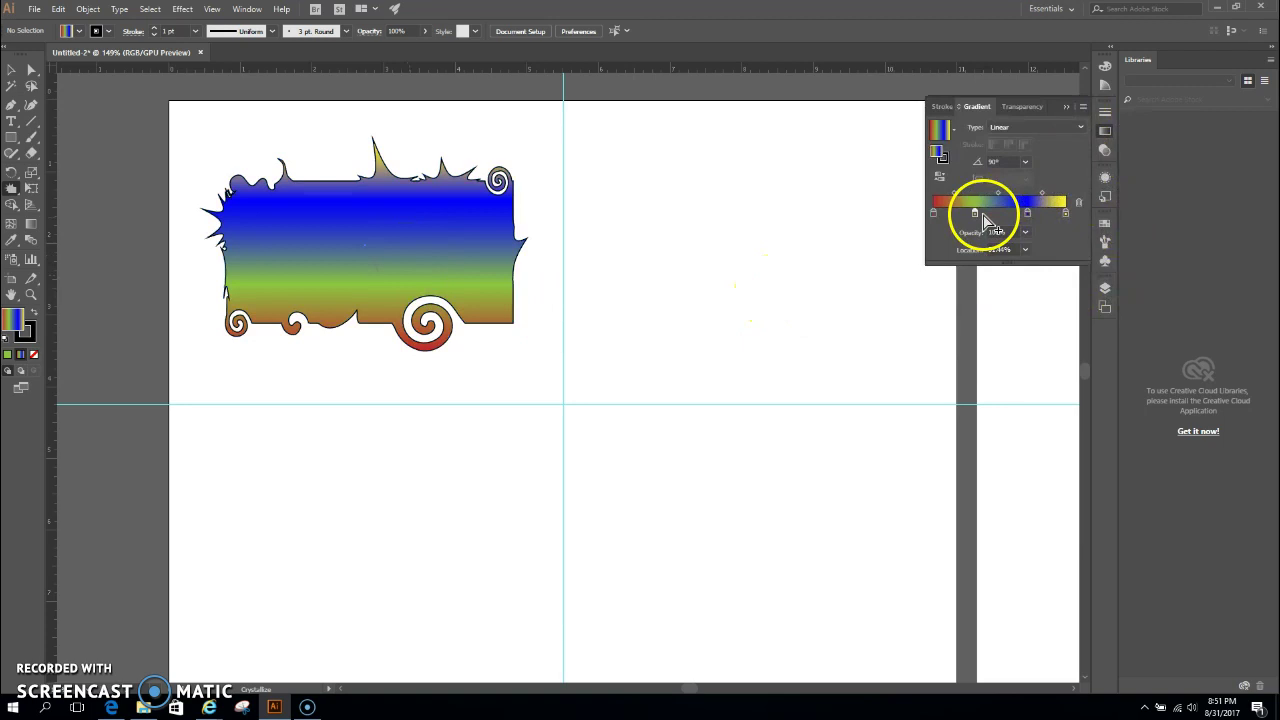
{"action": "left_click", "coordinate": [1018, 214]}
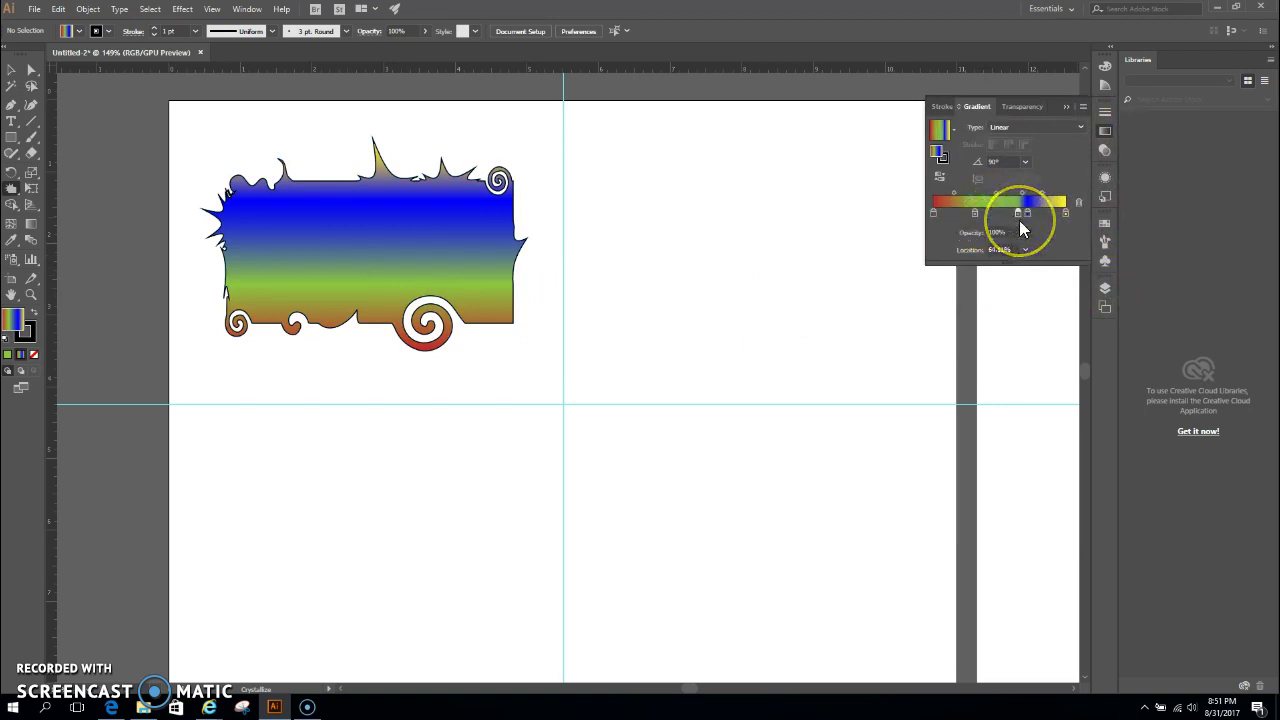
{"action": "left_click_drag", "start_coordinate": [1027, 213], "coordinate": [408, 292]}
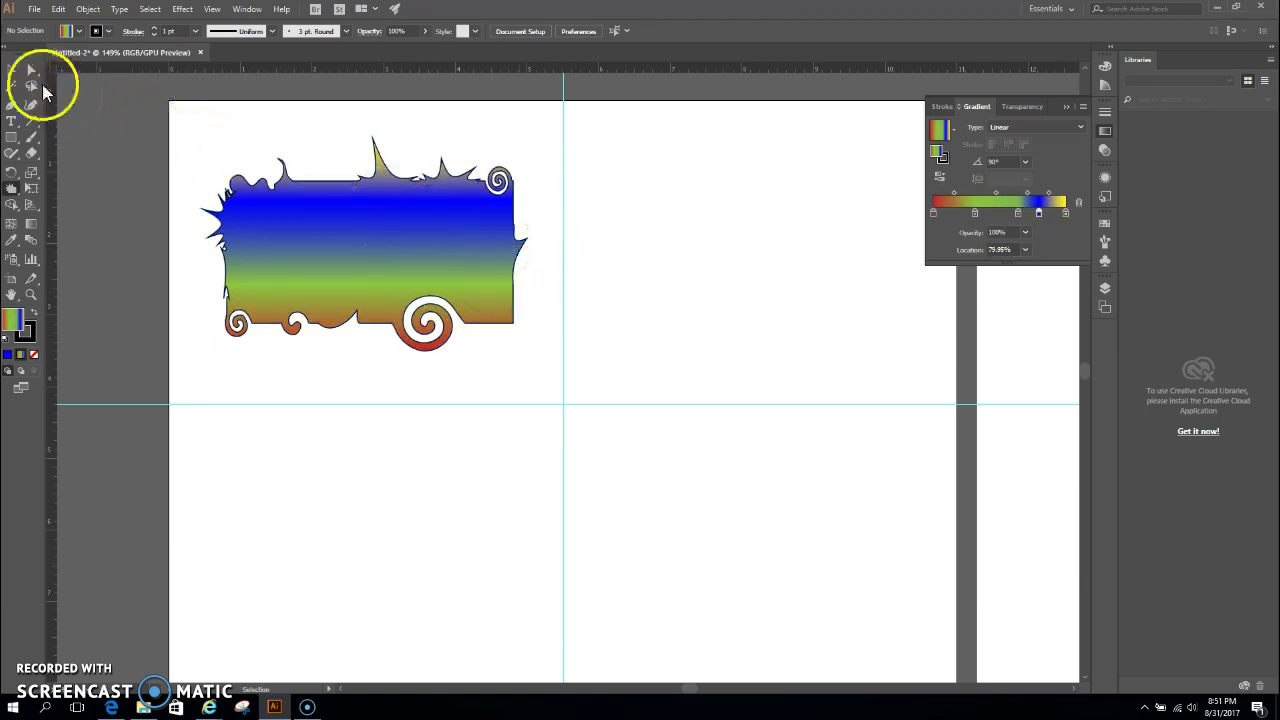
- Select the distorted shape and shift its gradient colours toward yellow-green
{"action": "left_click", "coordinate": [13, 72]}
{"action": "left_click", "coordinate": [406, 217]}
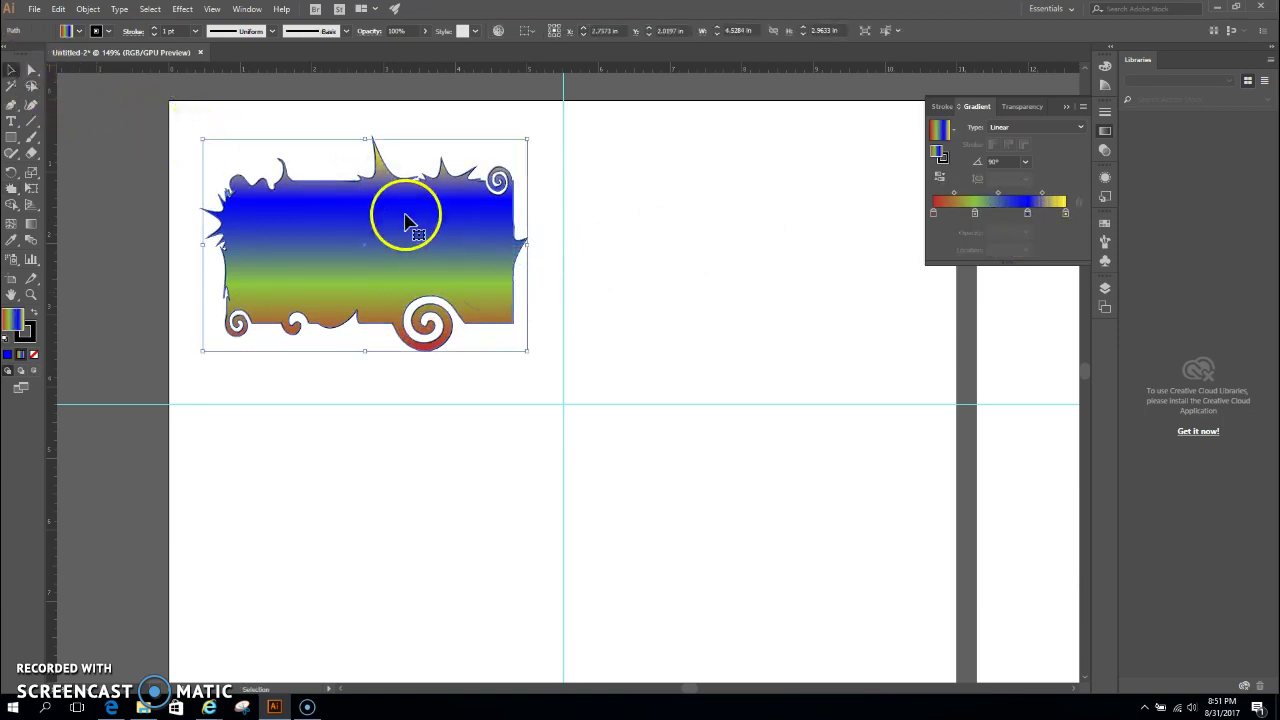
{"action": "mouse_move", "coordinate": [990, 228]}
{"action": "left_mouse_down"}
{"action": "mouse_move", "coordinate": [1001, 218]}
{"action": "mouse_move", "coordinate": [997, 232]}
{"action": "mouse_move", "coordinate": [980, 223]}
{"action": "left_mouse_up"}
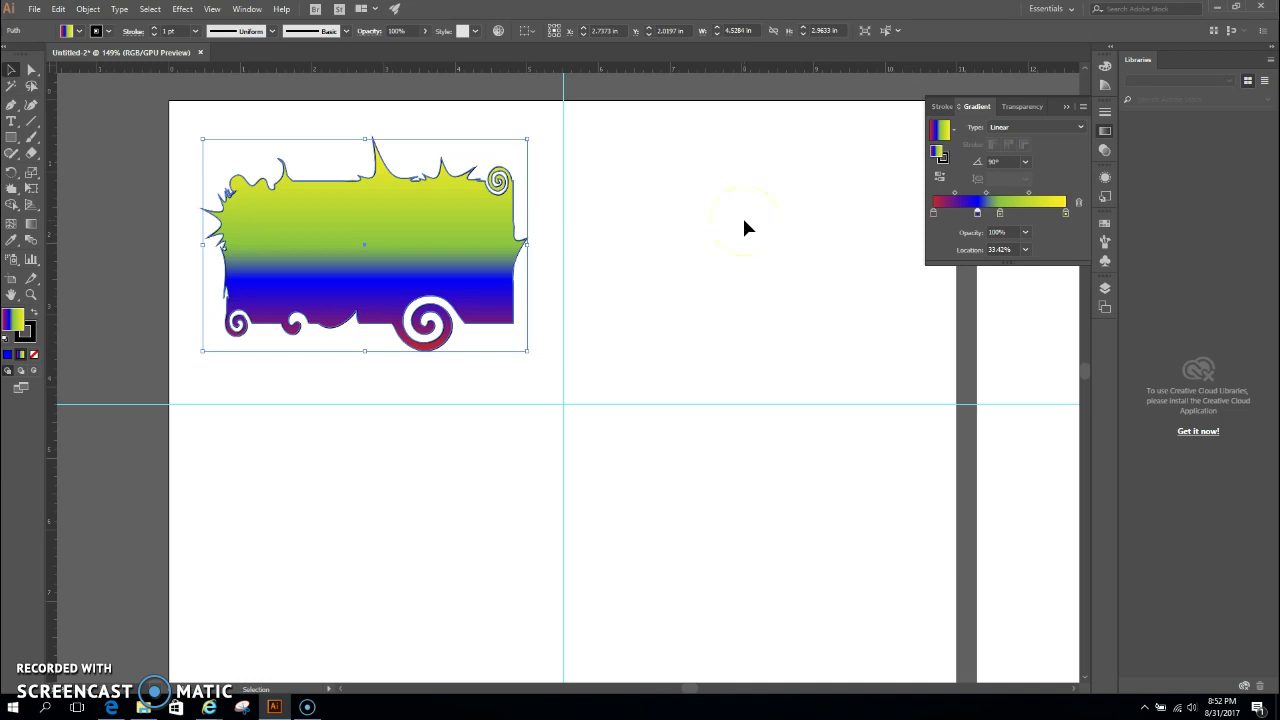
{"action": "left_click", "coordinate": [1067, 106]}
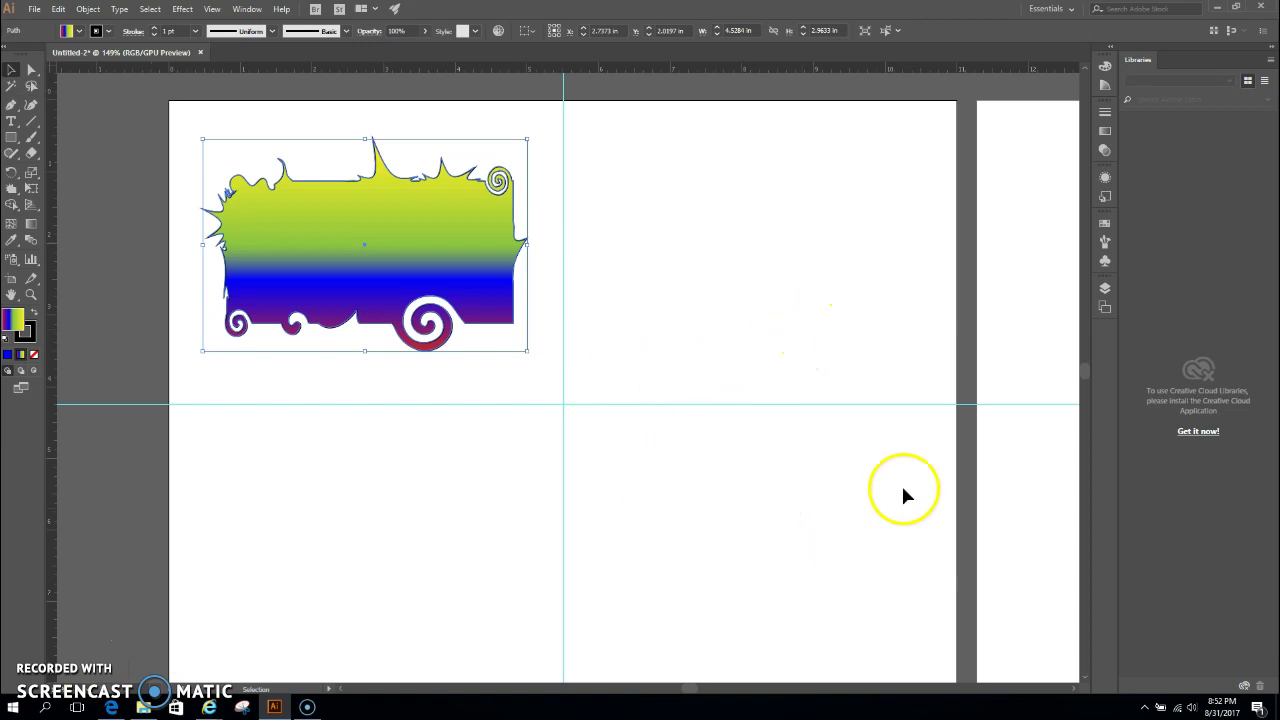
- Jump to Artboard 2 and delete its horizontal guide
{"action": "left_click", "coordinate": [1104, 309]}
{"action": "double_click", "coordinate": [945, 320]}
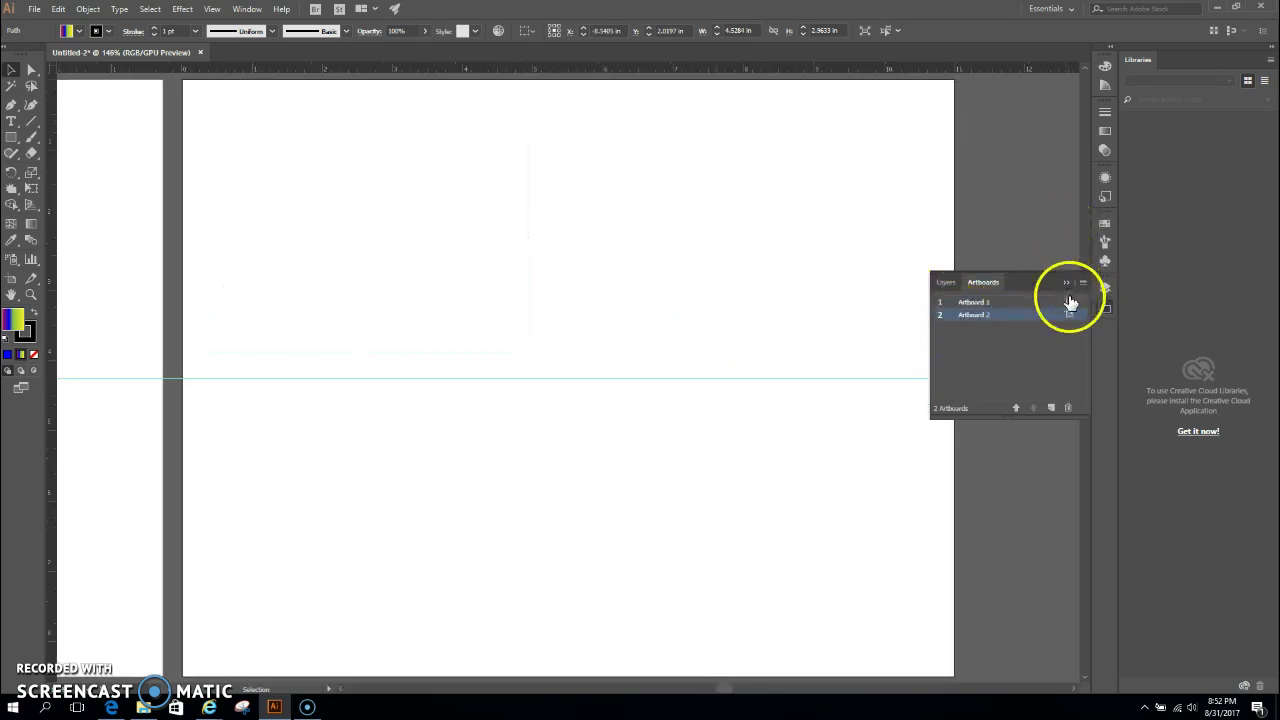
{"action": "left_click", "coordinate": [1067, 283]}
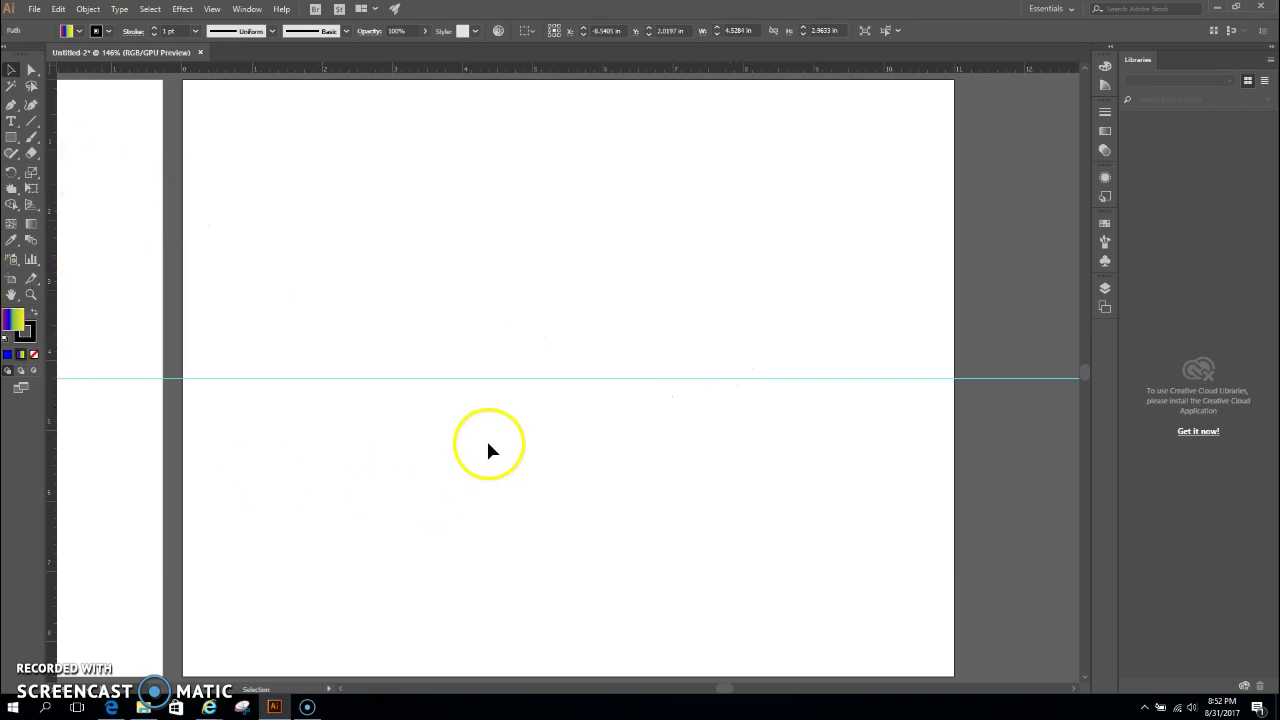
{"action": "left_click", "coordinate": [549, 380]}
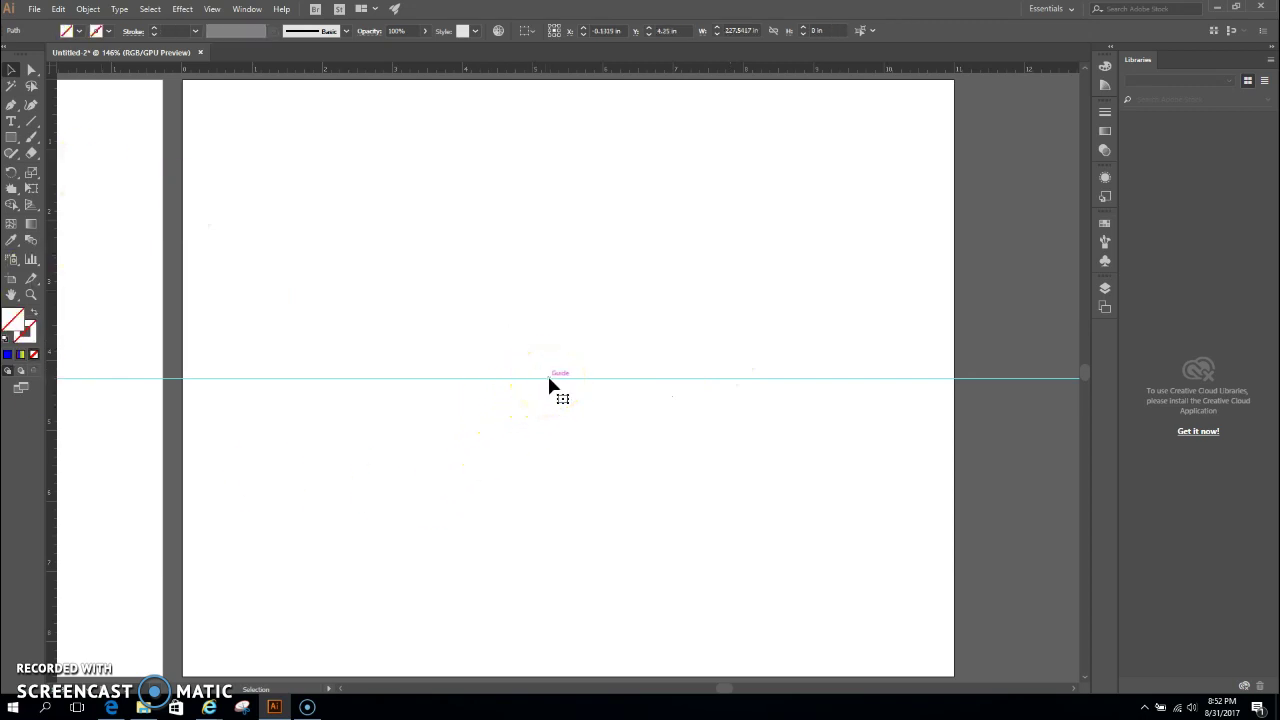
{"action": "key", "text": "Delete"}
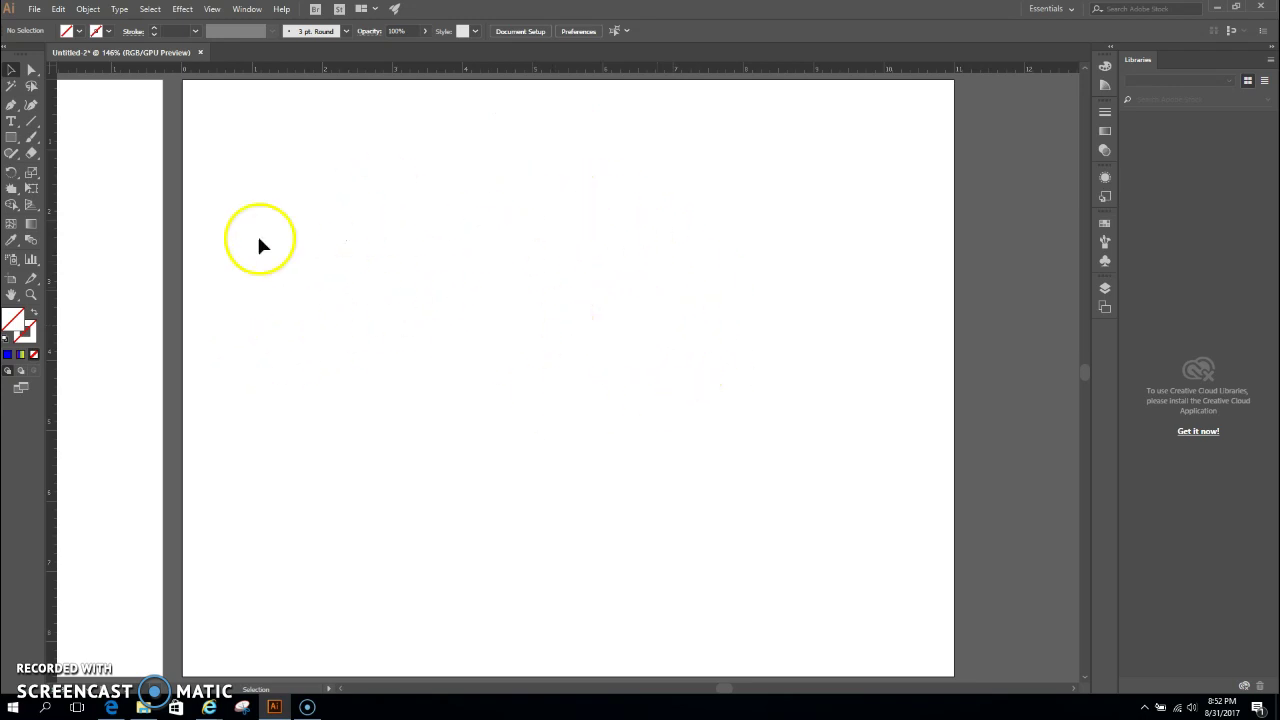
- Draw a rectangle about 9.199 by 7.344 in covering most of the artboard
{"action": "left_click", "coordinate": [13, 142]}
{"action": "left_click_drag", "start_coordinate": [249, 127], "coordinate": [894, 641]}
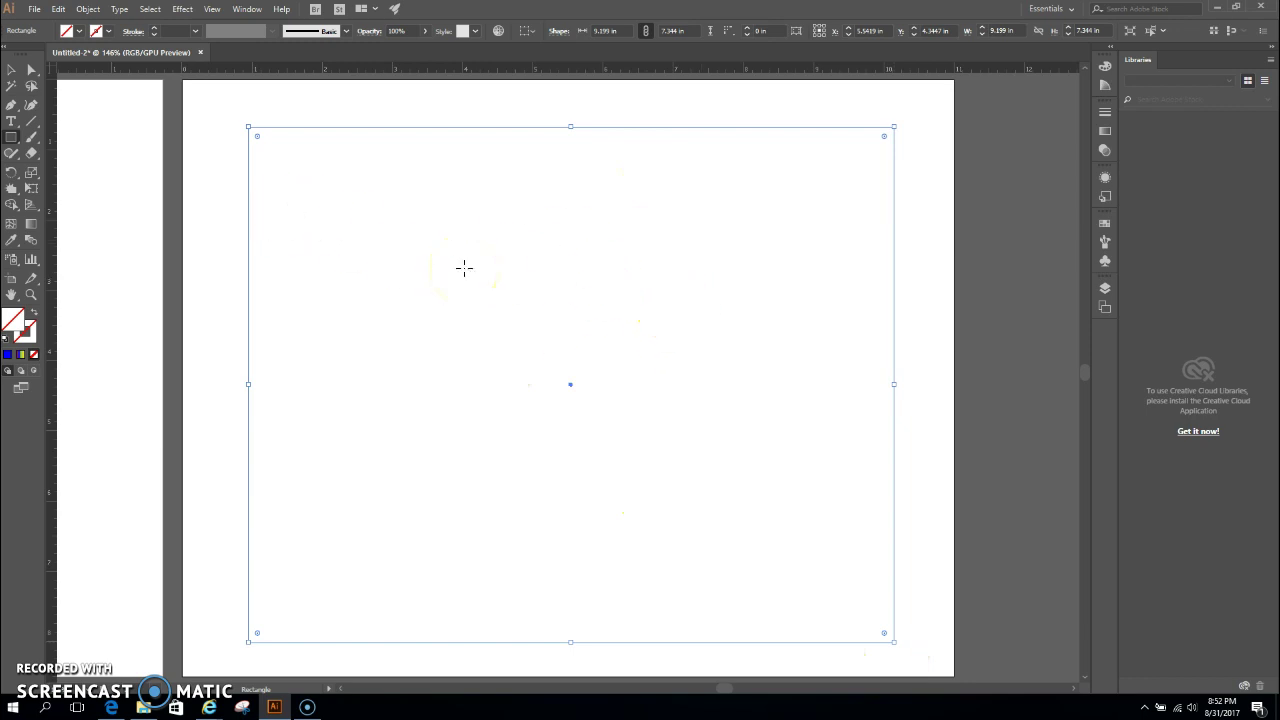
{"action": "key", "text": "v"}
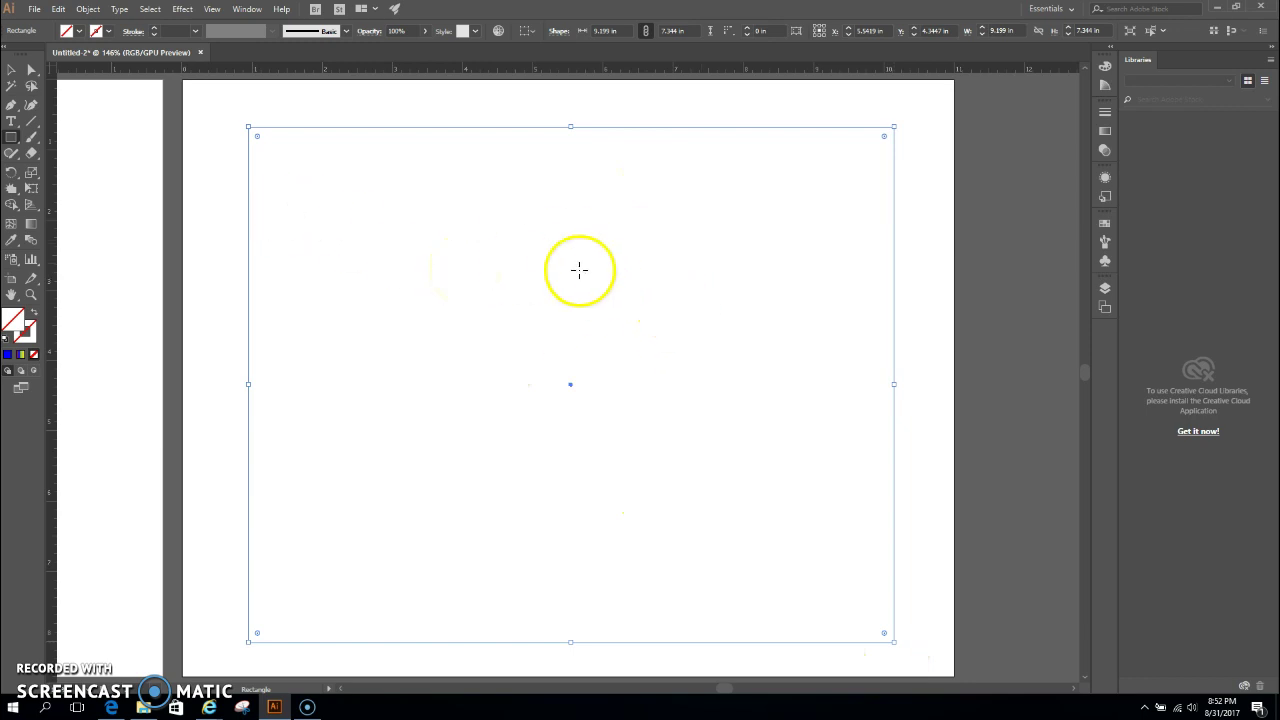
- Apply the White, Black gradient preset at a 90° angle, then minimize Illustrator
{"action": "left_click", "coordinate": [1106, 134]}
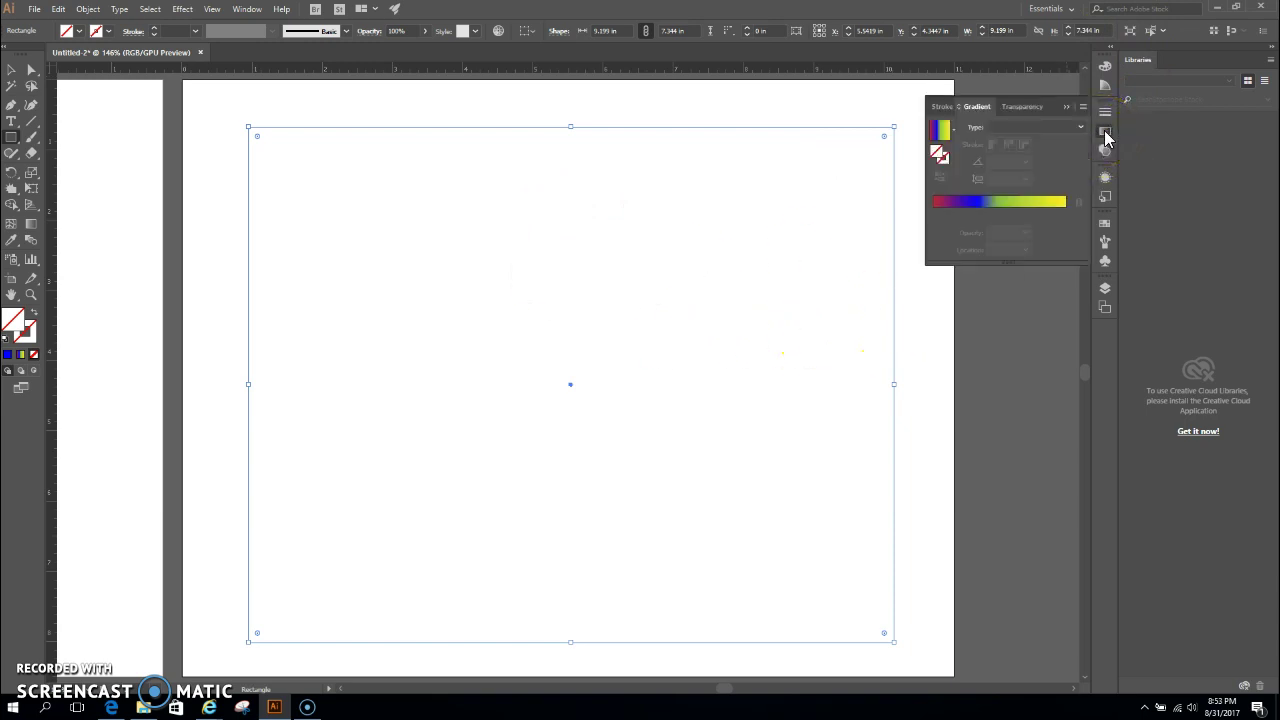
{"action": "left_click", "coordinate": [943, 132]}
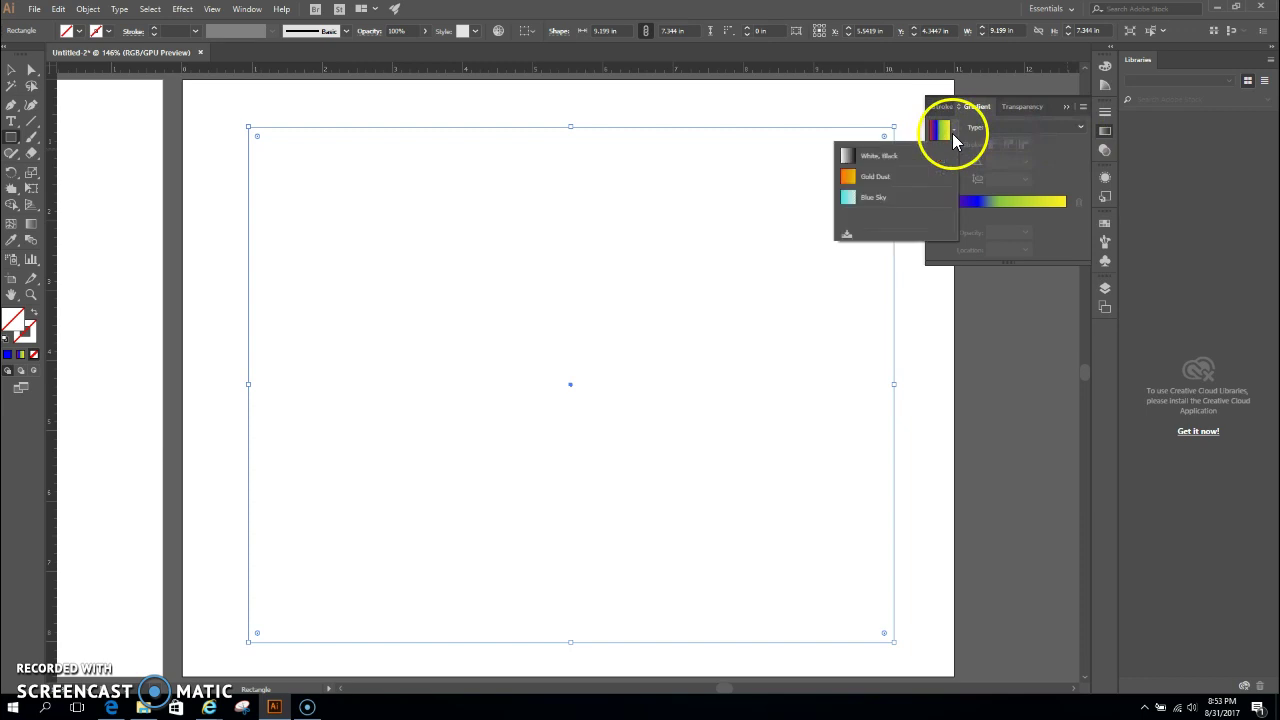
{"action": "left_click", "coordinate": [850, 155]}
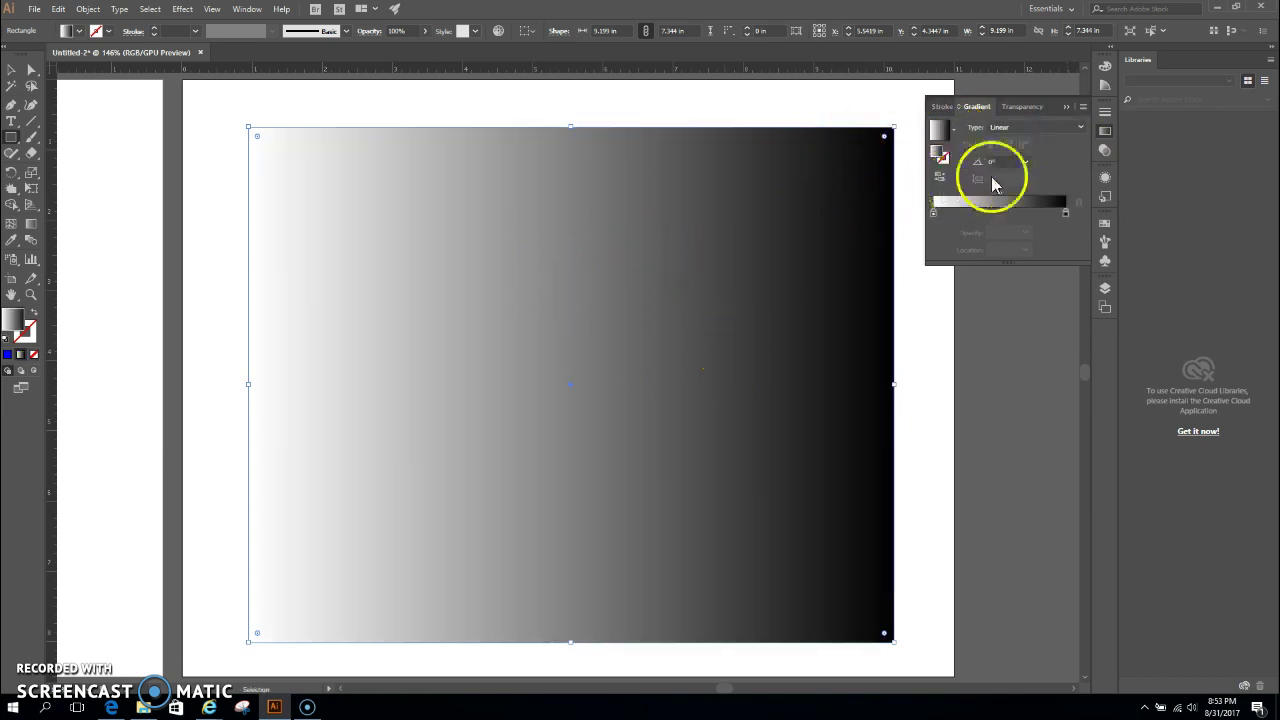
{"action": "left_click", "coordinate": [1023, 158]}
{"action": "left_click", "coordinate": [1032, 234]}
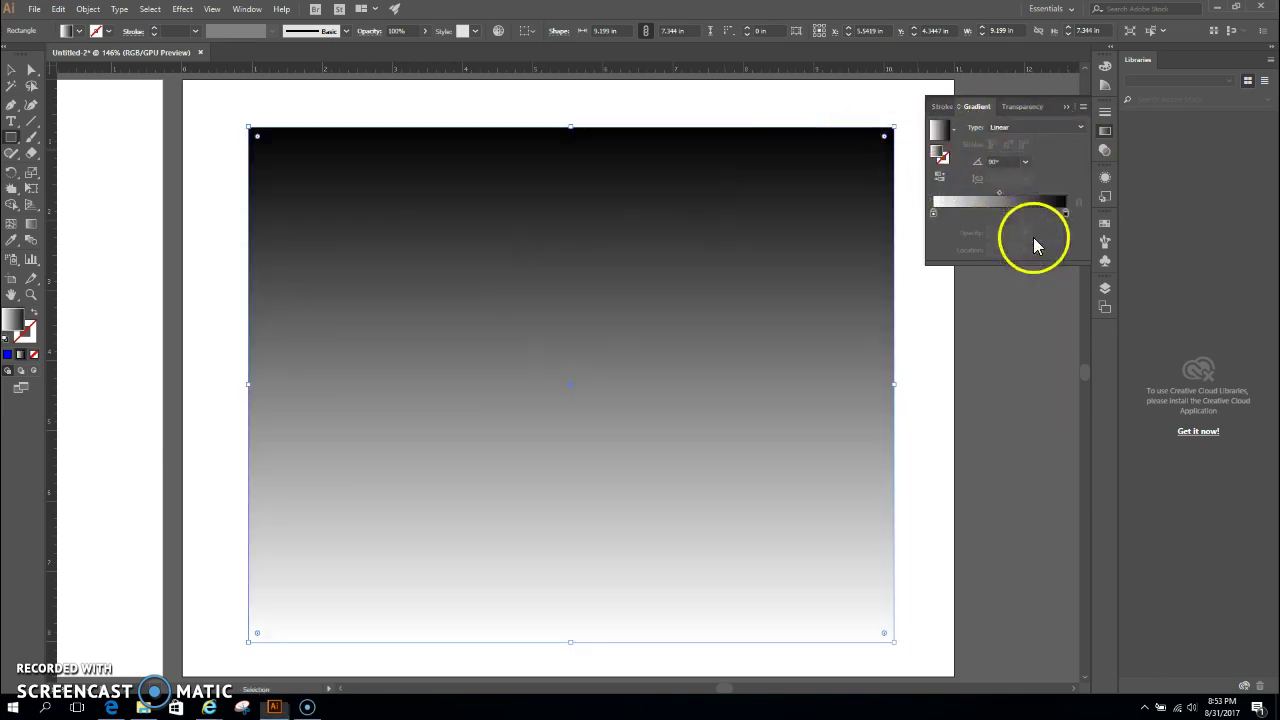
{"action": "left_click", "coordinate": [1068, 106]}
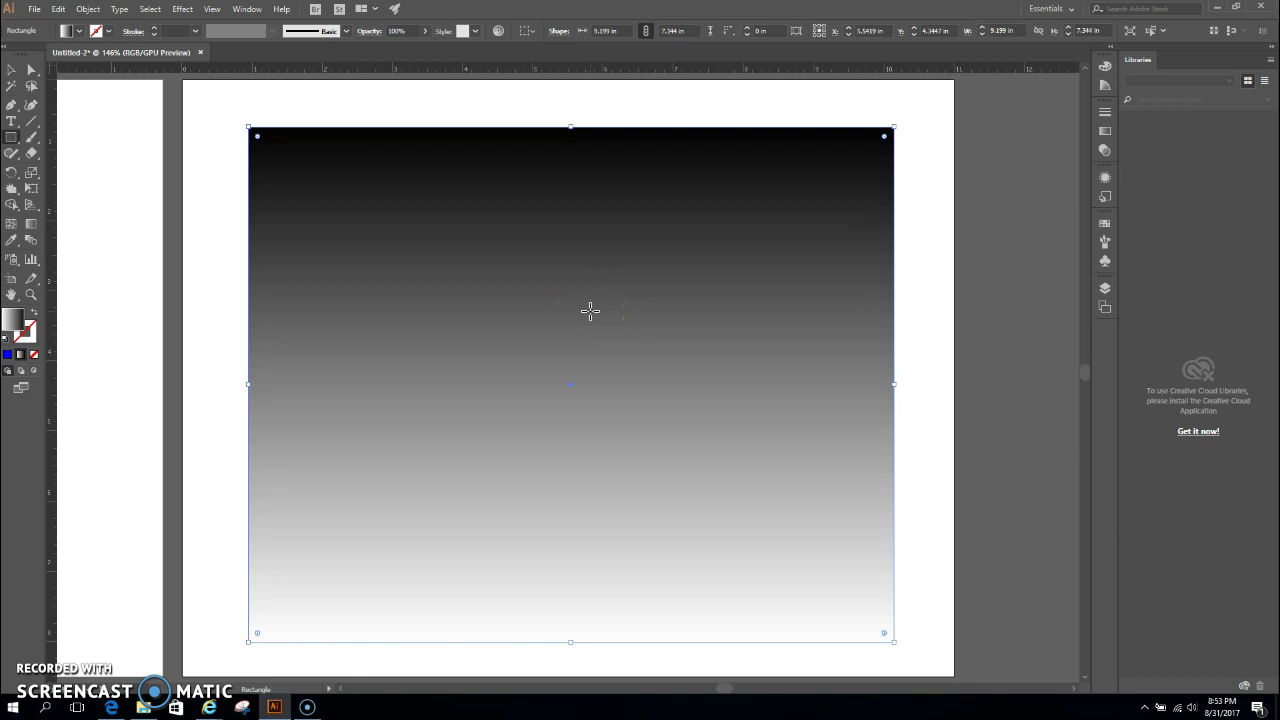
{"action": "left_click", "coordinate": [1218, 8]}
- Switch to the browser showing 'negative and positive art' image results
{"action": "left_click", "coordinate": [208, 708]}
{"action": "left_click", "coordinate": [609, 655]}
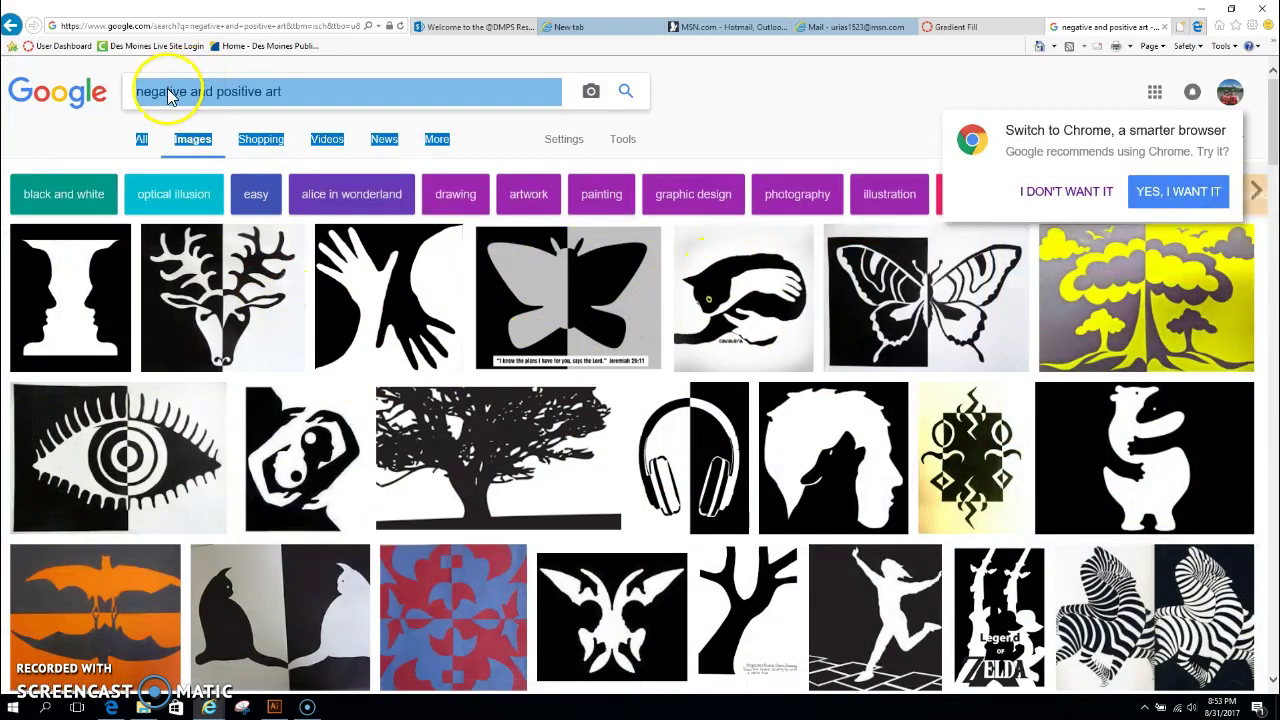
{"action": "left_click_drag", "start_coordinate": [168, 95], "coordinate": [244, 93]}
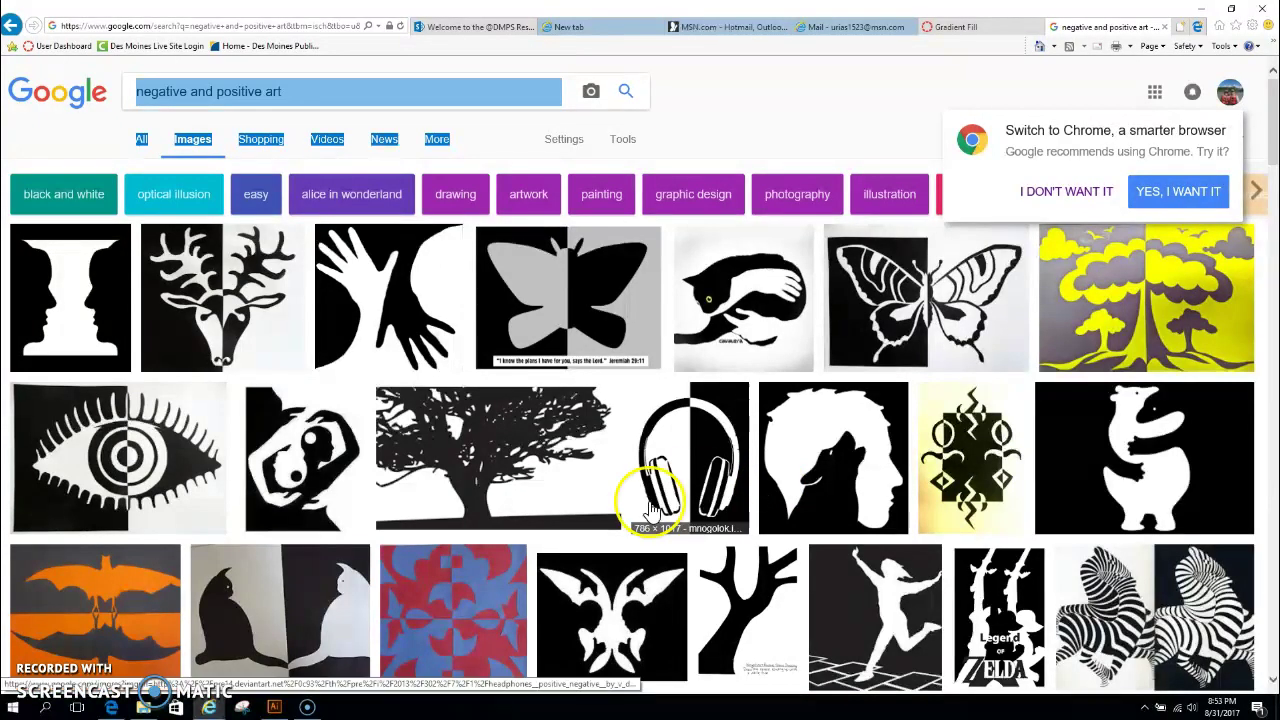
- Scroll down through the image results and back up to the top
{"action": "scroll", "coordinate": [643, 500], "scroll_direction": "down", "scroll_amount": 5}
{"action": "scroll", "coordinate": [668, 481], "scroll_direction": "down", "scroll_amount": 5}
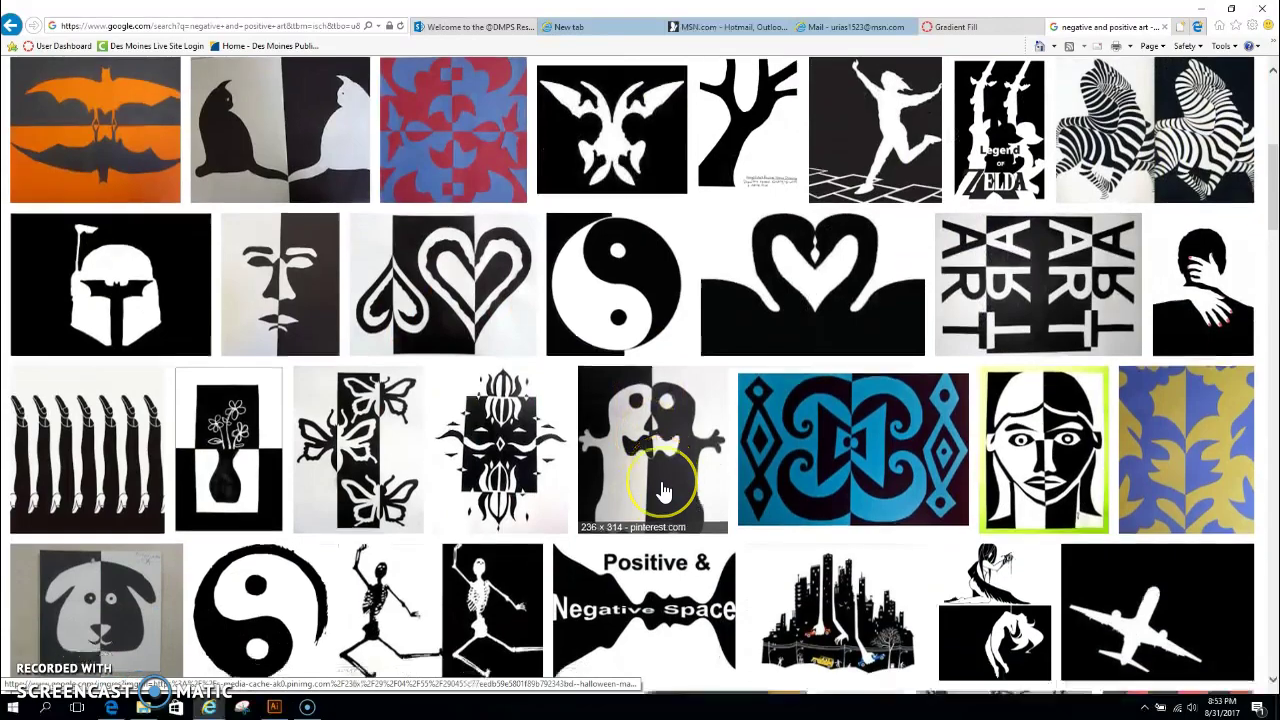
{"action": "scroll", "coordinate": [661, 490], "scroll_direction": "down", "scroll_amount": 5}
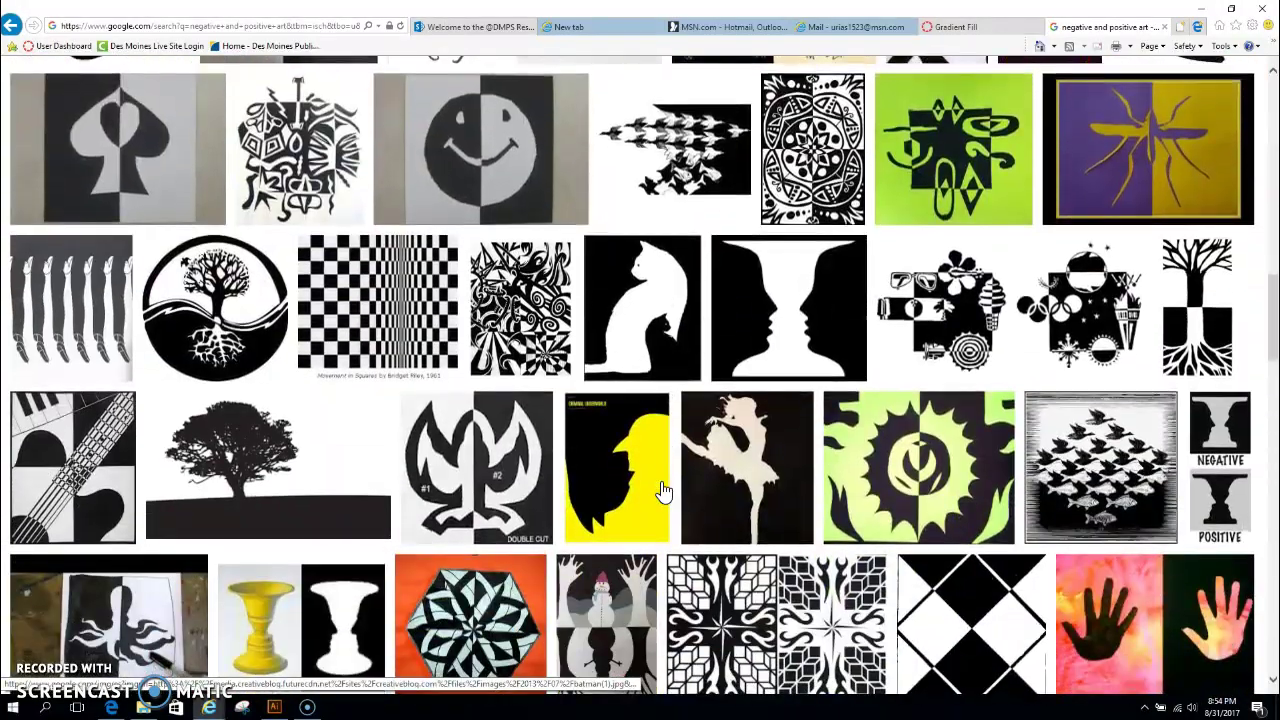
{"action": "scroll", "coordinate": [661, 490], "scroll_direction": "down", "scroll_amount": 2}
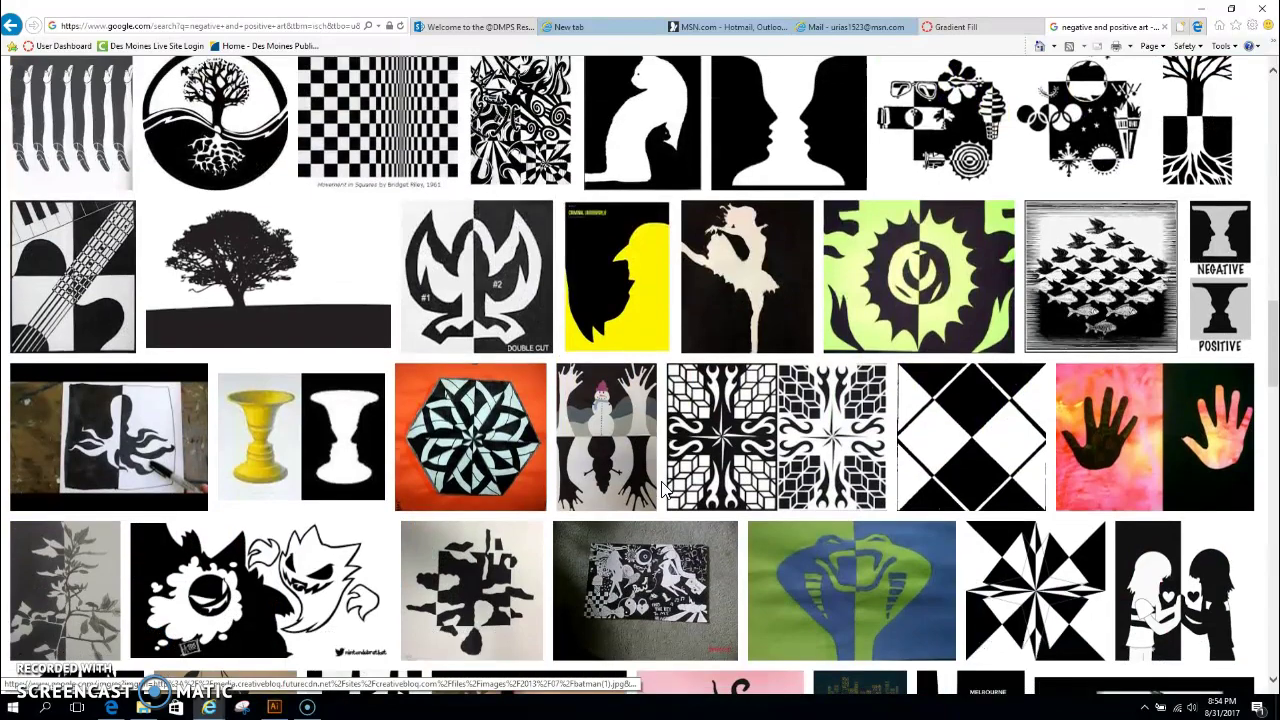
{"action": "scroll", "coordinate": [662, 487], "scroll_direction": "down", "scroll_amount": 1}
{"action": "scroll", "coordinate": [662, 487], "scroll_direction": "up", "scroll_amount": 9}
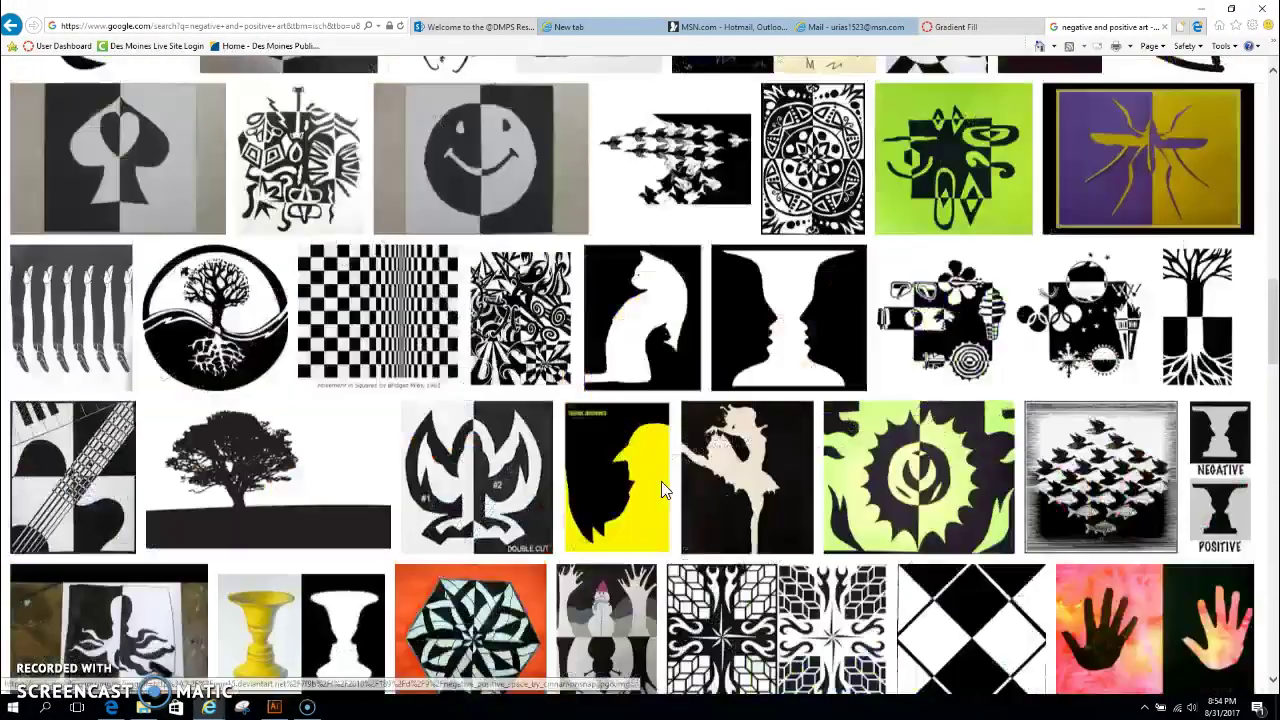
{"action": "scroll", "coordinate": [661, 488], "scroll_direction": "up", "scroll_amount": 5}
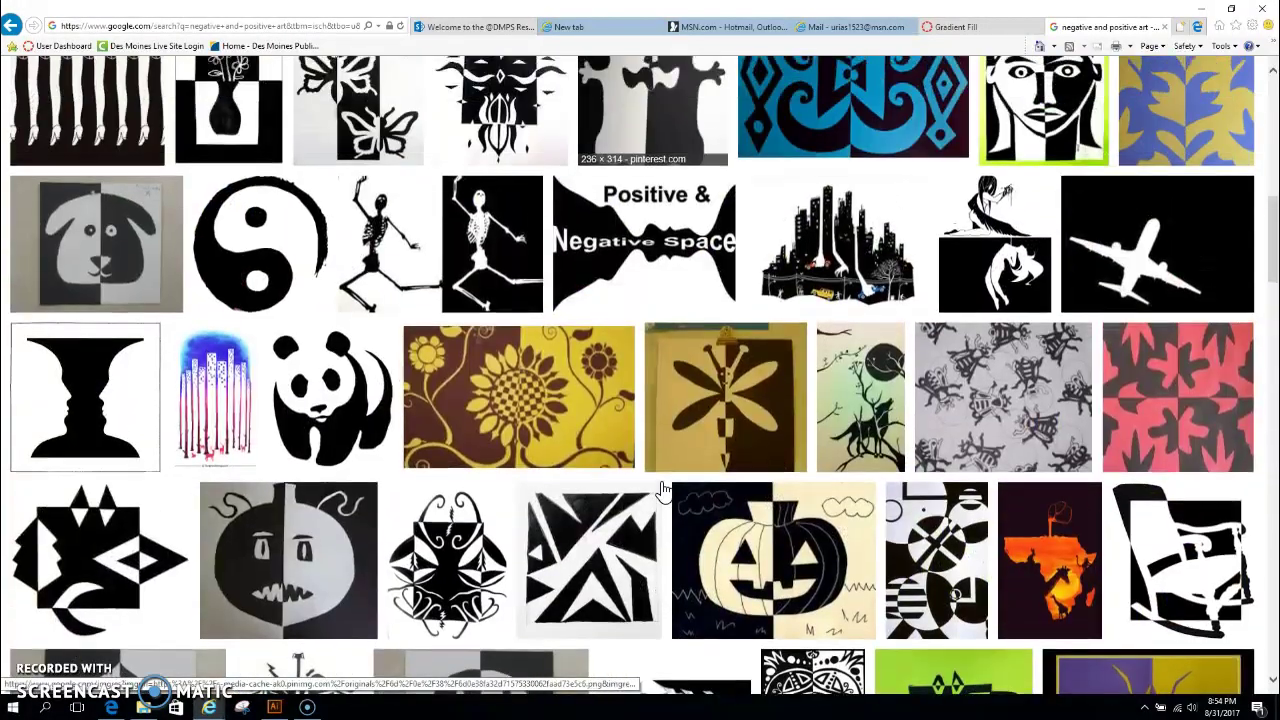
{"action": "left_click", "coordinate": [676, 478]}
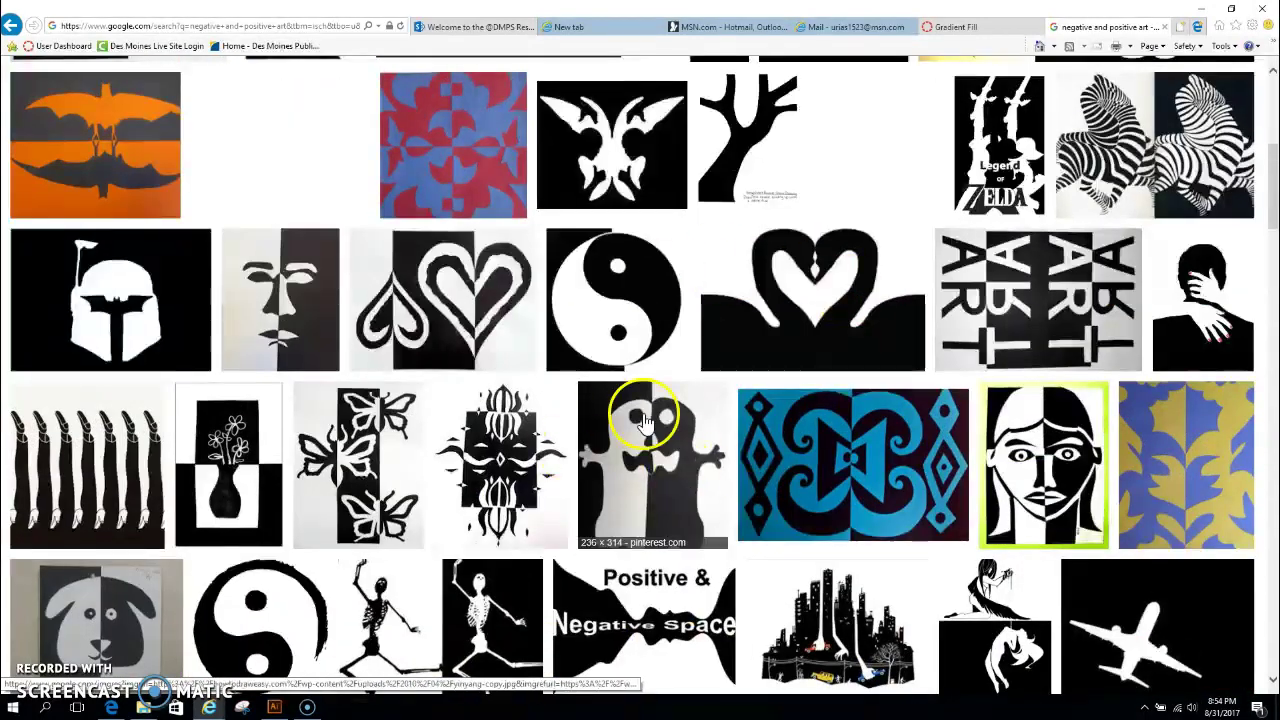
{"action": "scroll", "coordinate": [611, 395], "scroll_direction": "up", "scroll_amount": 5}
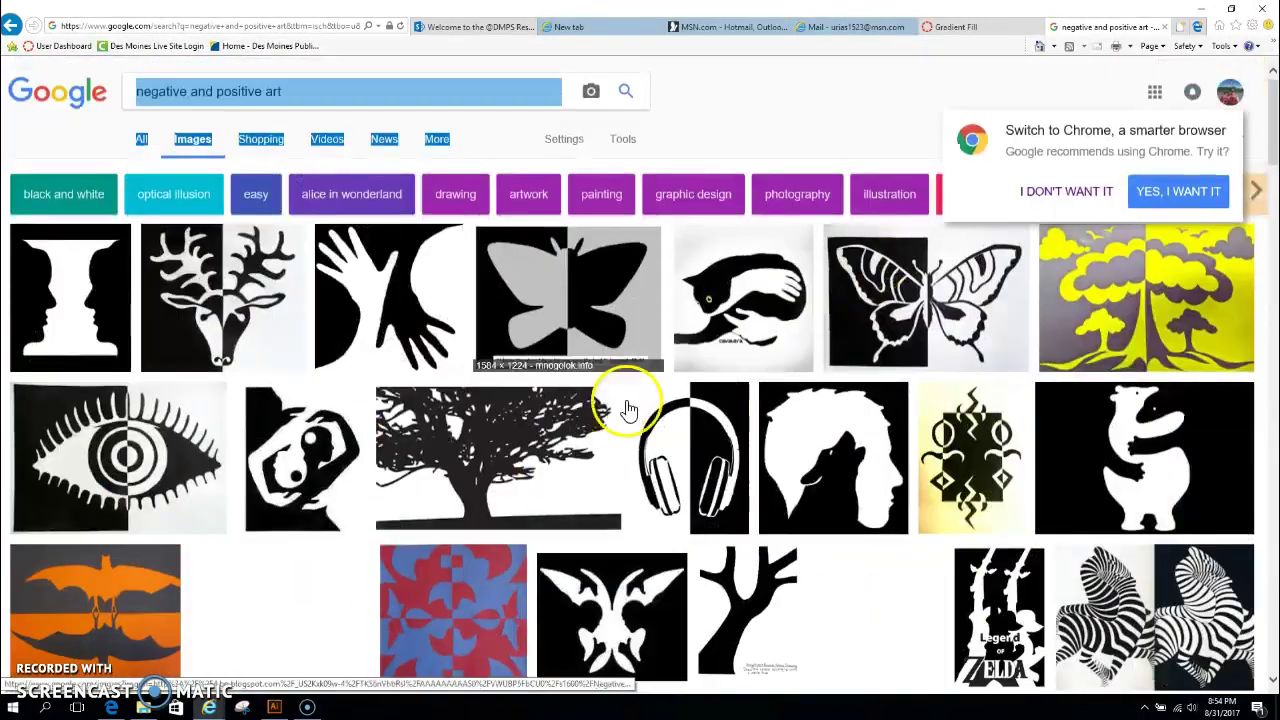
- Return to Illustrator, choose the Eraser tool and adjust its brush size with the bracket keys
{"action": "left_click", "coordinate": [276, 707]}
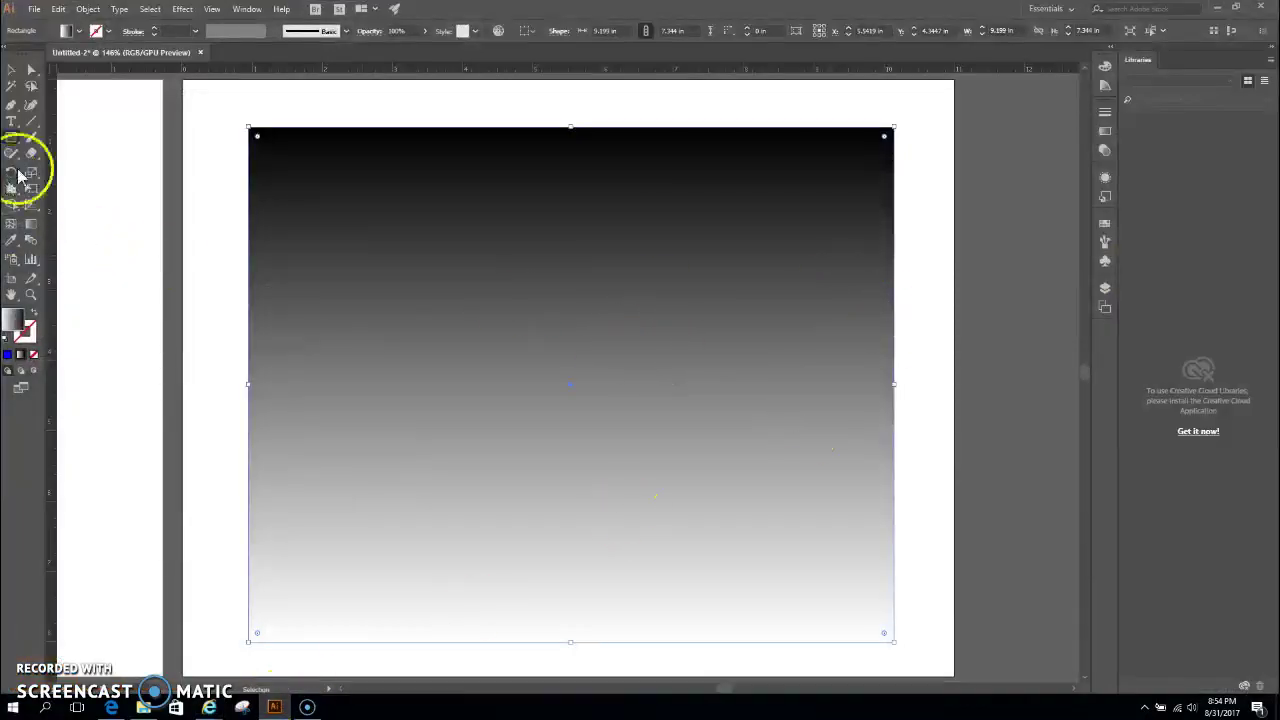
{"action": "left_click", "coordinate": [32, 157]}
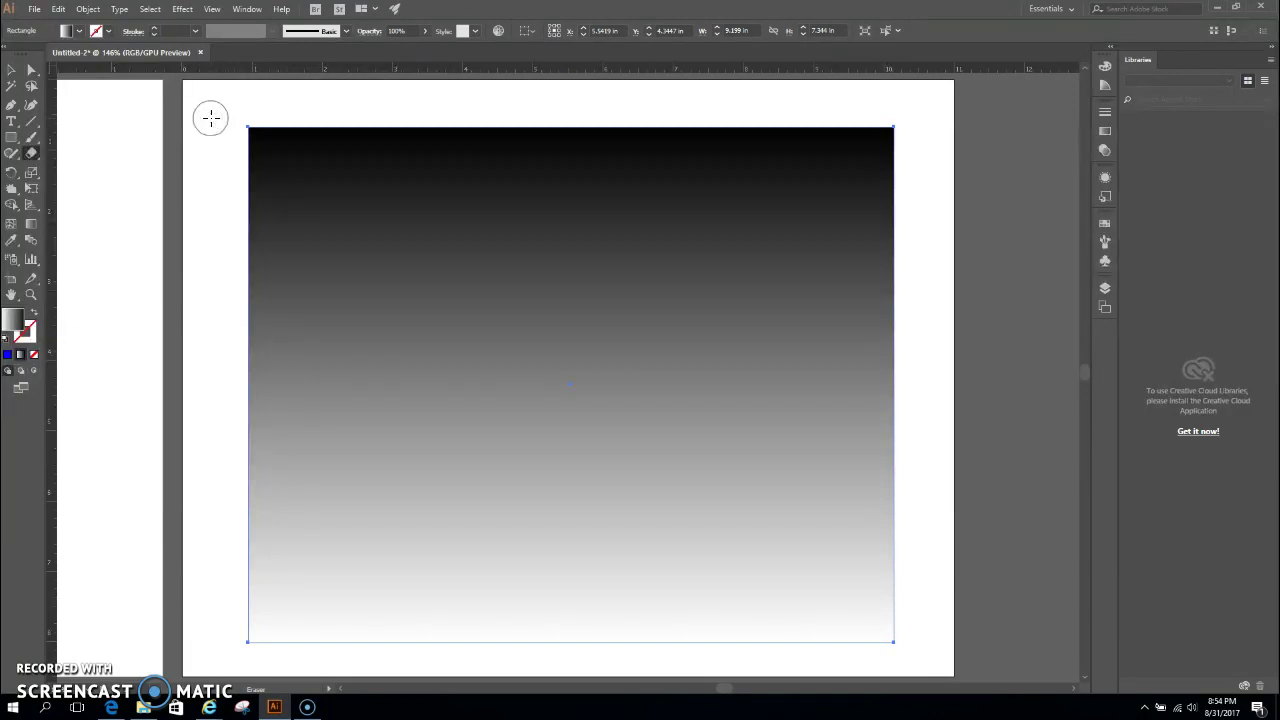
{"action": "key", "text": "bracketright"}
{"action": "key", "text": "bracketright"}
{"action": "key", "text": "bracketright"}
{"action": "key", "text": "bracketright"}
{"action": "key", "text": "bracketleft"}
{"action": "key", "text": "bracketleft"}
{"action": "key", "text": "bracketleft"}
{"action": "key", "text": "bracketleft"}
{"action": "key", "text": "bracketleft"}
{"action": "key", "text": "bracketright"}
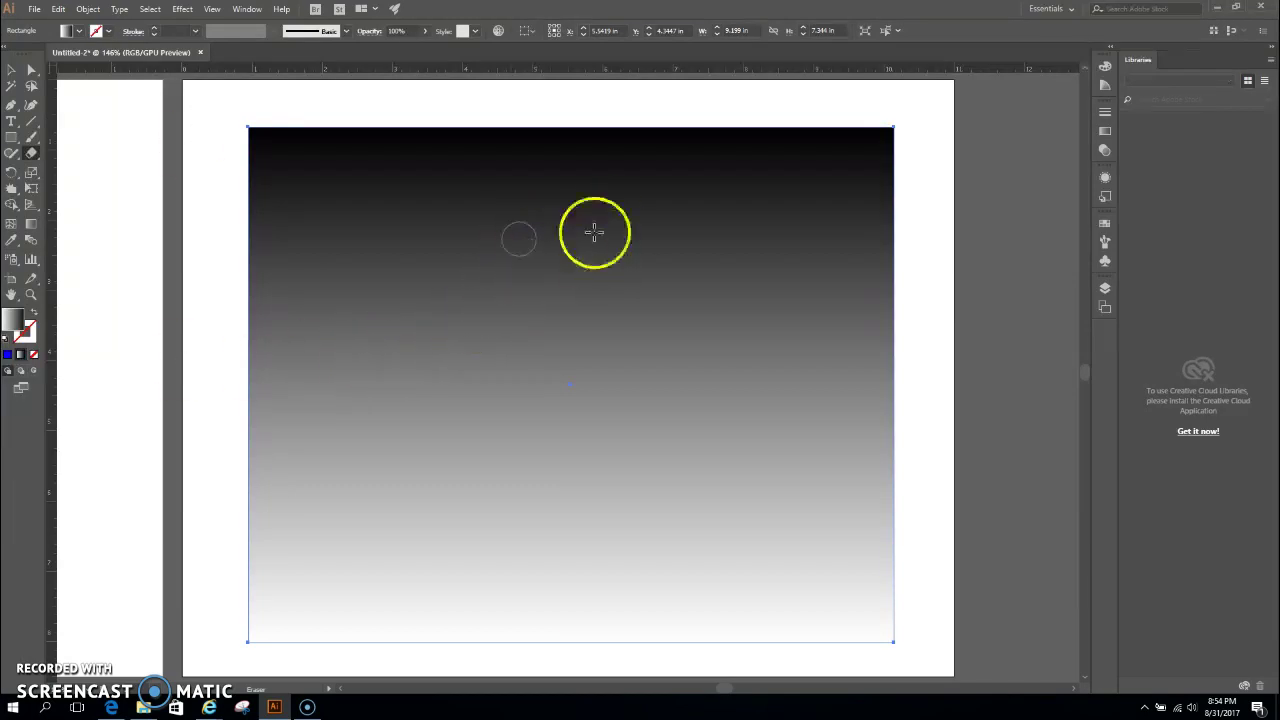
- Erase two round eye holes, a brow stroke, a wide smile and a round nose from the gradient rectangle
{"action": "left_click", "coordinate": [491, 259]}
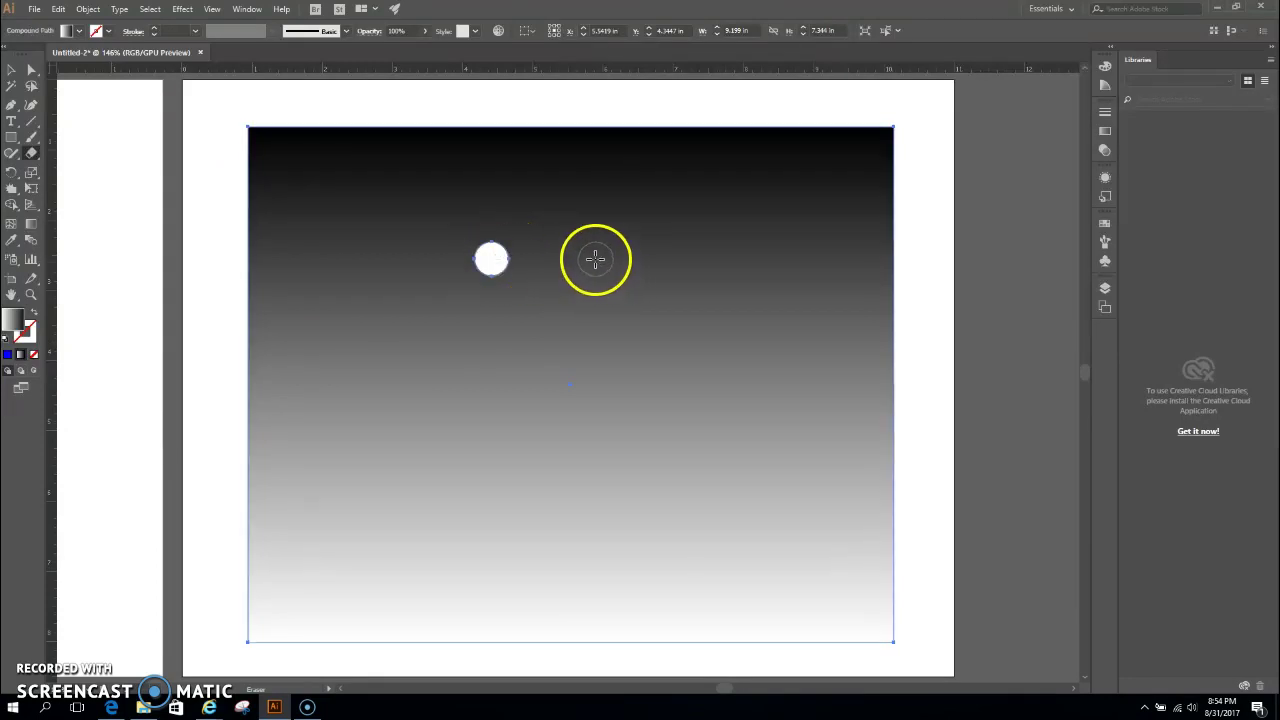
{"action": "left_click", "coordinate": [595, 259]}
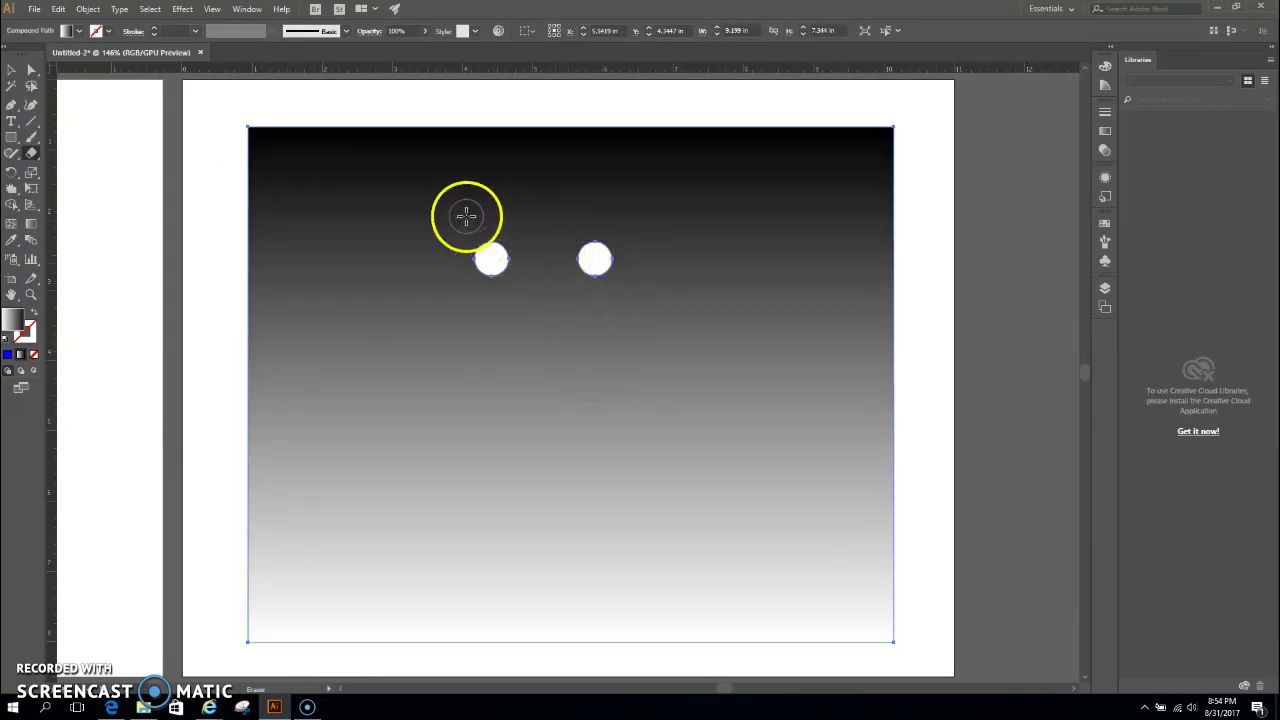
{"action": "mouse_move", "coordinate": [464, 216]}
{"action": "left_mouse_down"}
{"action": "mouse_move", "coordinate": [502, 177]}
{"action": "mouse_move", "coordinate": [528, 219]}
{"action": "mouse_move", "coordinate": [613, 156]}
{"action": "mouse_move", "coordinate": [657, 223]}
{"action": "left_mouse_up"}
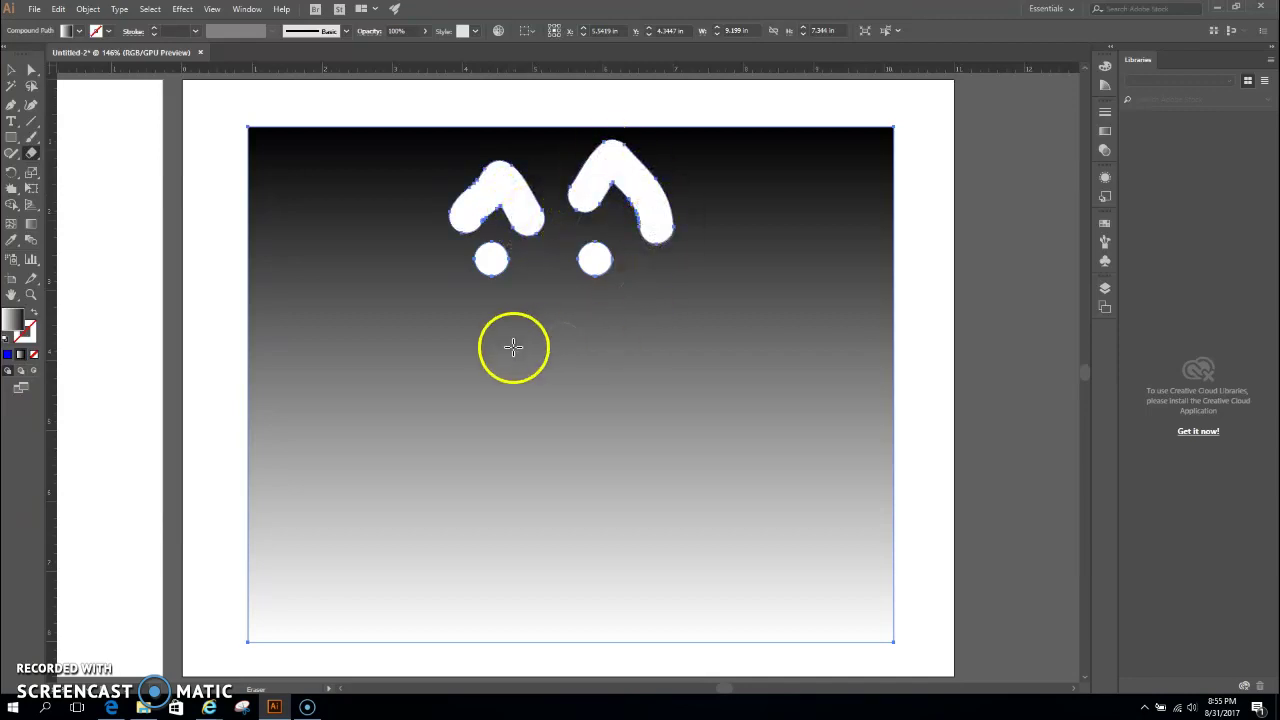
{"action": "mouse_move", "coordinate": [638, 347]}
{"action": "left_mouse_down"}
{"action": "mouse_move", "coordinate": [602, 388]}
{"action": "mouse_move", "coordinate": [517, 411]}
{"action": "mouse_move", "coordinate": [377, 349]}
{"action": "left_mouse_up"}
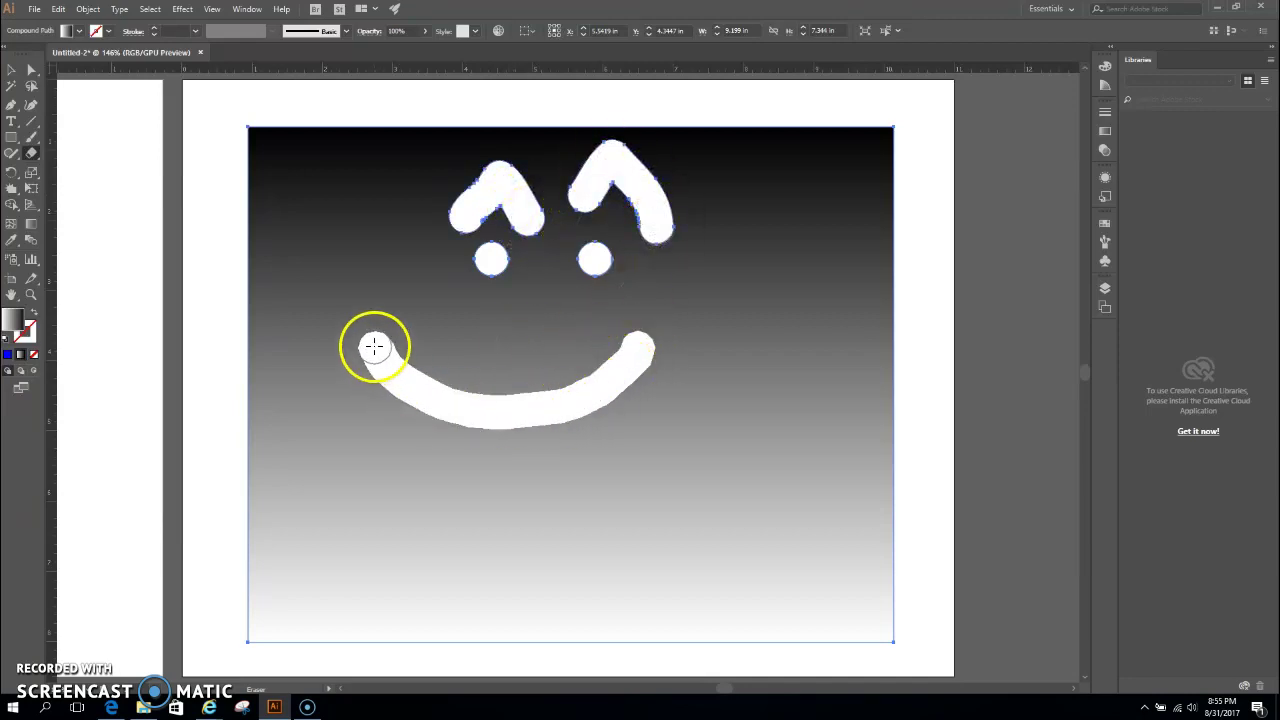
{"action": "left_click", "coordinate": [538, 322]}
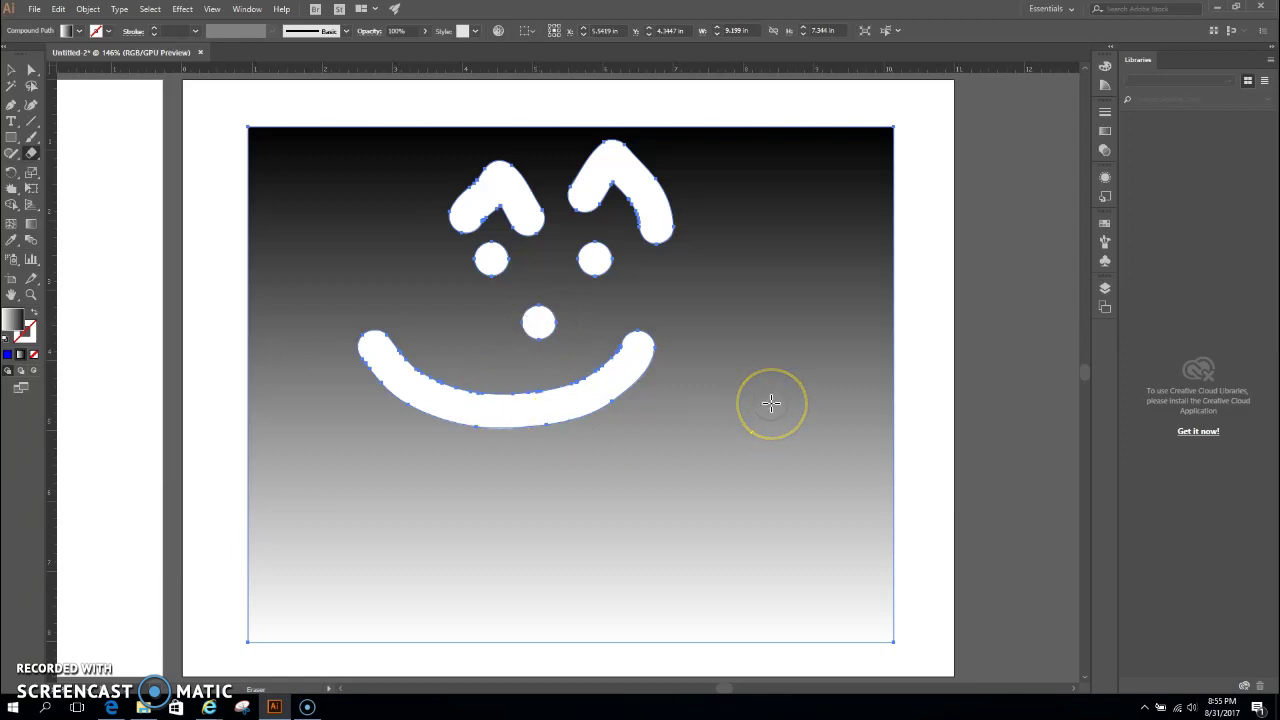